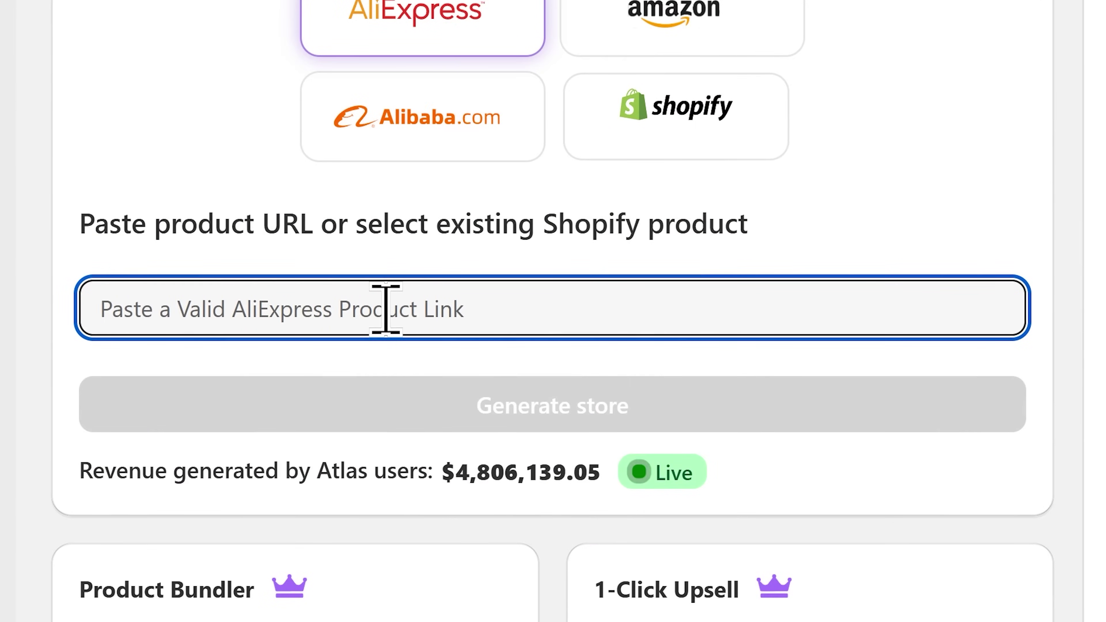
- Paste the slide sandals AliExpress product link and generate a store from it
key("ctrl+v")
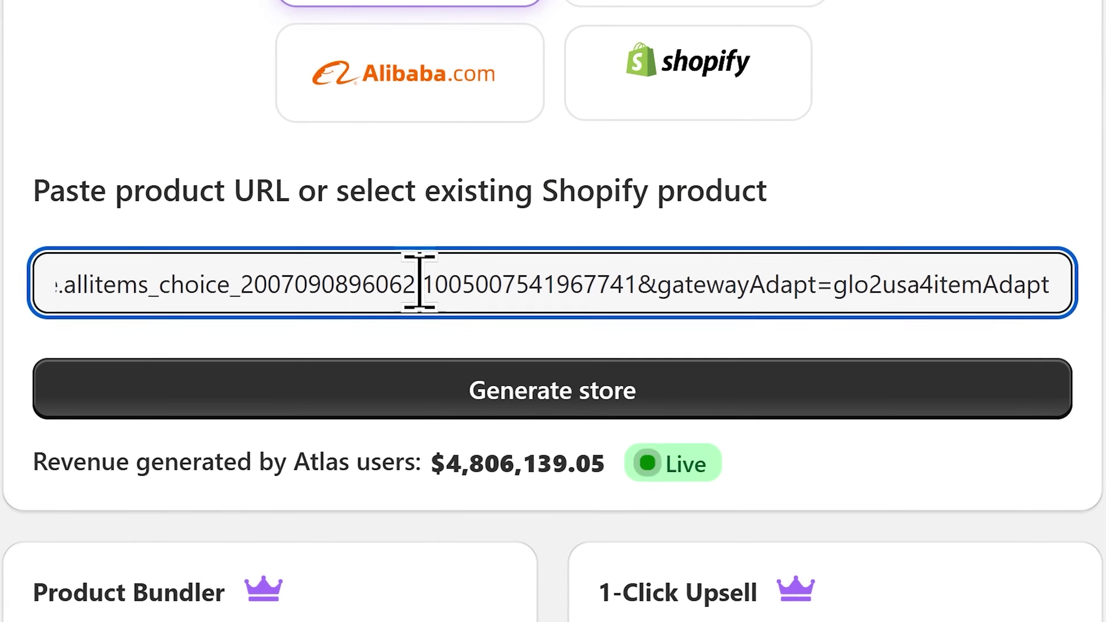
left_click(567, 425)
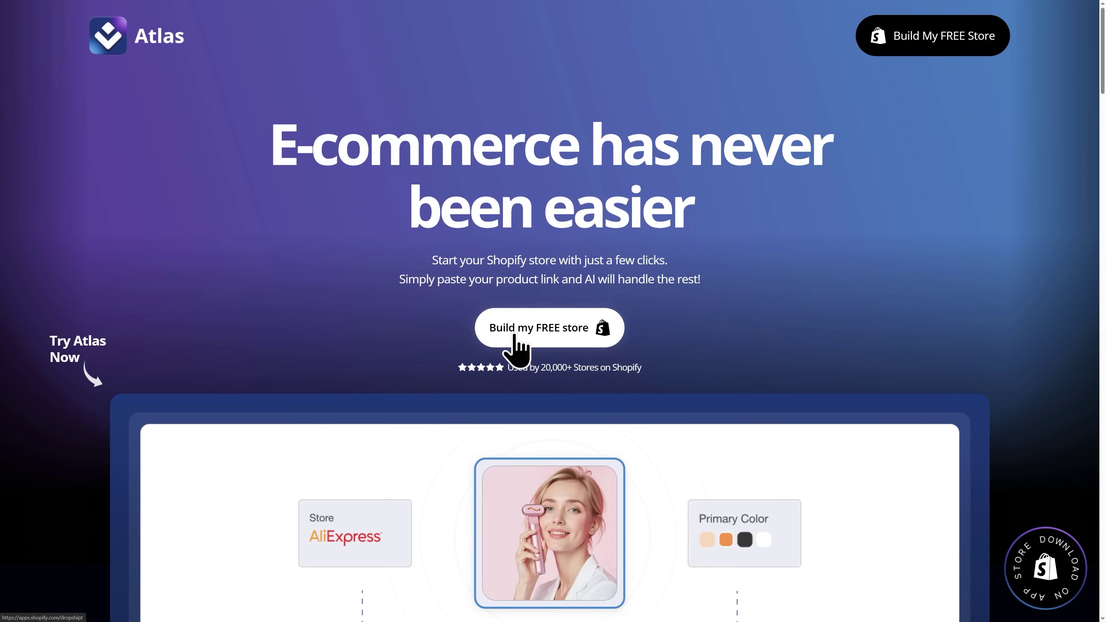
- Choose 'Build my FREE store' to reach the Atlas: AI Store Builder app listing
left_click(537, 344)
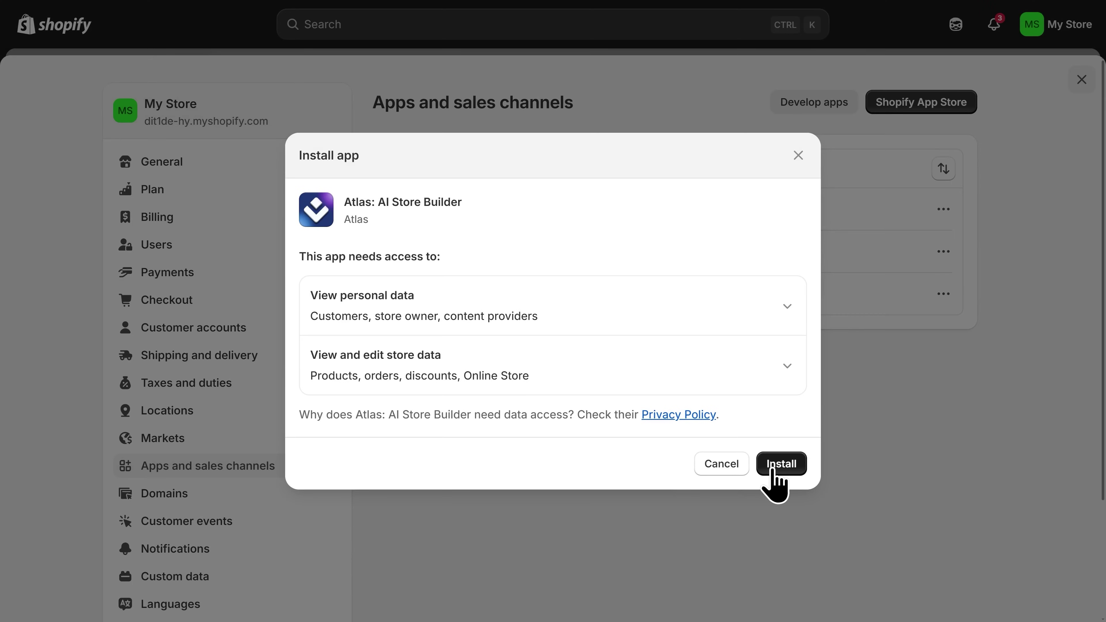
- Approve the requested store data access and install Atlas: AI Store Builder
left_click(780, 463)
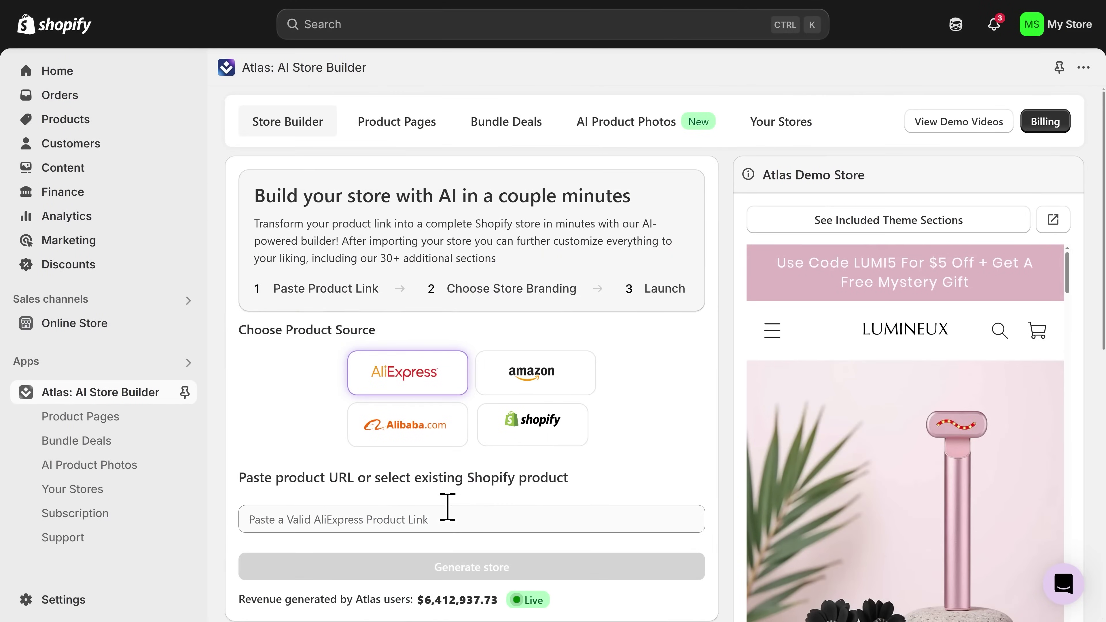
- Paste the AliExpress sandal link into the product URL field and generate the store
left_click(401, 519)
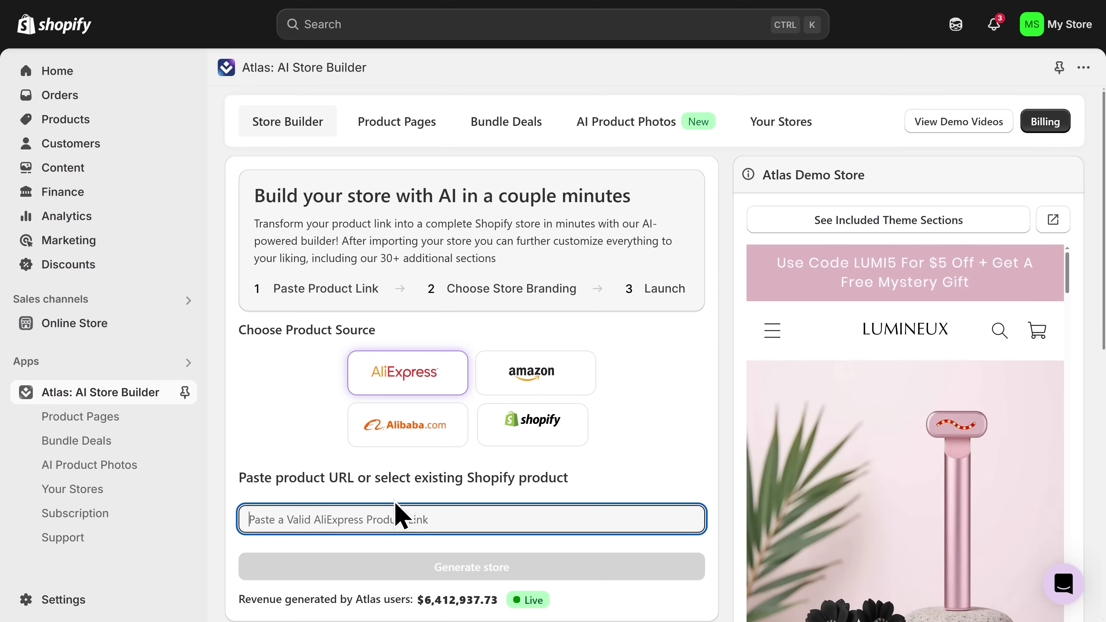
key("ctrl+v")
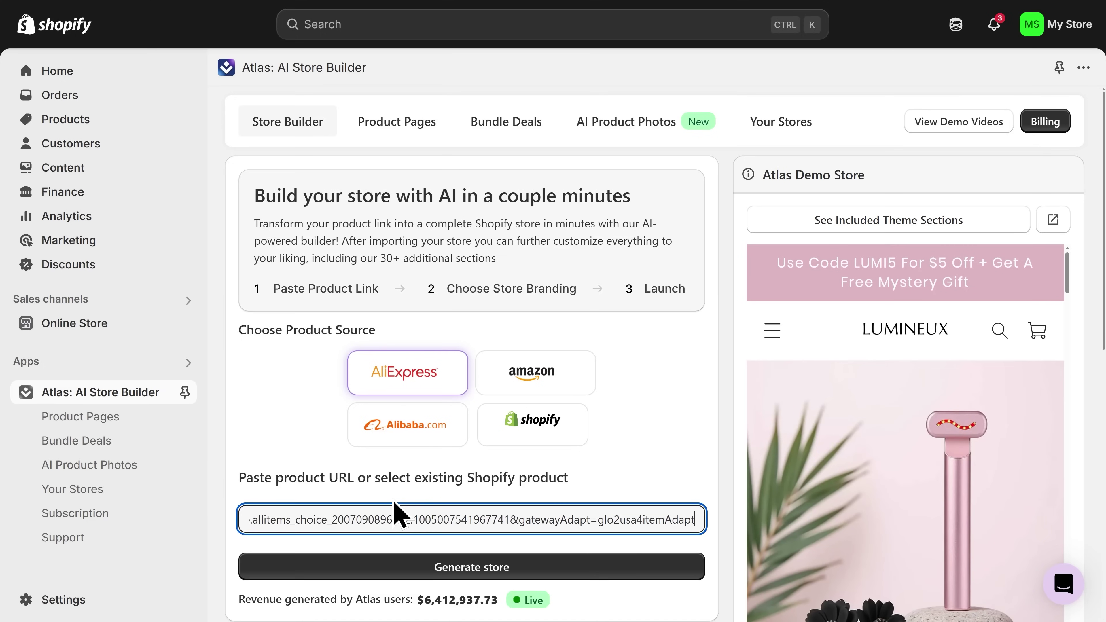
left_click(476, 576)
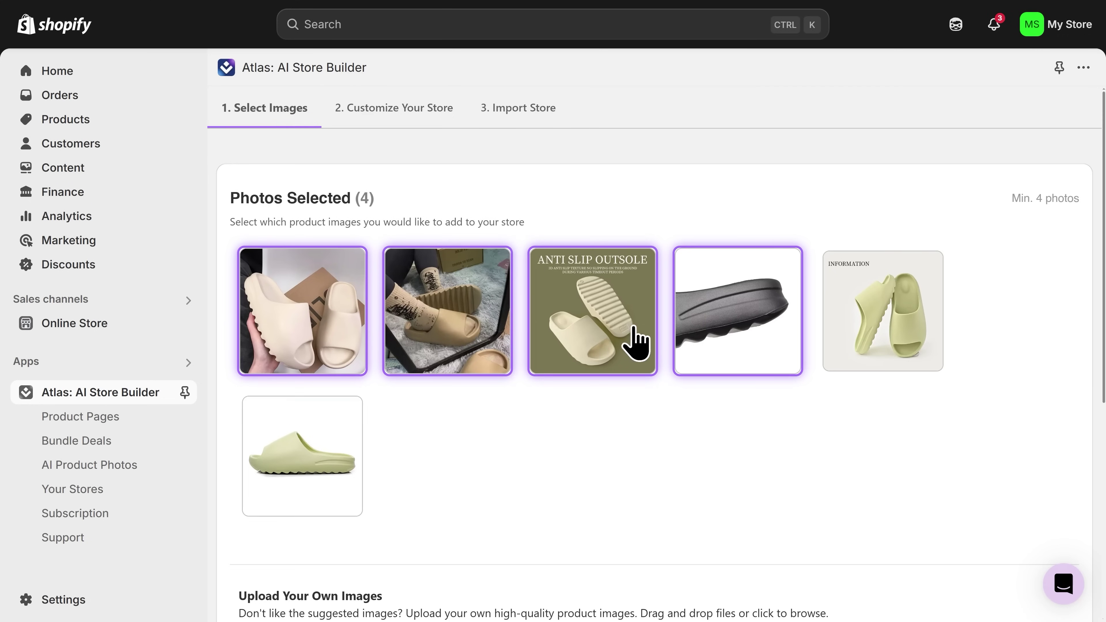
- Keep the four selected sandal photos and continue to the Customize Your Store step
scroll(691, 398, "down", 8)
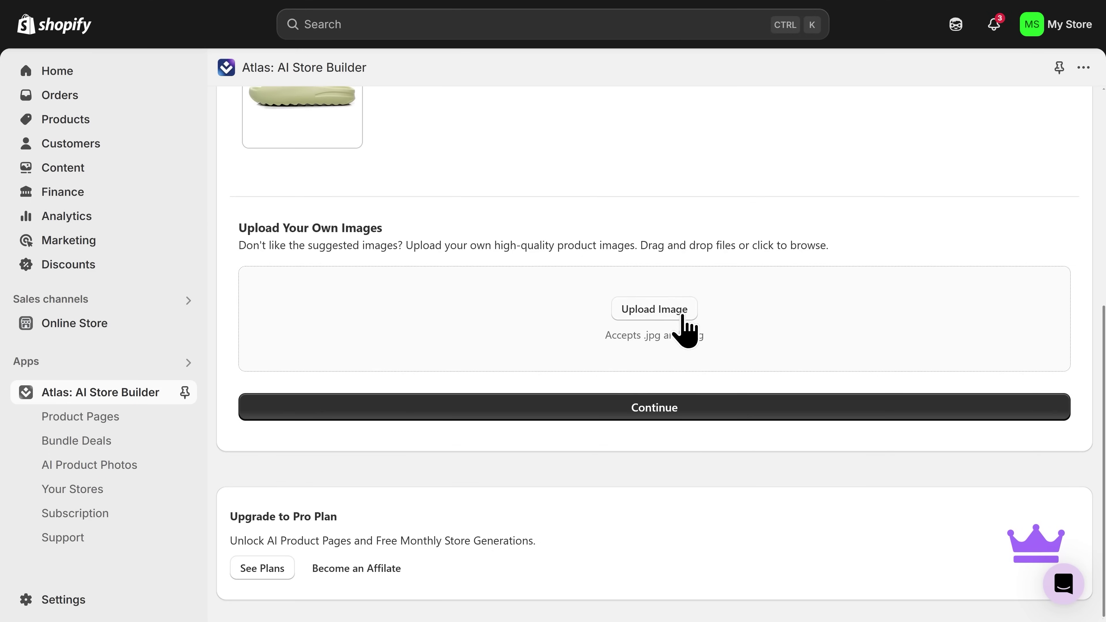
left_click(661, 407)
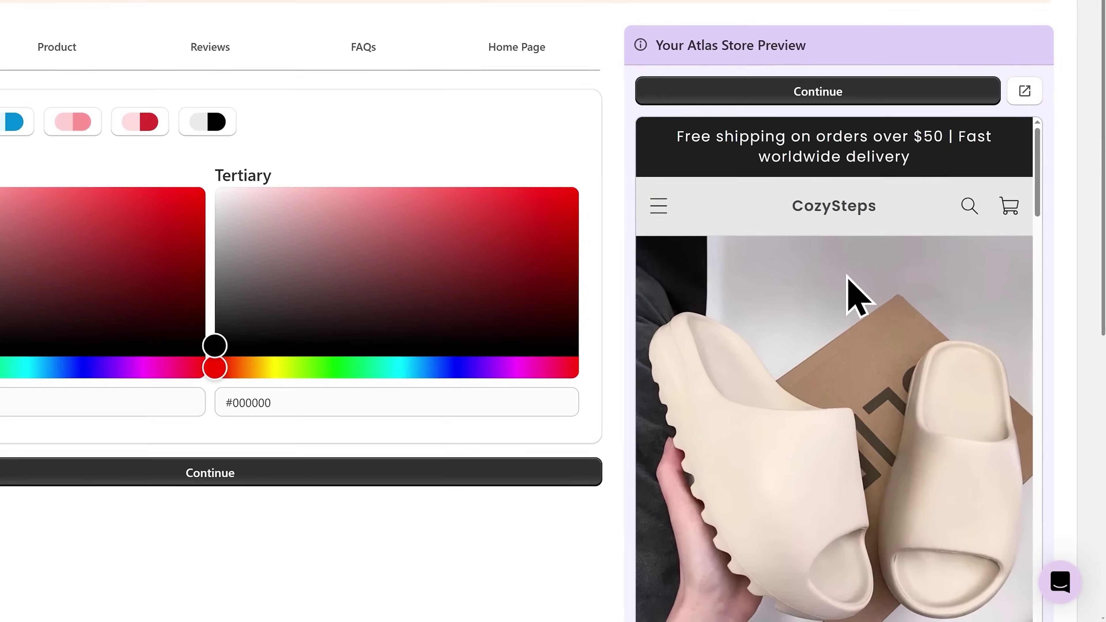
- Scroll the store preview to the product and expand, select, then collapse its Description text
scroll(924, 387, "down", 1)
scroll(819, 246, "down", 4)
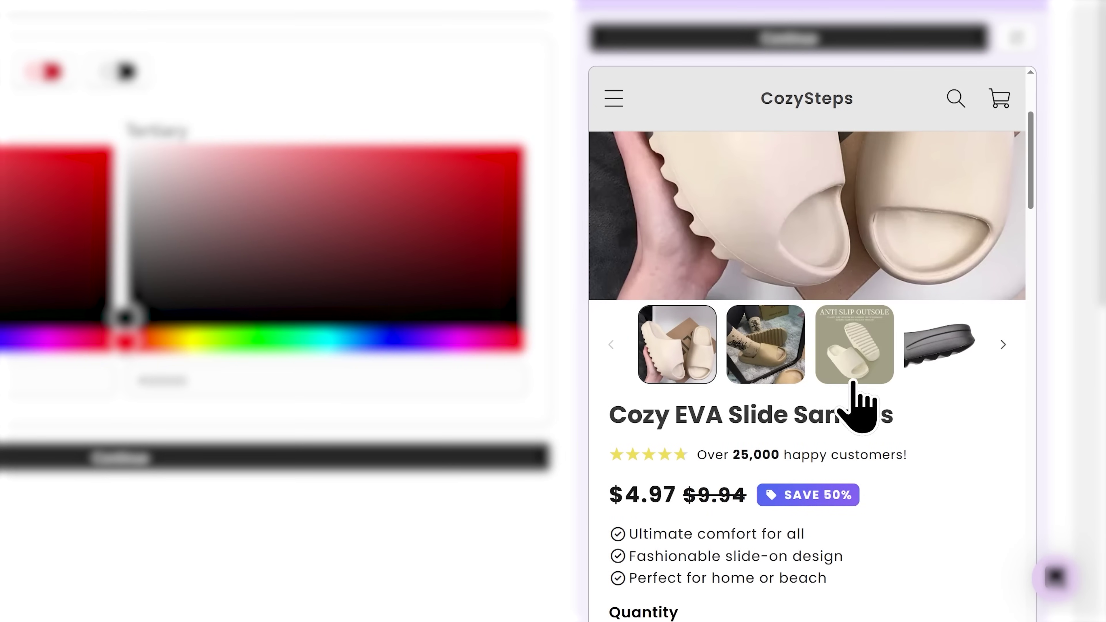
scroll(902, 392, "down", 1)
scroll(908, 409, "down", 3)
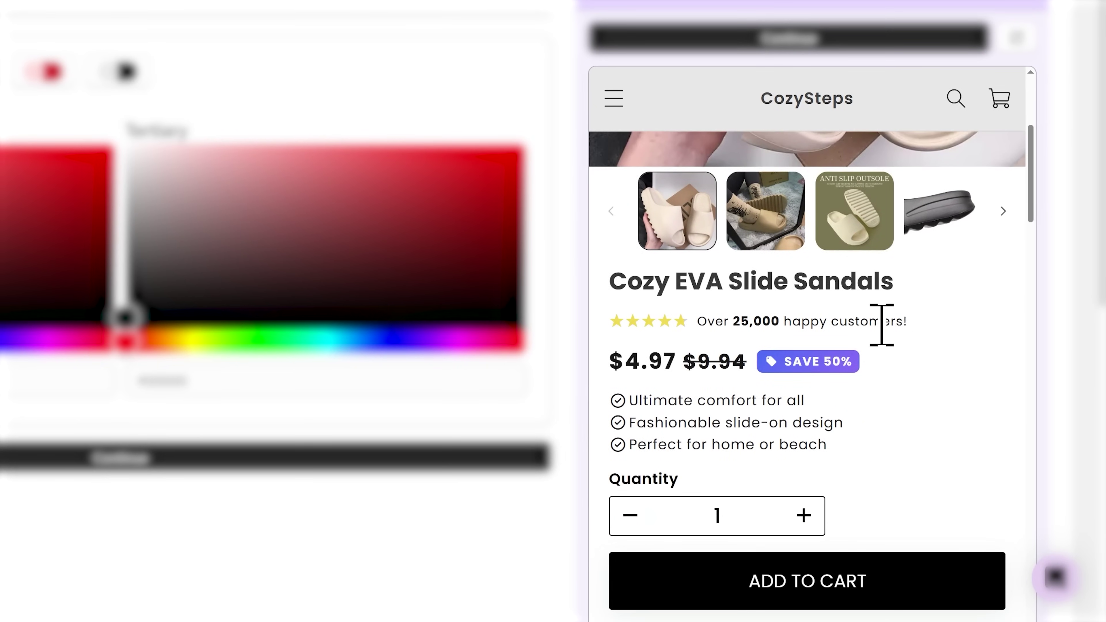
scroll(757, 323, "down", 2)
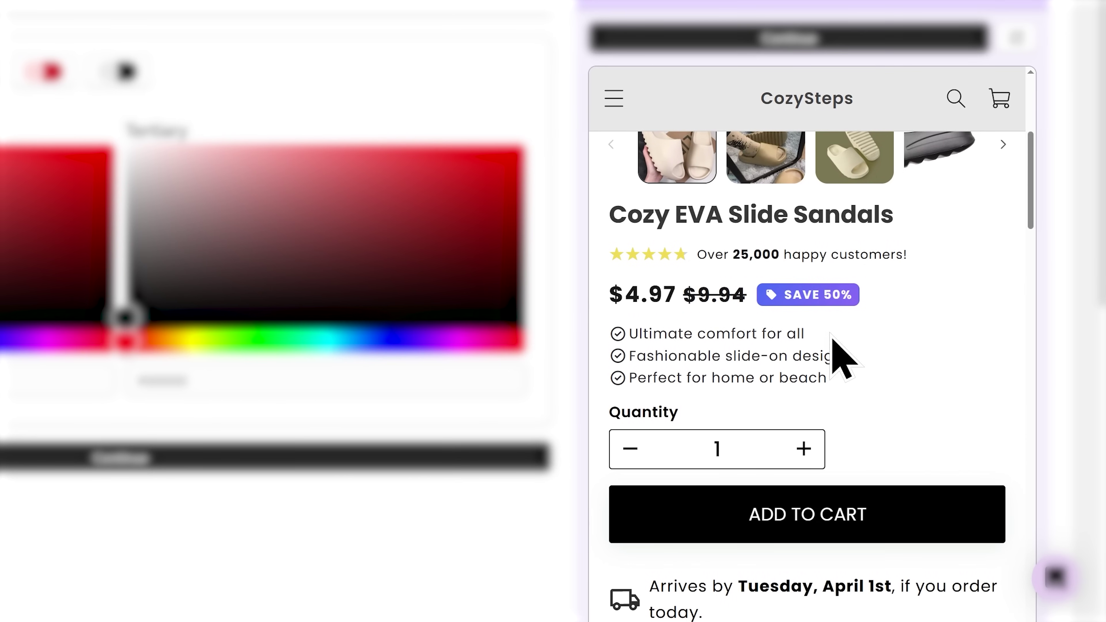
scroll(844, 384, "down", 5)
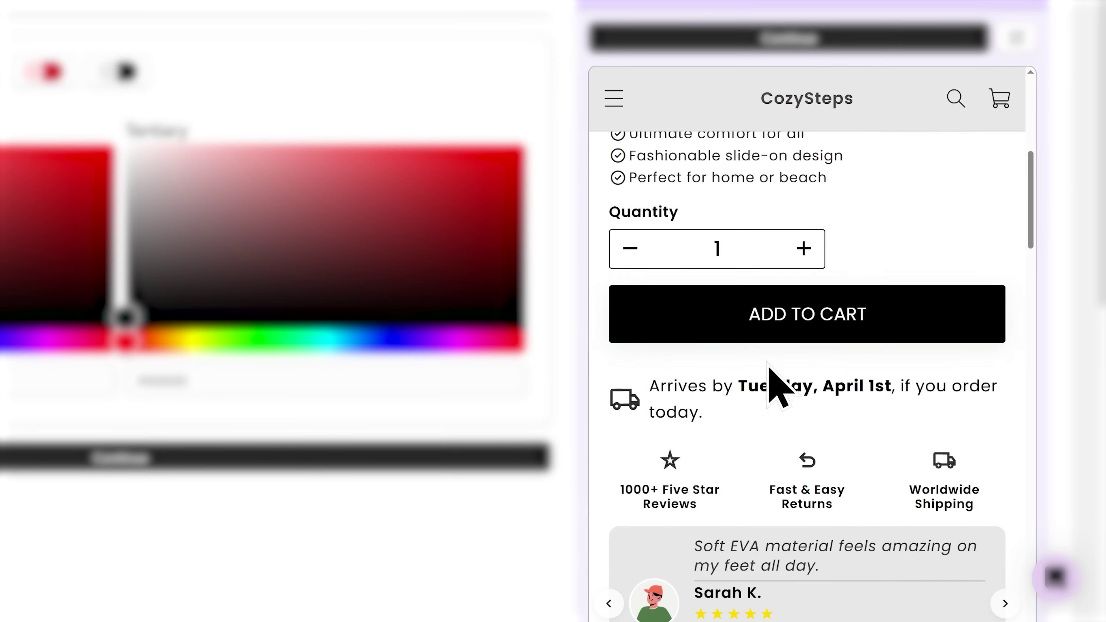
scroll(691, 386, "down", 8)
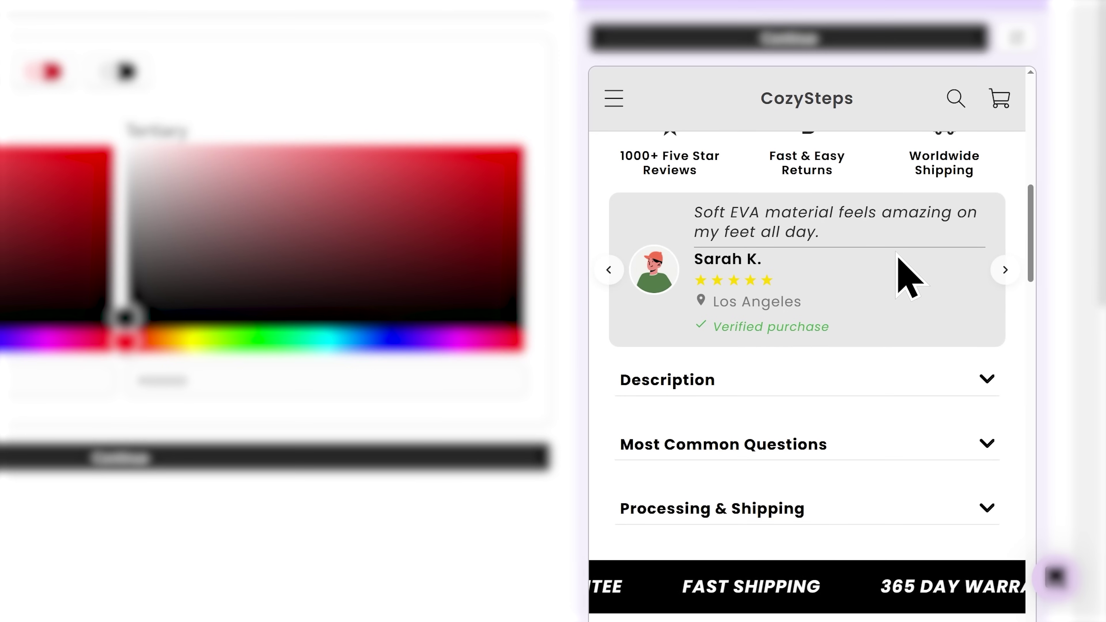
left_click(697, 383)
scroll(727, 368, "down", 5)
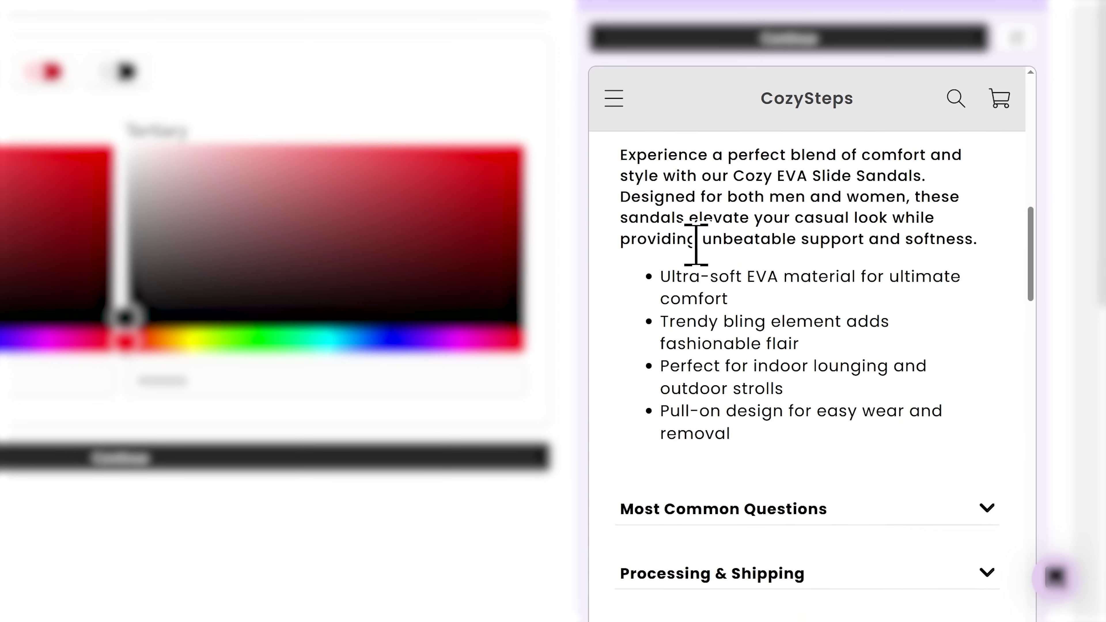
scroll(697, 248, "up", 2)
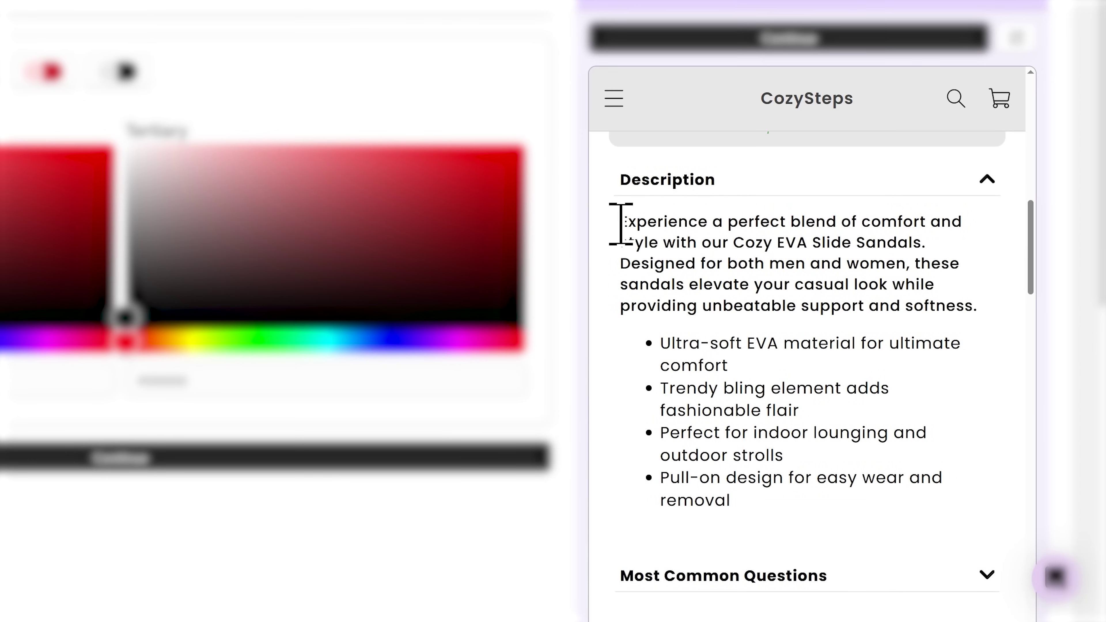
left_click_drag(621, 223, 787, 507)
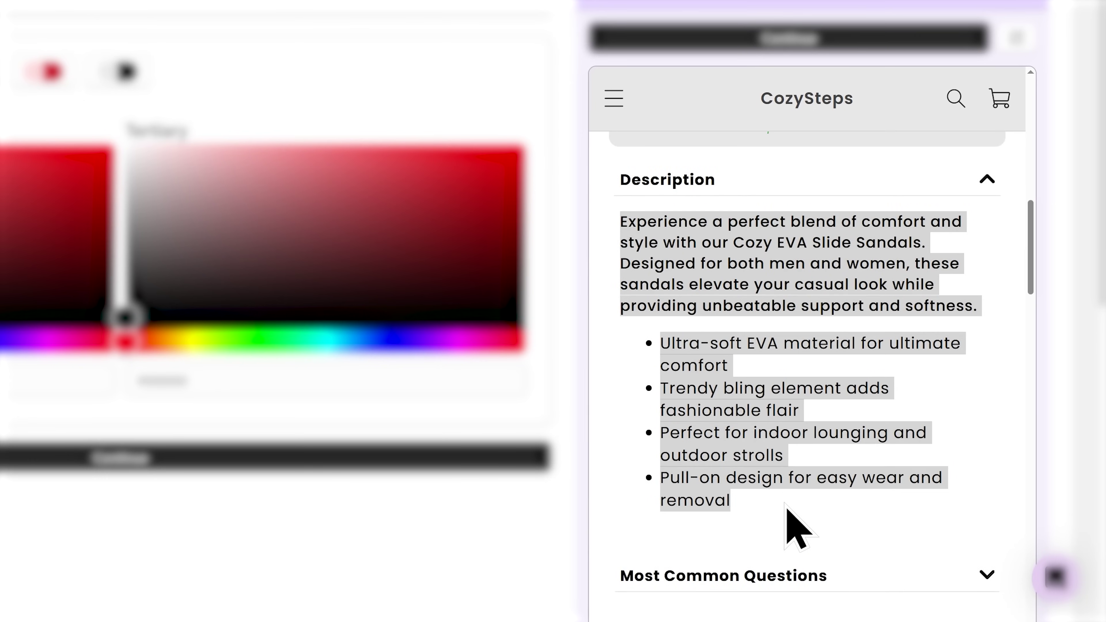
left_click(987, 180)
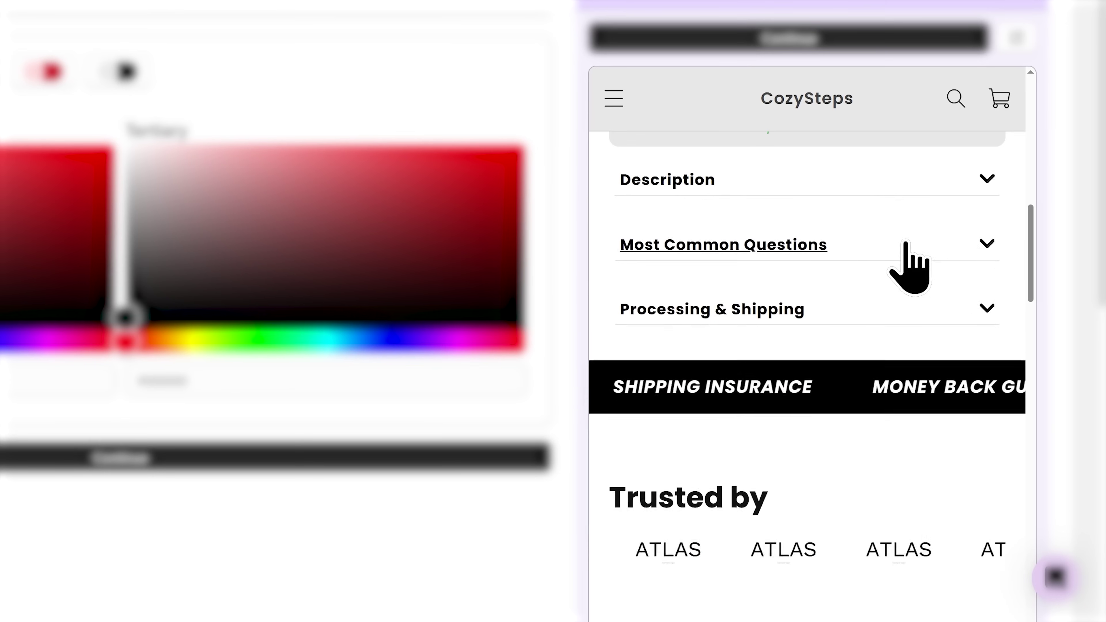
- Scroll through the rest of the sandal product page preview and back up
scroll(909, 252, "down", 10)
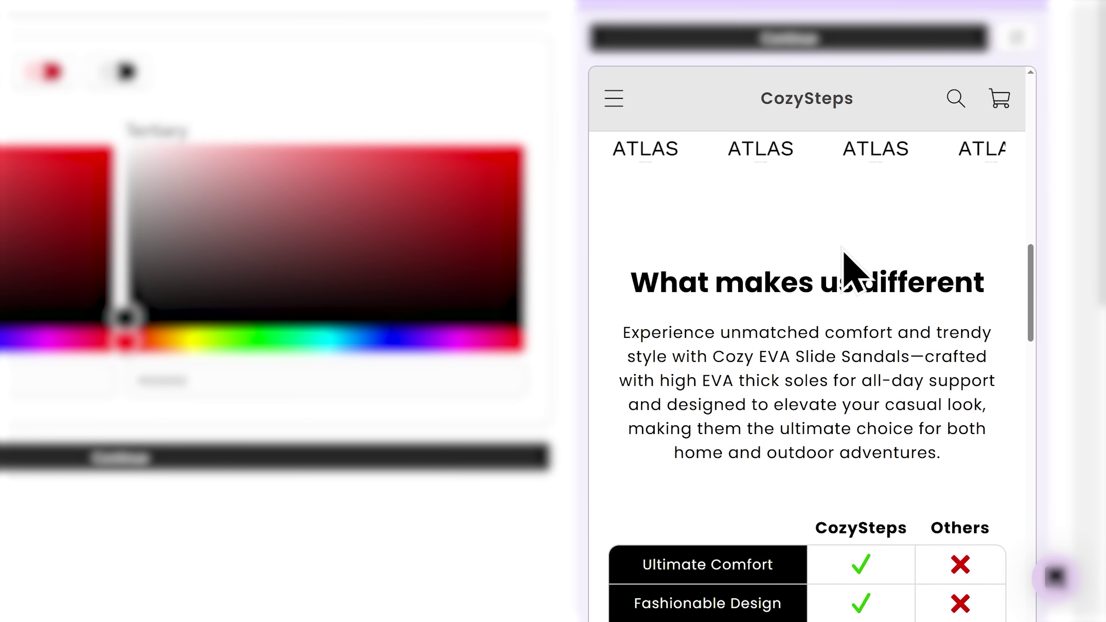
scroll(780, 297, "down", 5)
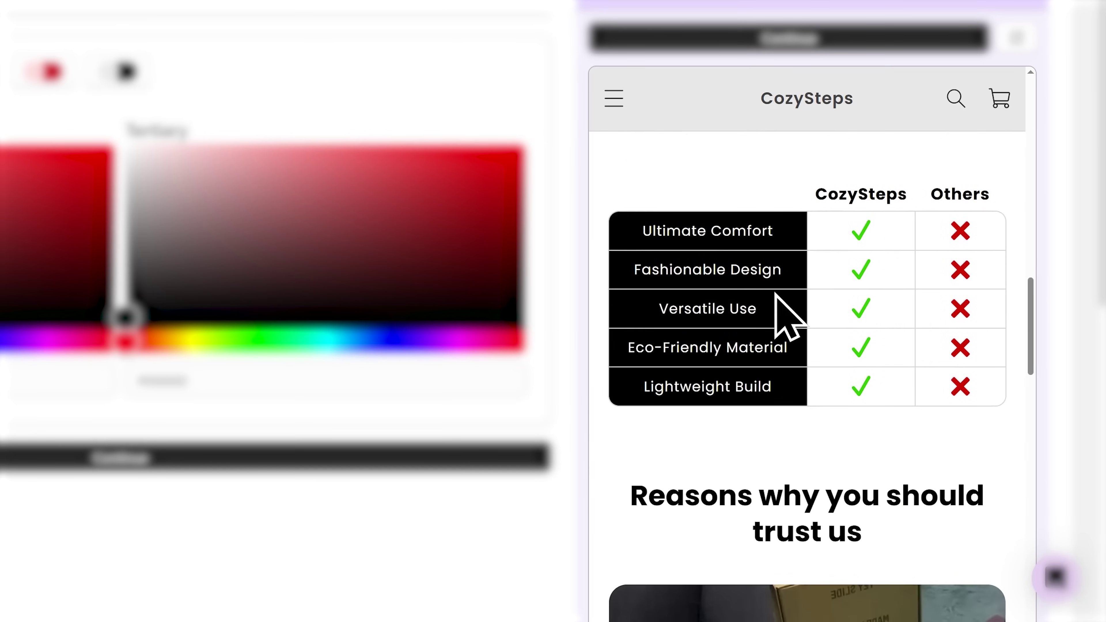
scroll(820, 387, "down", 10)
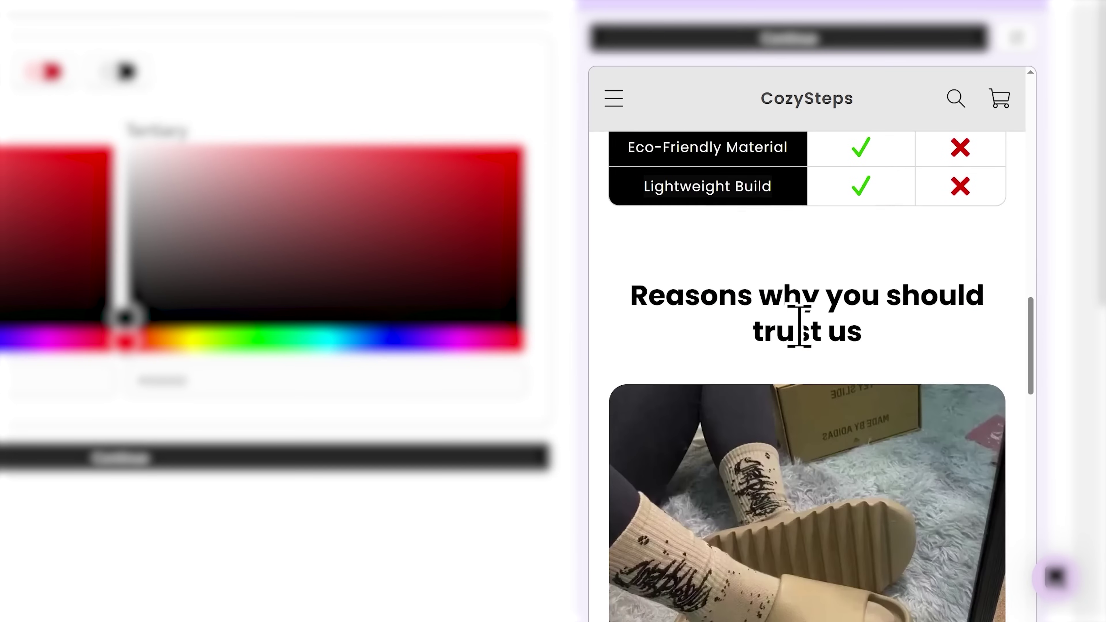
scroll(818, 321, "down", 6)
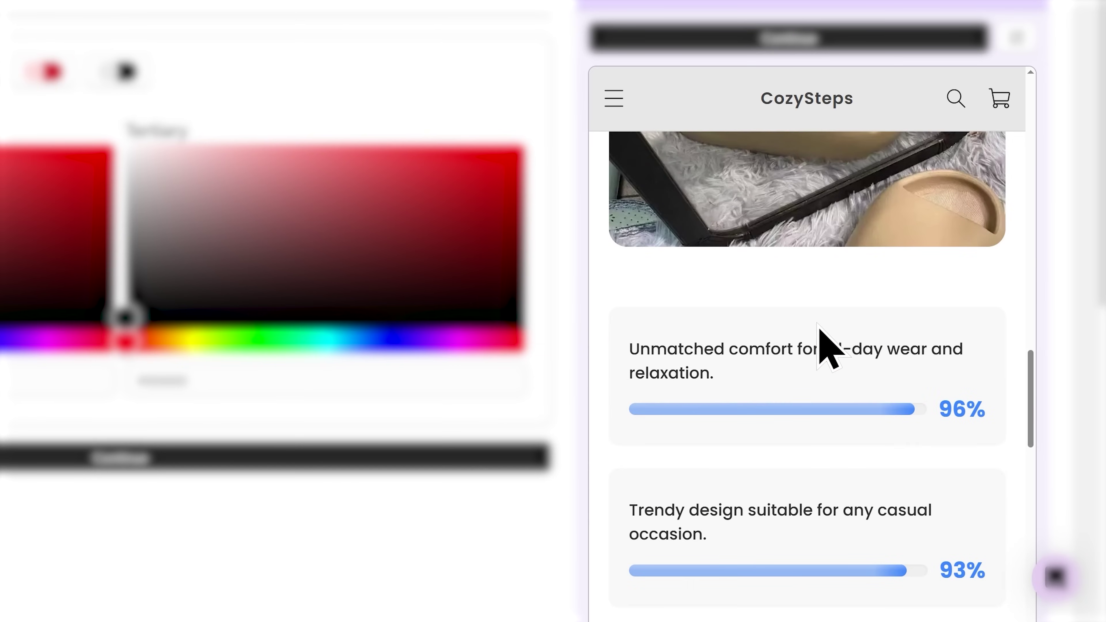
scroll(813, 327, "down", 6)
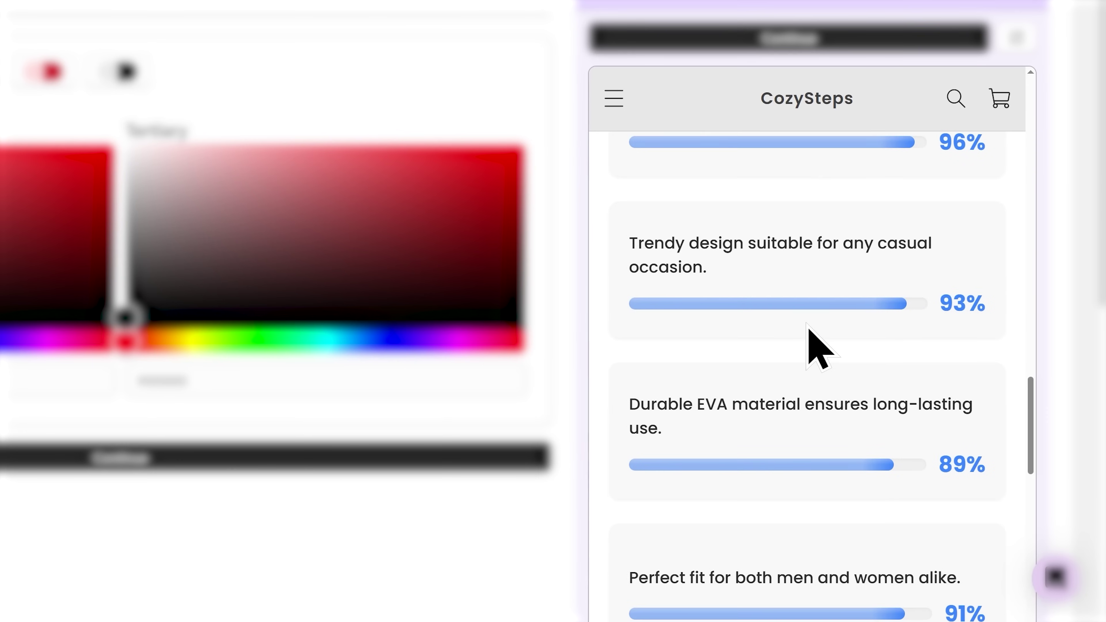
scroll(867, 366, "down", 15)
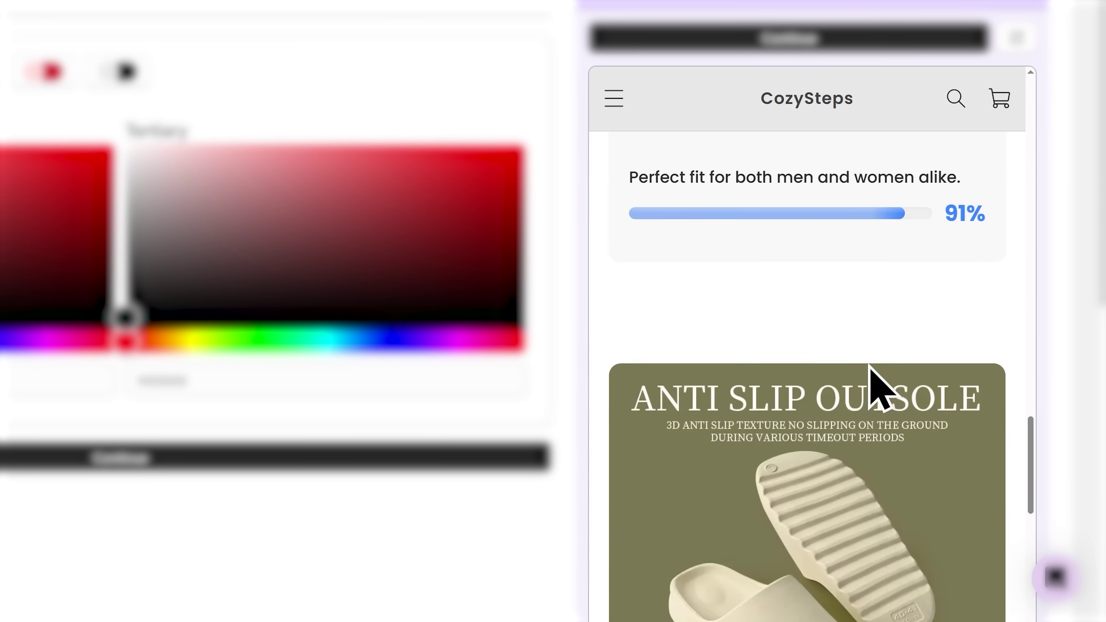
scroll(925, 421, "down", 8)
scroll(919, 410, "up", 20)
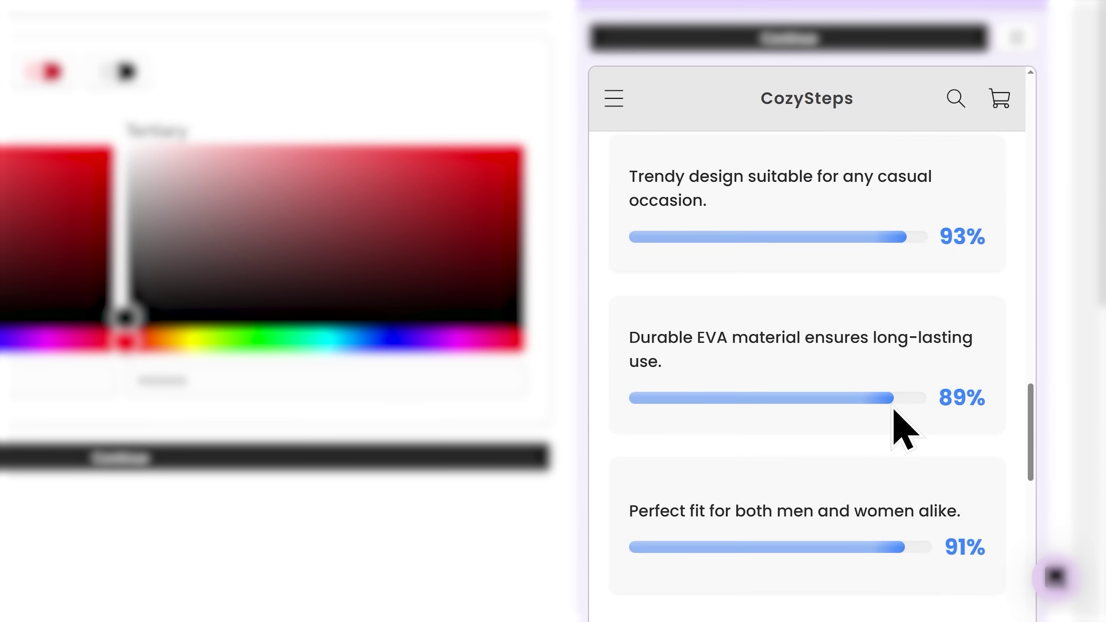
scroll(908, 425, "up", 15)
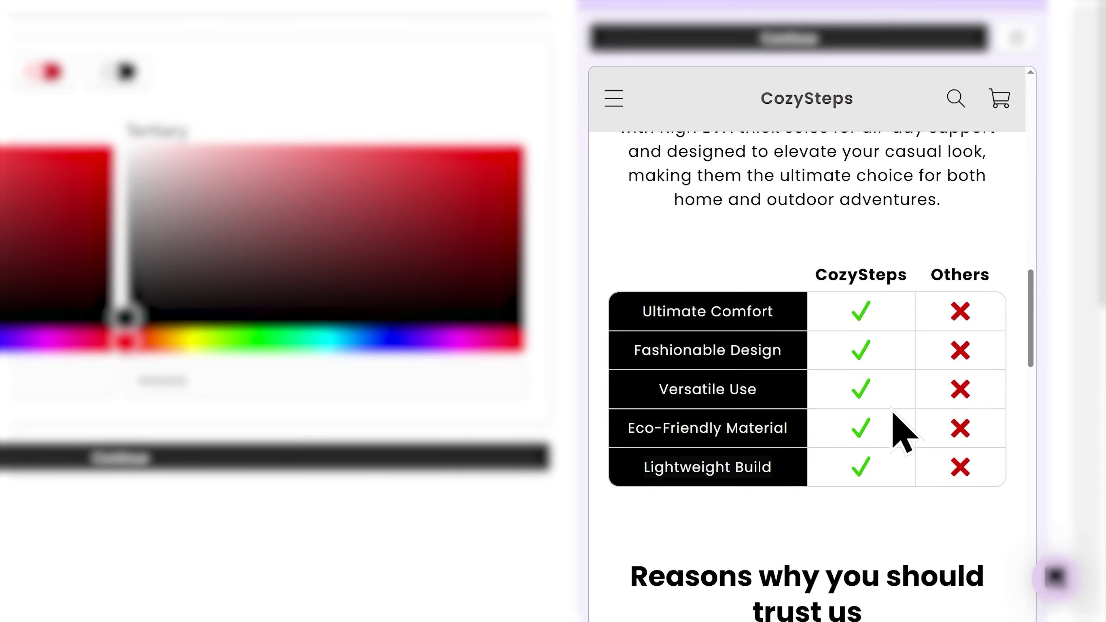
scroll(881, 390, "up", 15)
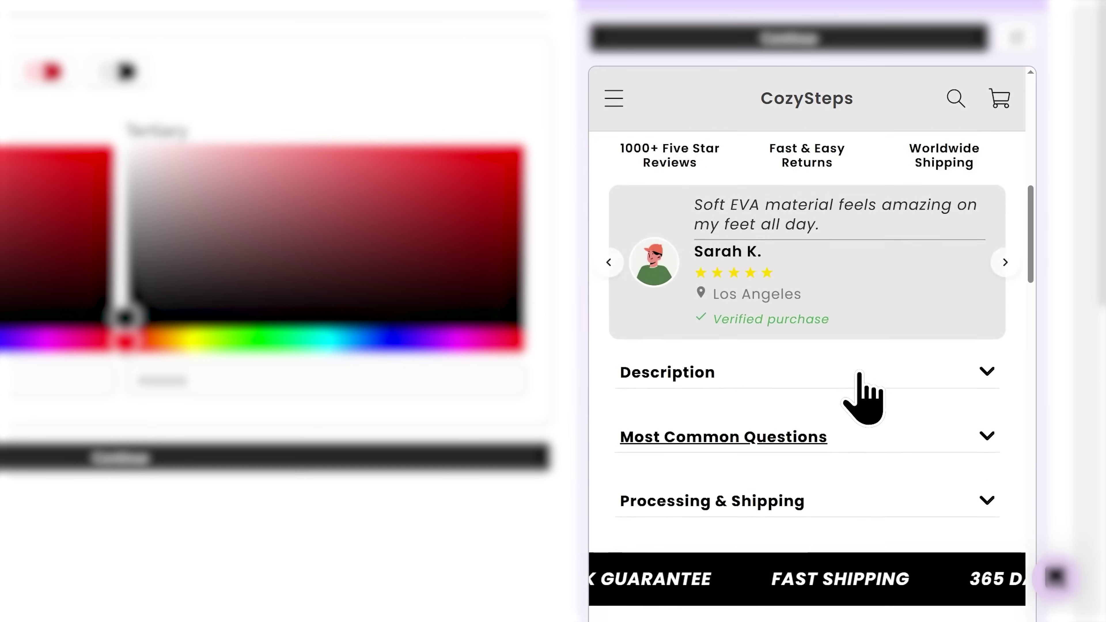
scroll(849, 366, "up", 10)
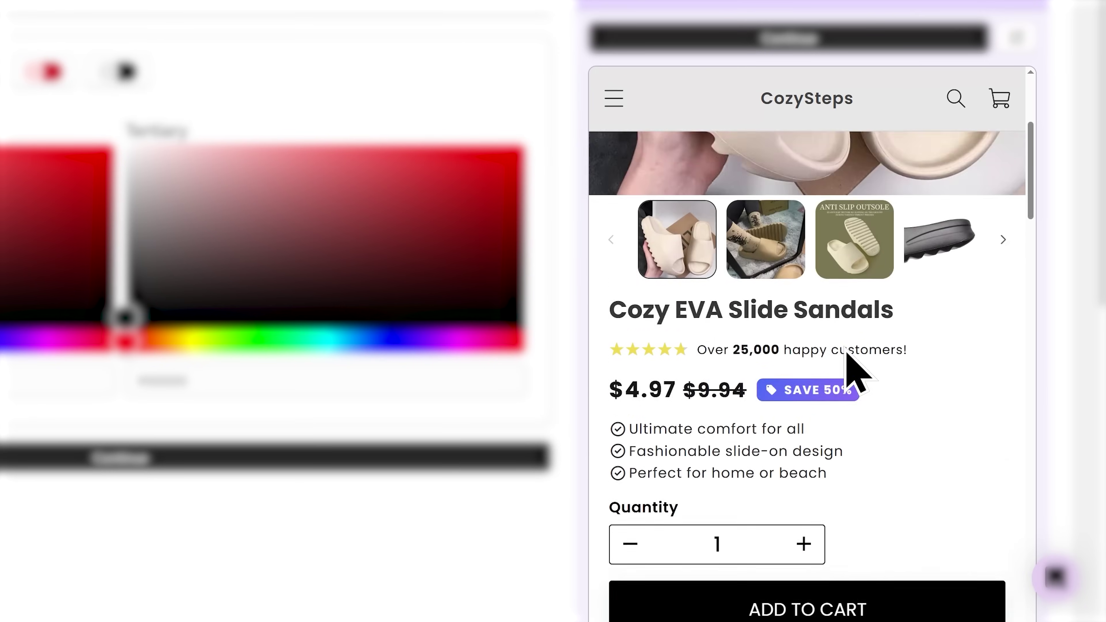
scroll(775, 348, "up", 5)
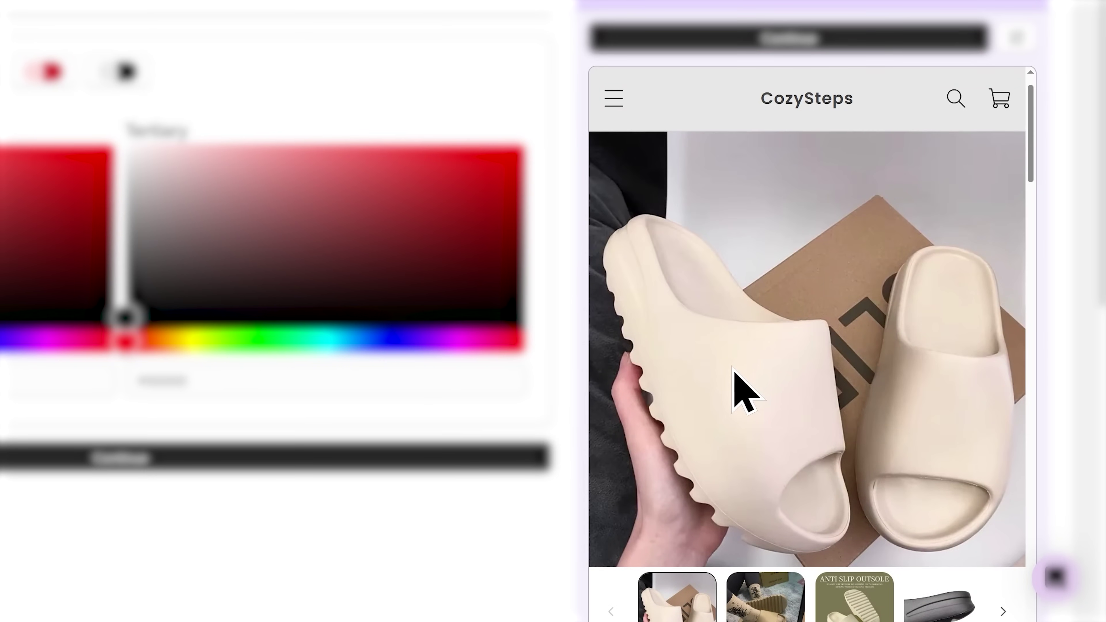
scroll(729, 369, "down", 2)
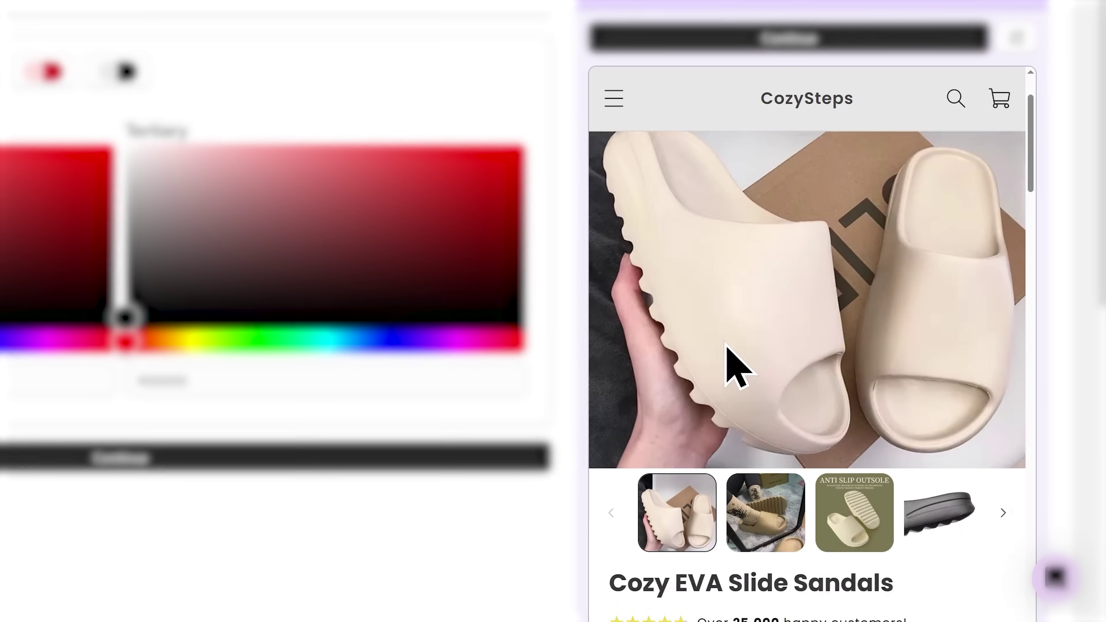
scroll(767, 367, "up", 4)
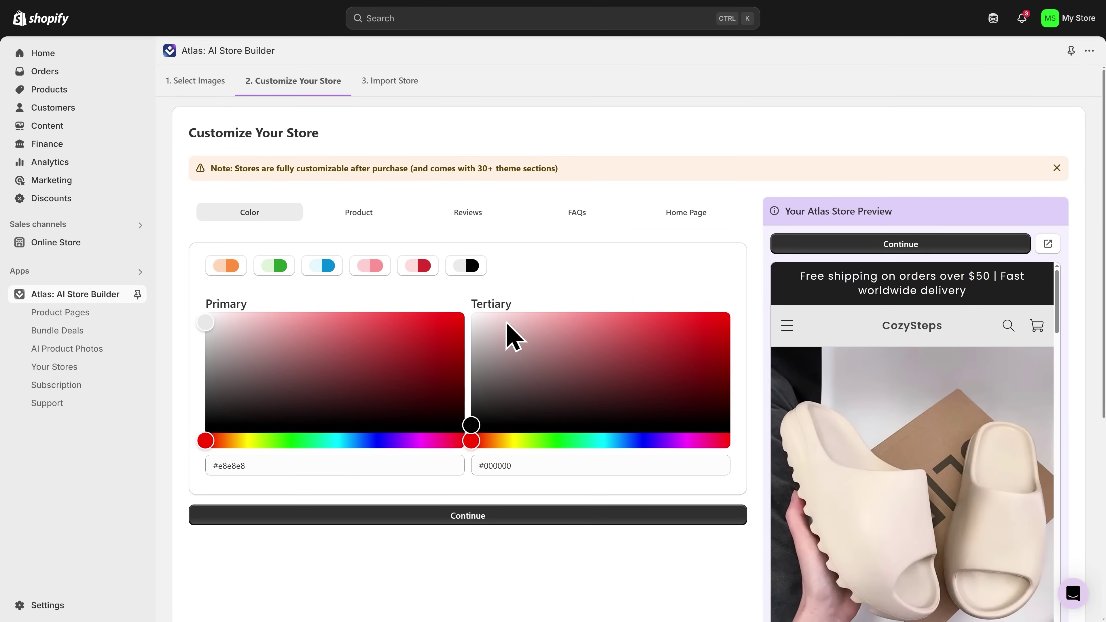
- Review the generated product details form for the sandals
left_click(359, 213)
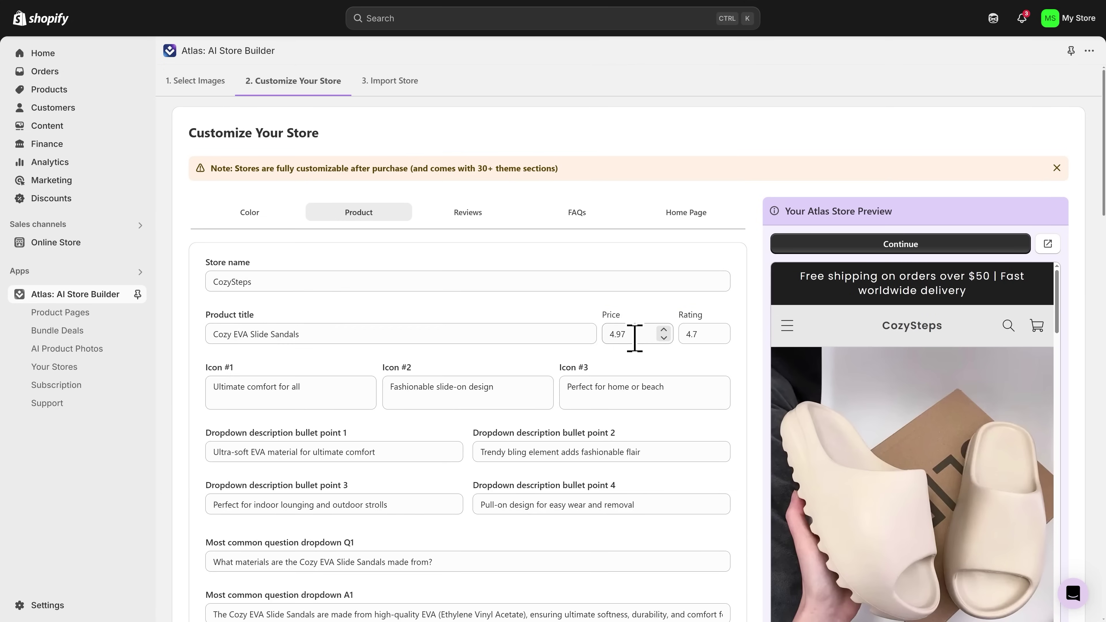
scroll(396, 363, "down", 15)
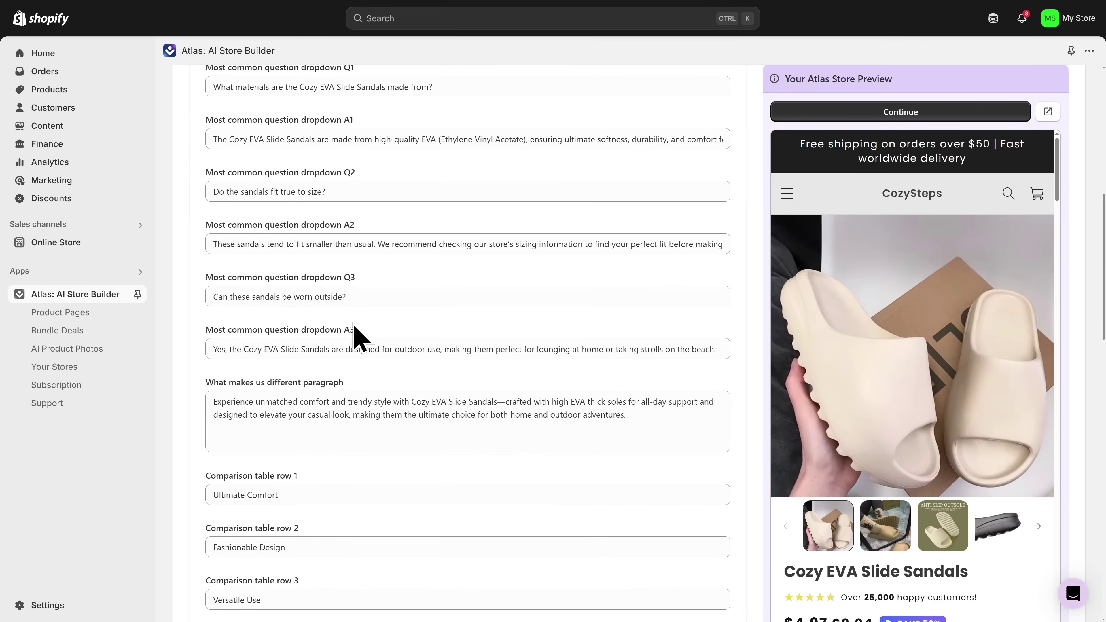
scroll(397, 425, "down", 6)
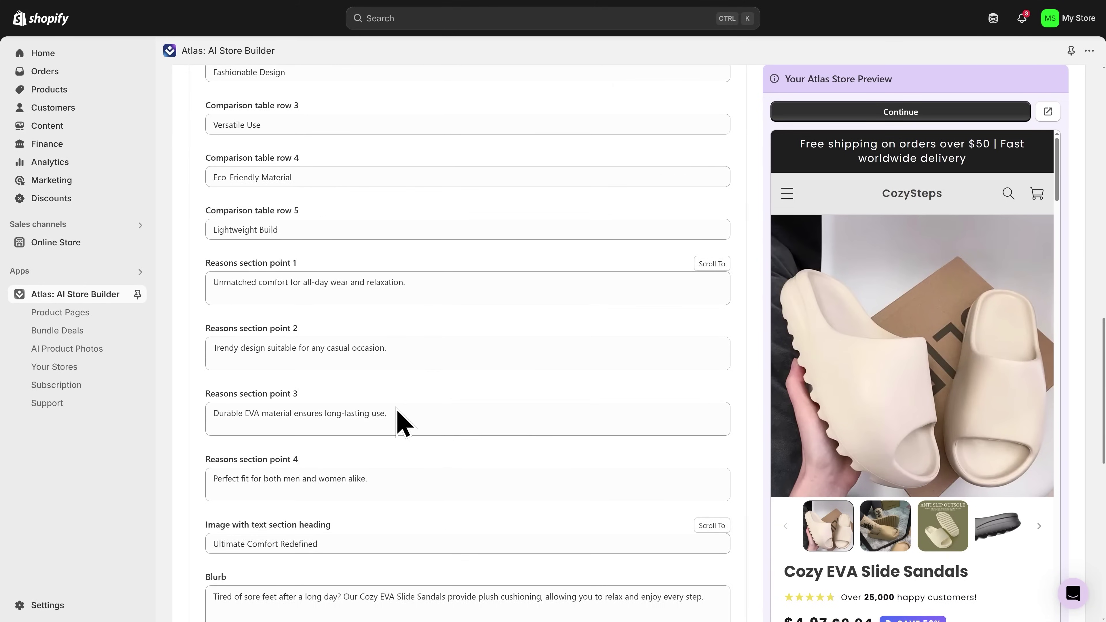
scroll(398, 412, "up", 8)
scroll(400, 416, "up", 10)
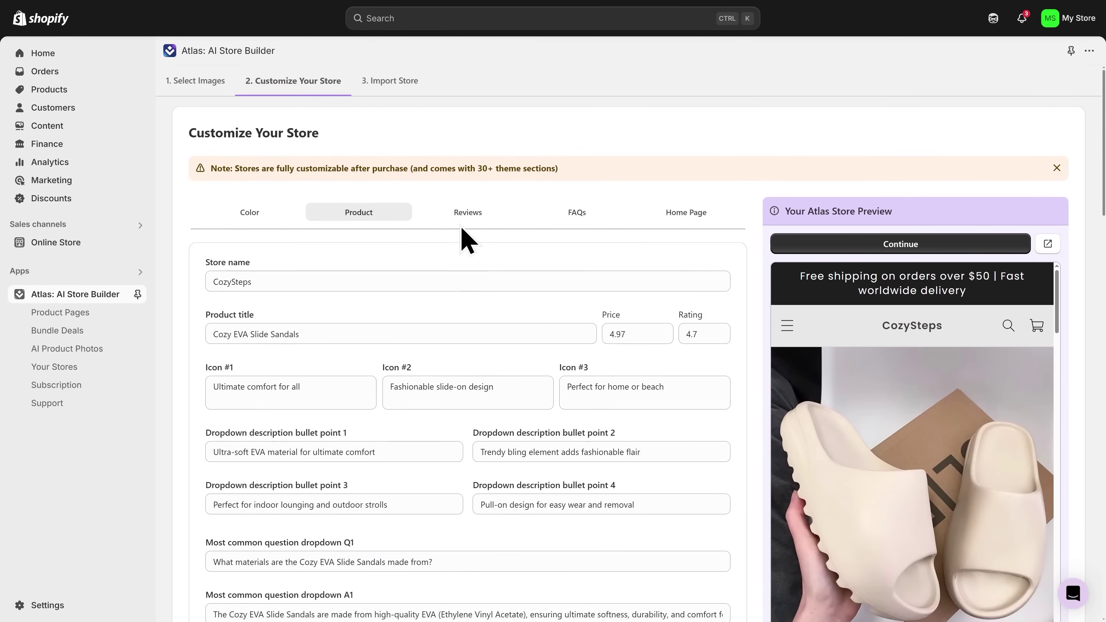
- Check the generated reviews, FAQs and Home Page text, then continue to the subscription plans
left_click(461, 214)
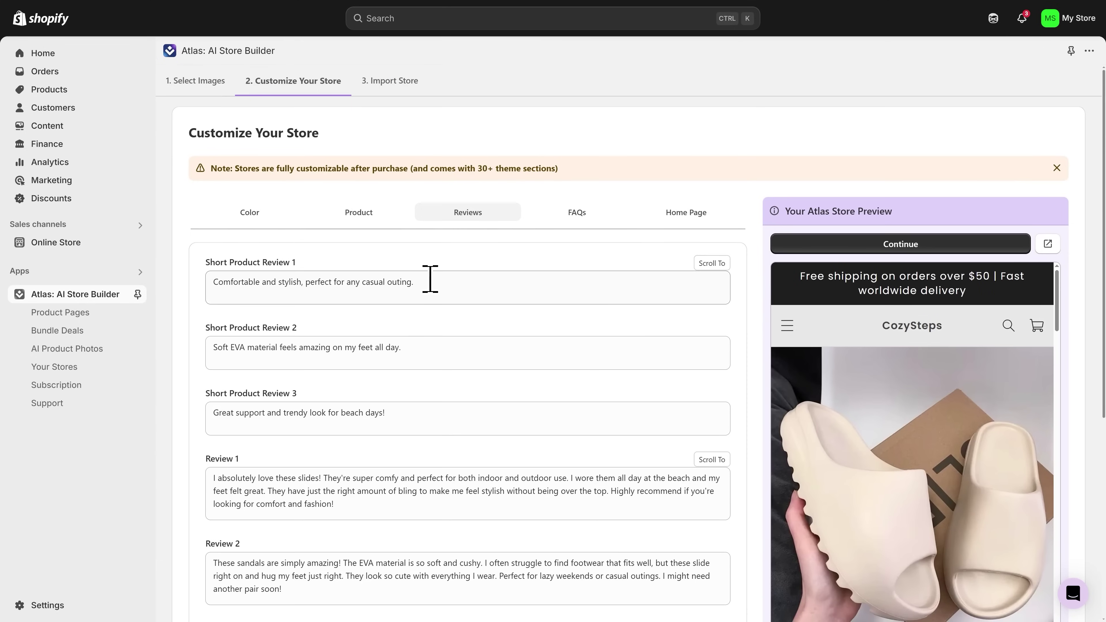
left_click(574, 219)
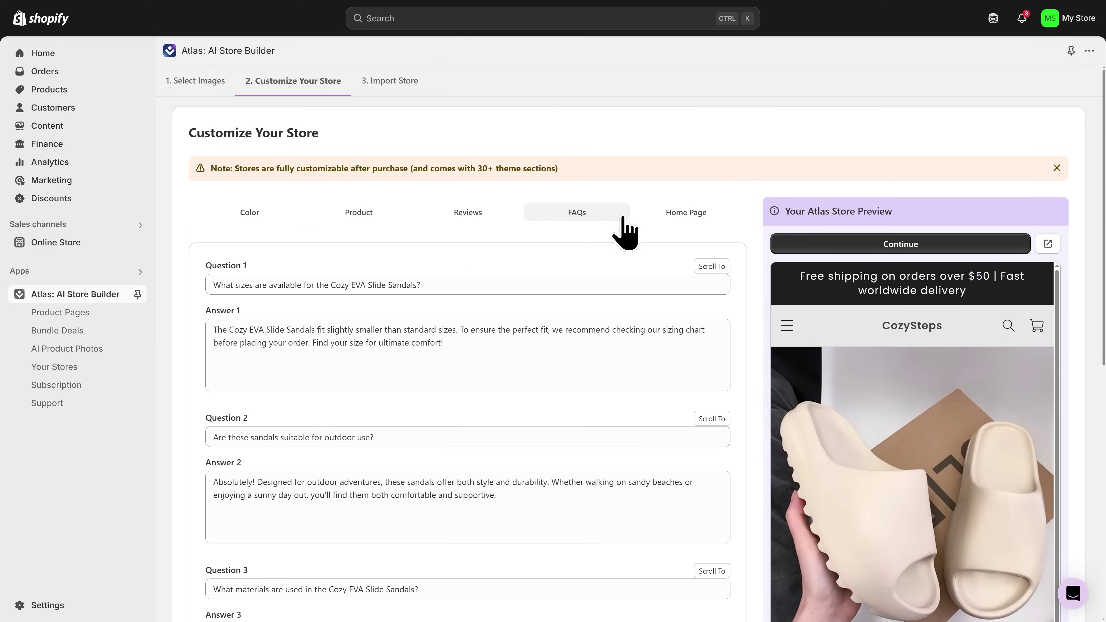
left_click(686, 213)
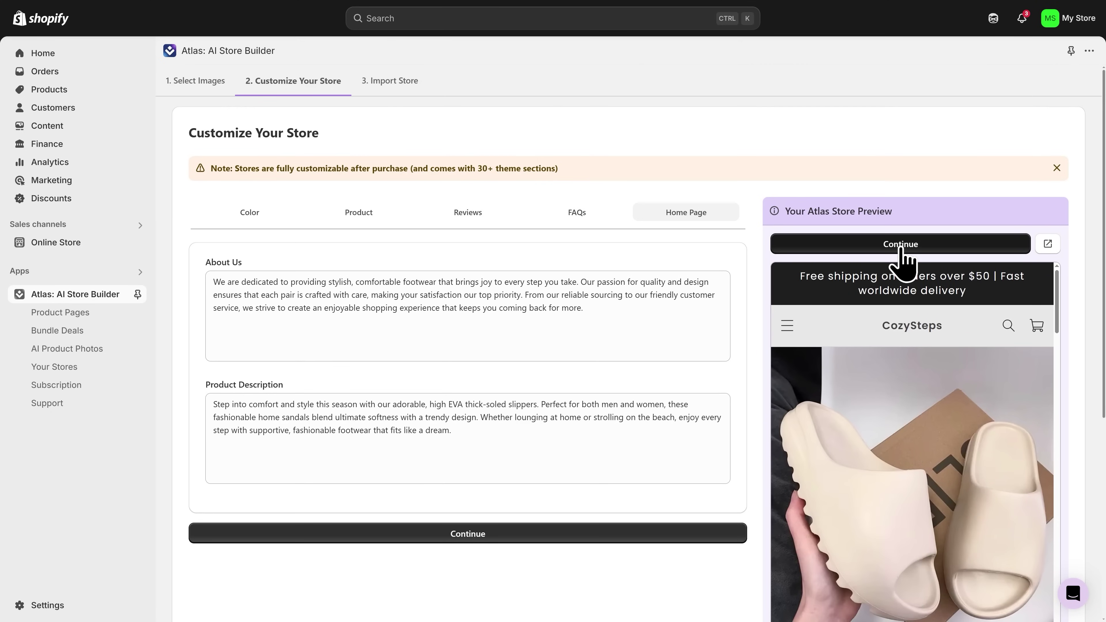
left_click(900, 246)
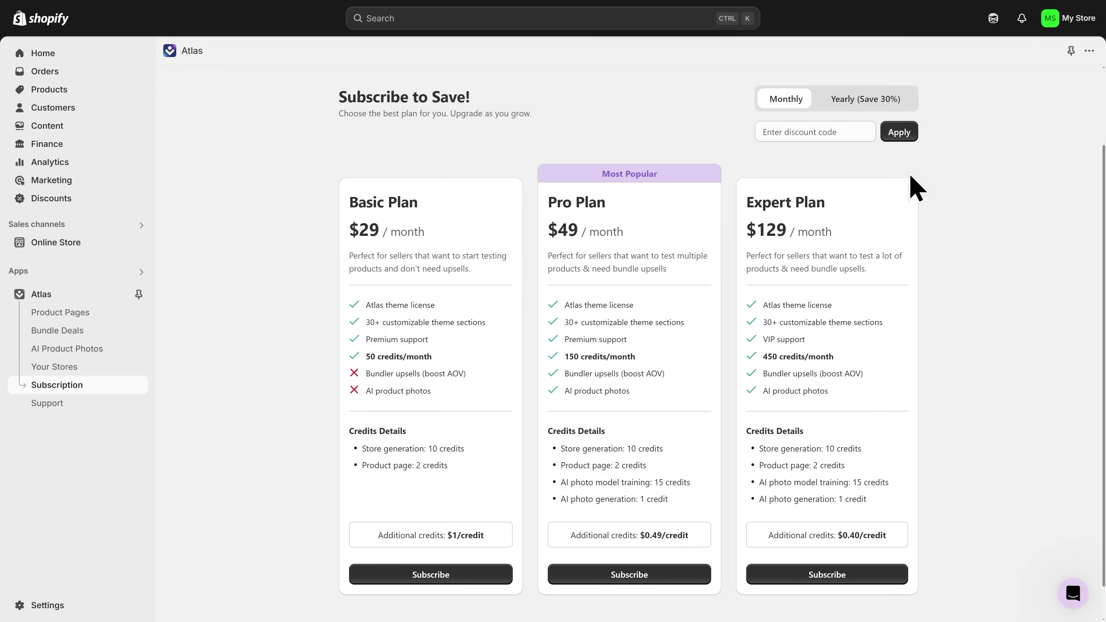
- Apply the discount code for 20% off plan prices and highlight the Pro Plan name
left_click(810, 131)
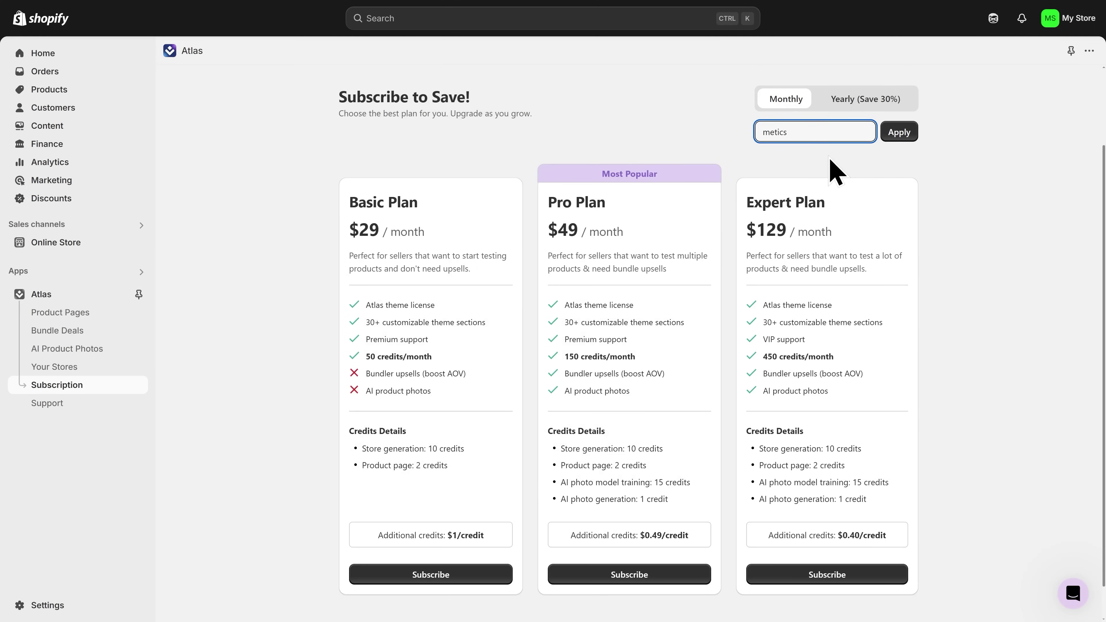
left_click(899, 135)
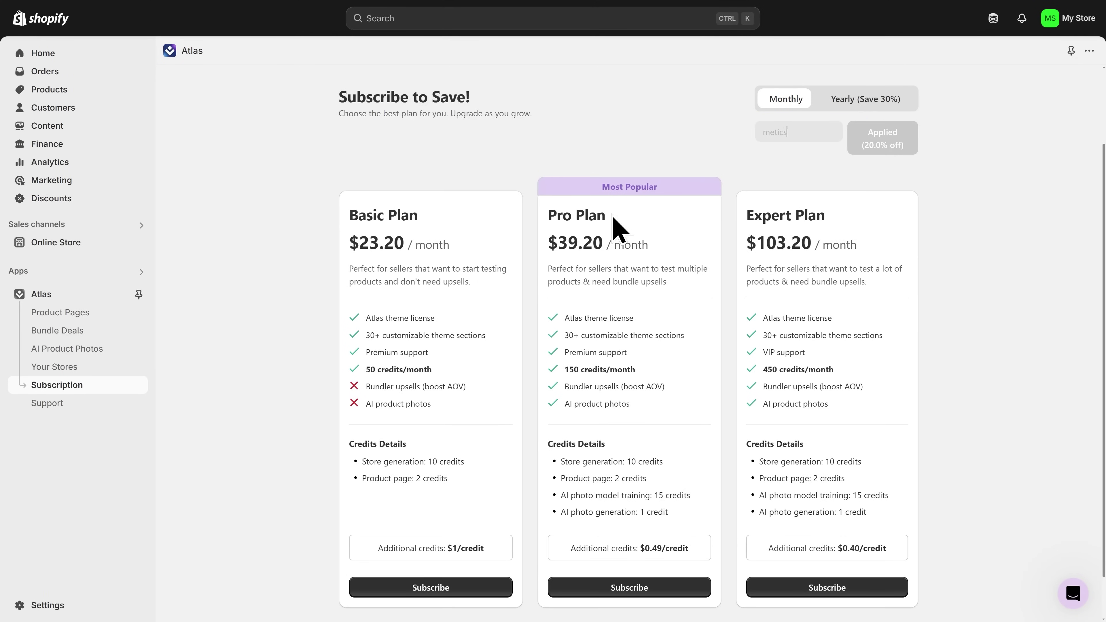
left_click_drag(608, 215, 546, 215)
left_click(640, 231)
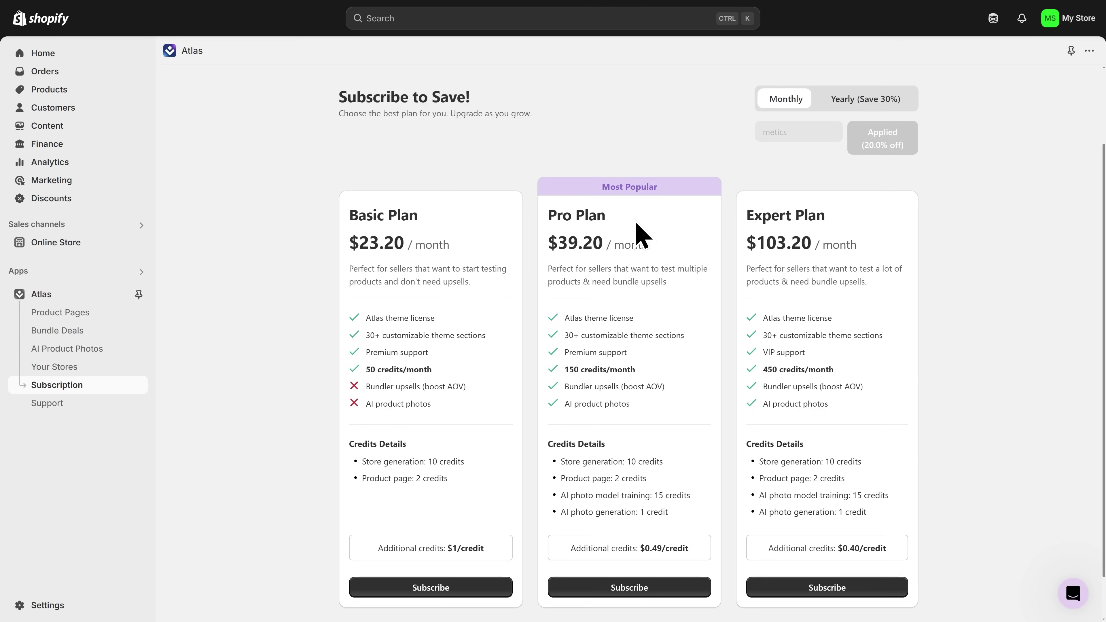
- Highlight Pro Plan's Bundler upsells and AI product photos features, then subscribe to Pro Plan
left_click_drag(670, 387, 571, 387)
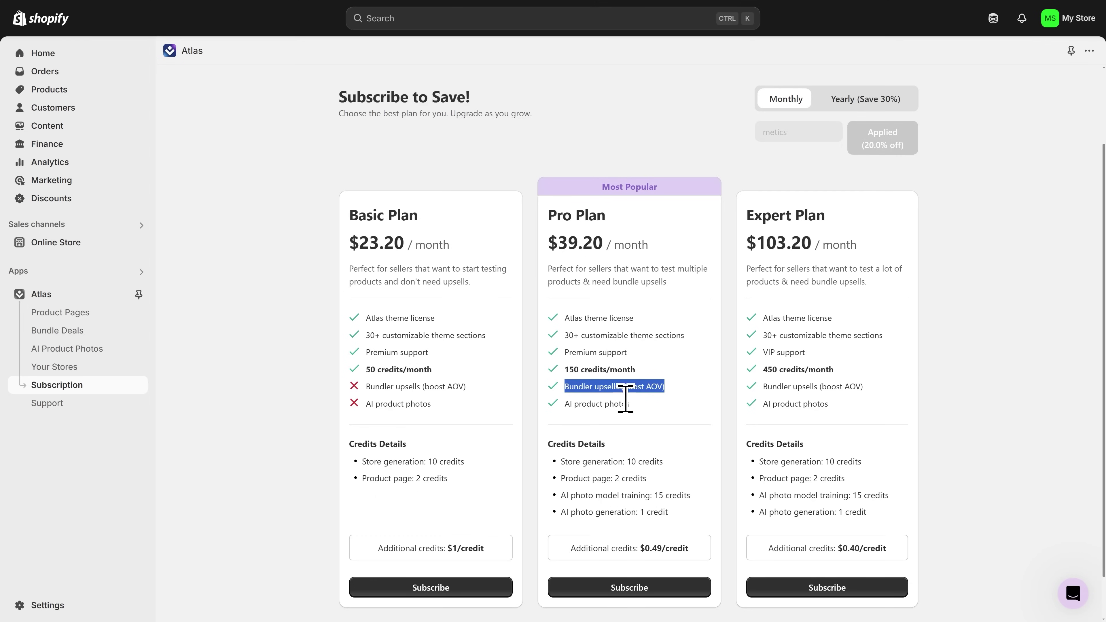
left_click_drag(649, 412, 574, 403)
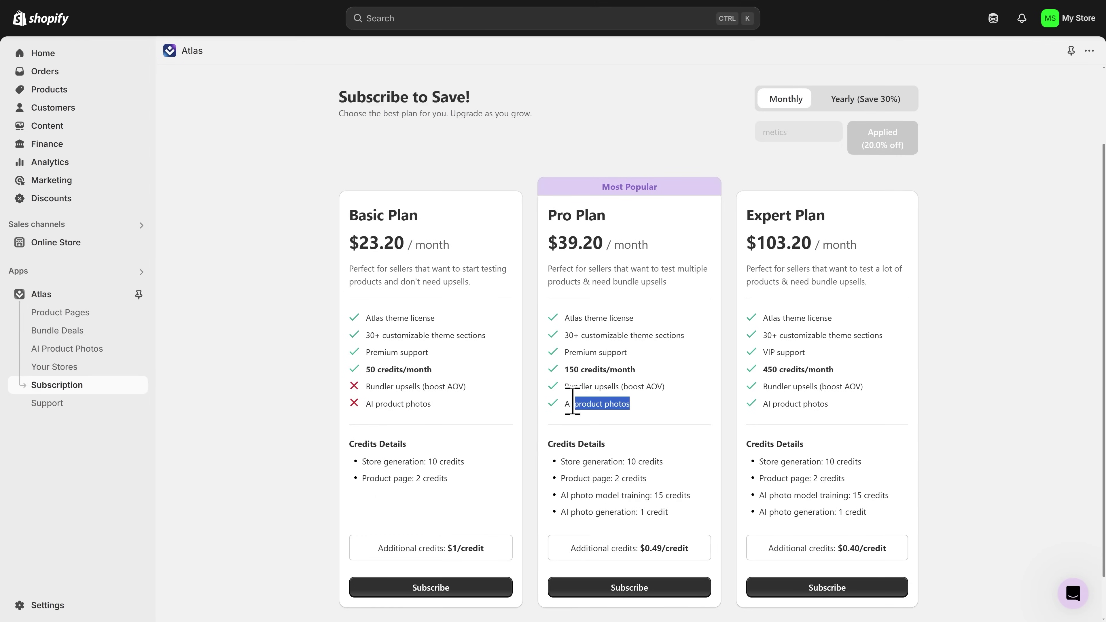
left_click(641, 407)
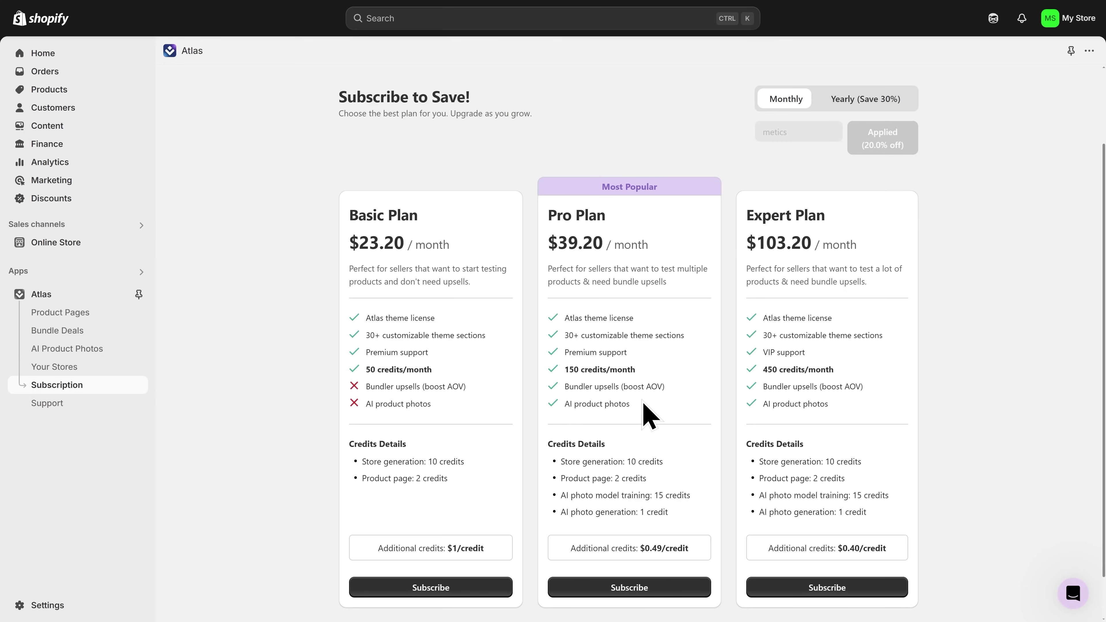
scroll(648, 415, "down", 1)
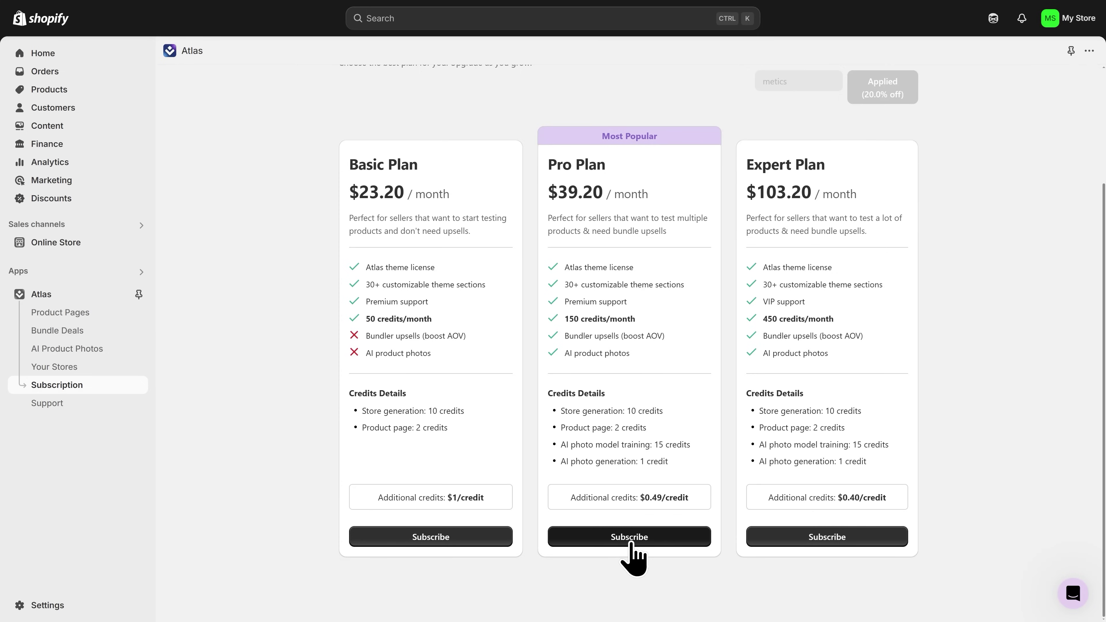
left_click(630, 541)
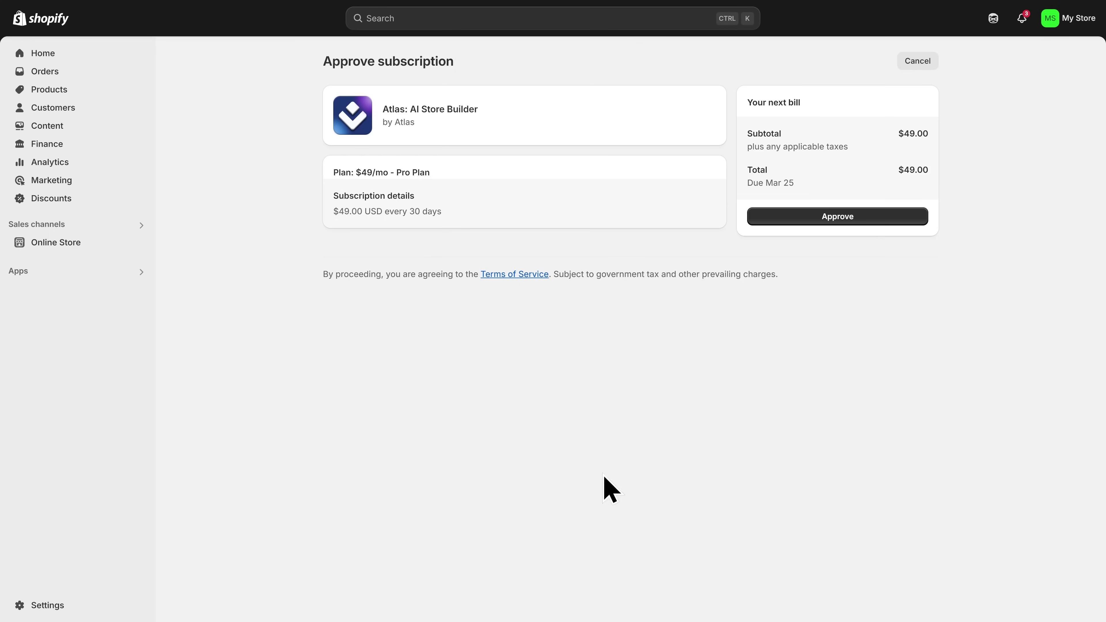
- Approve the $49.00 every-30-days Pro Plan charge and go to the imported store's themes
left_click(838, 216)
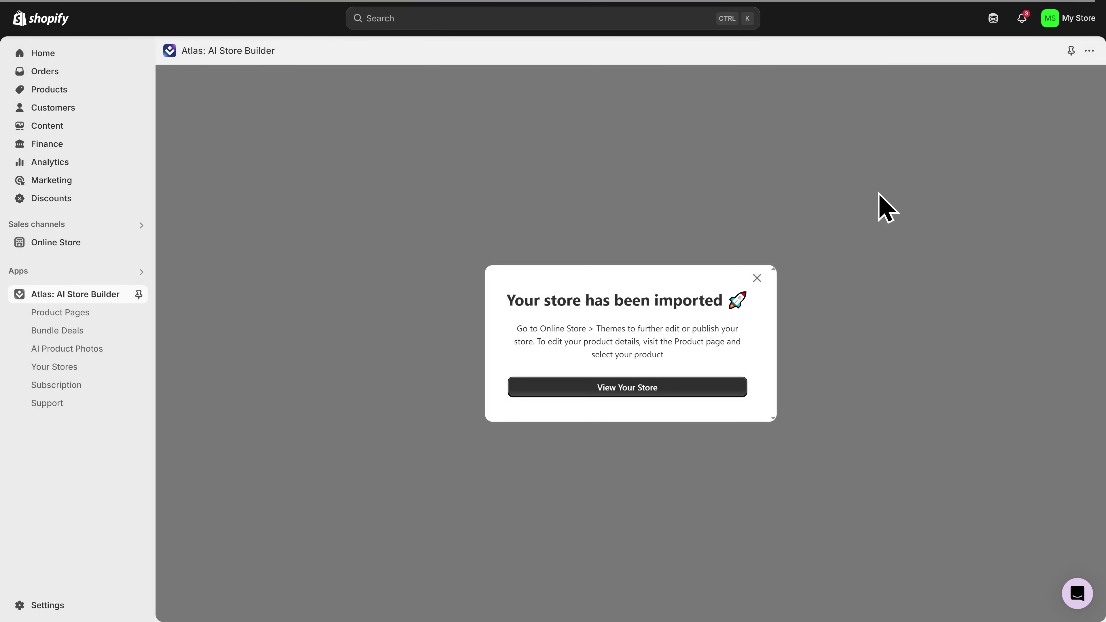
left_click(630, 392)
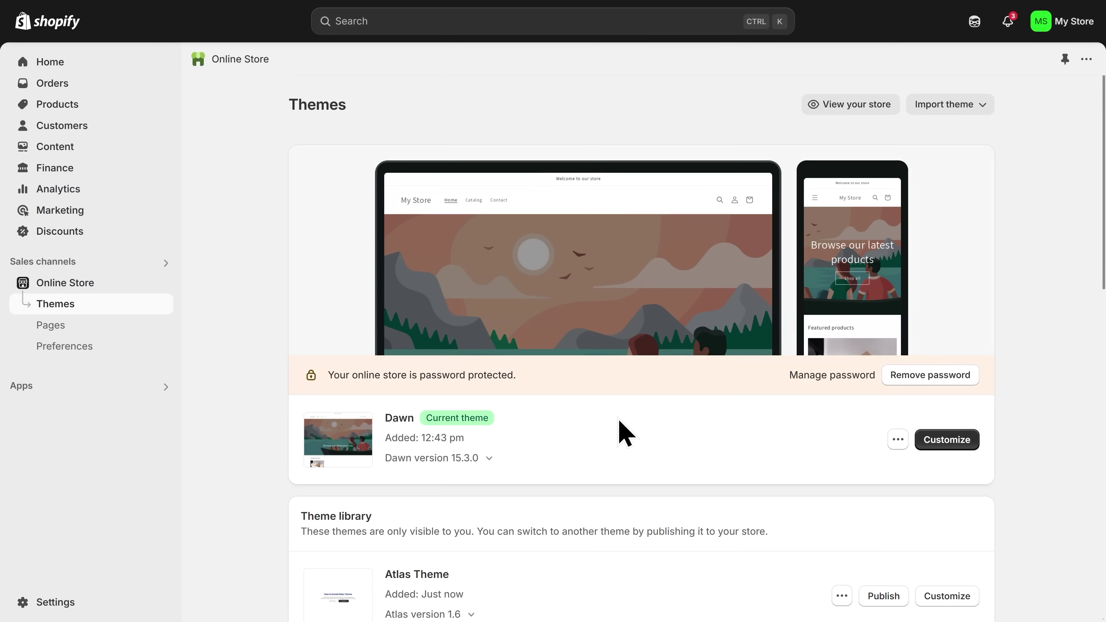
- Publish Atlas Theme in place of Dawn and open it in the theme editor
scroll(626, 431, "down", 4)
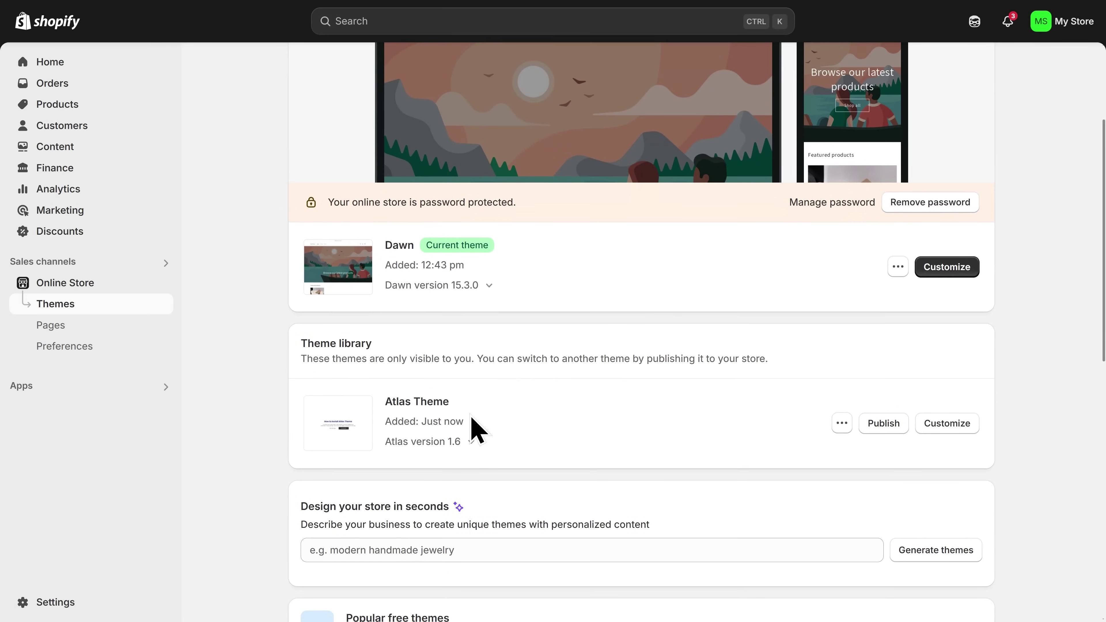
left_click_drag(471, 419, 383, 404)
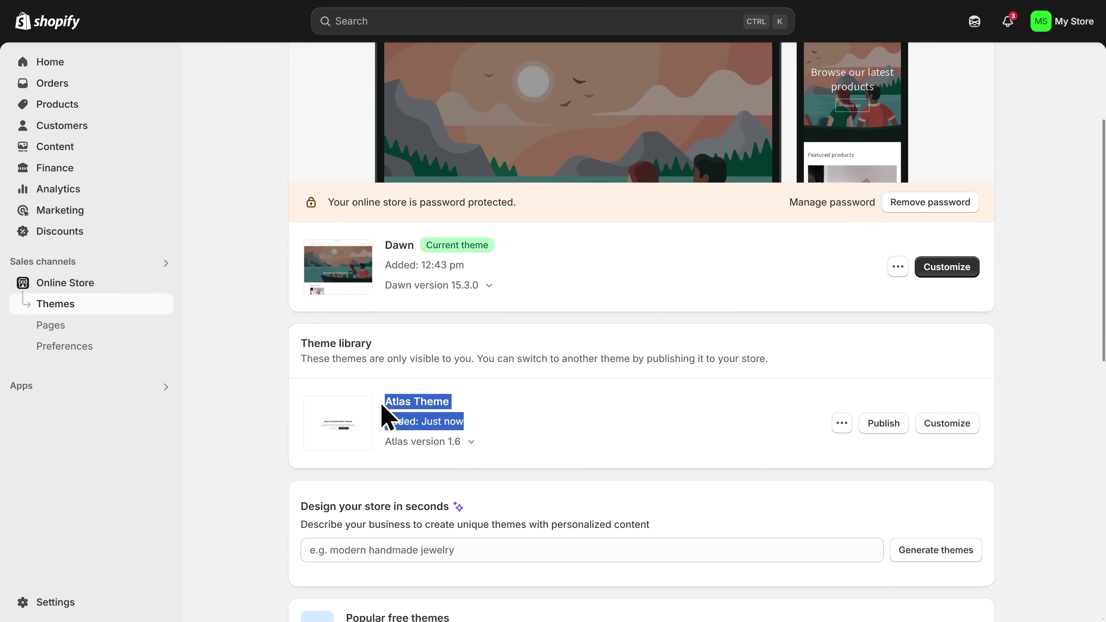
left_click(382, 405)
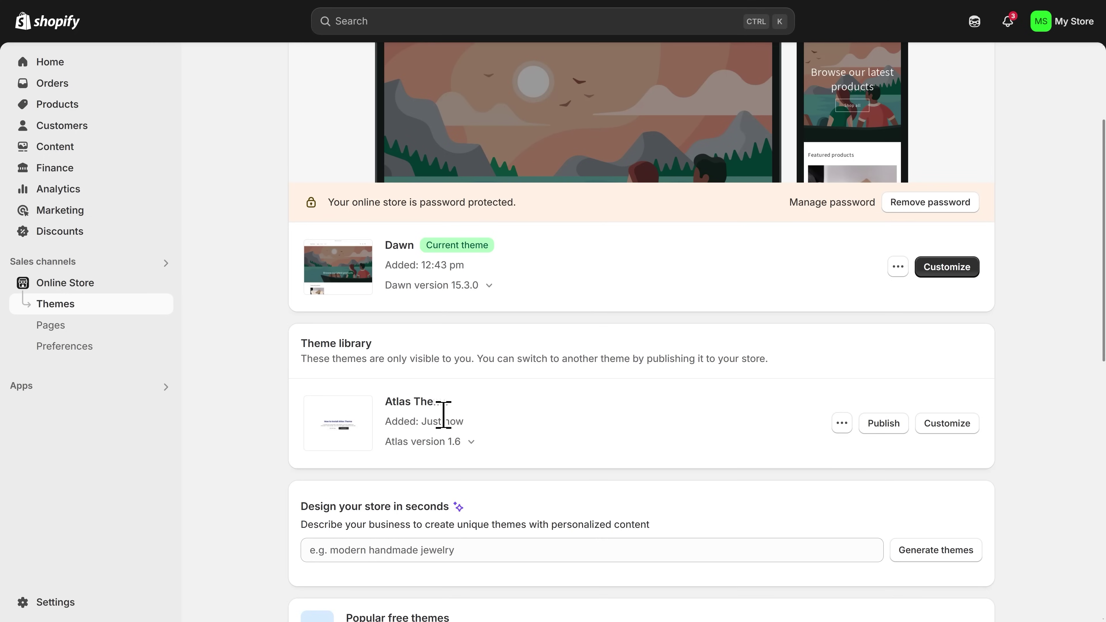
left_click(875, 429)
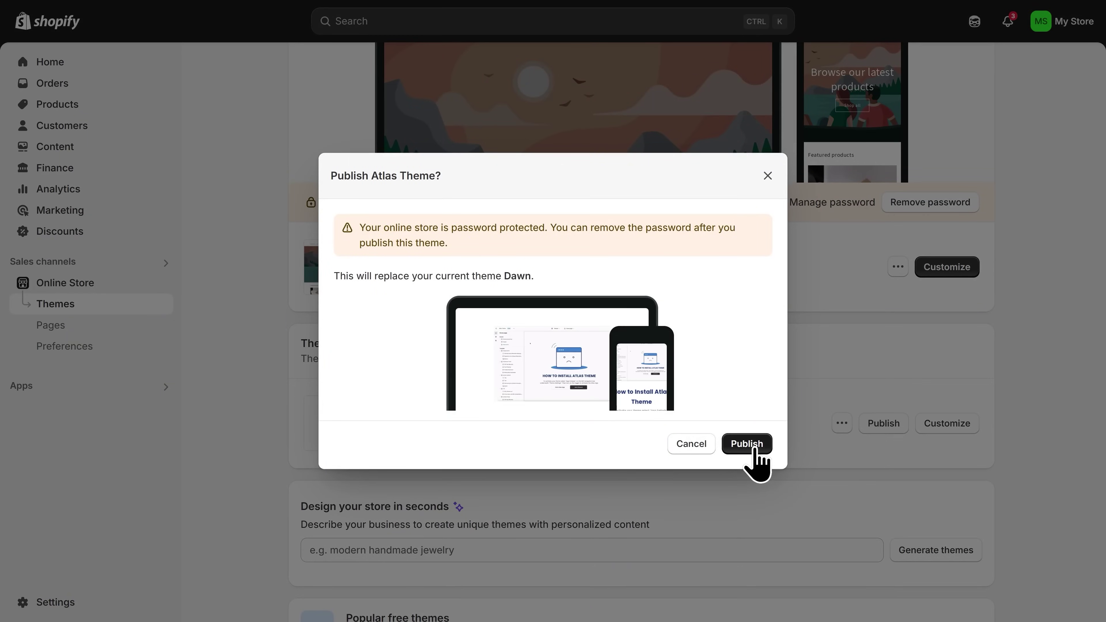
left_click(755, 449)
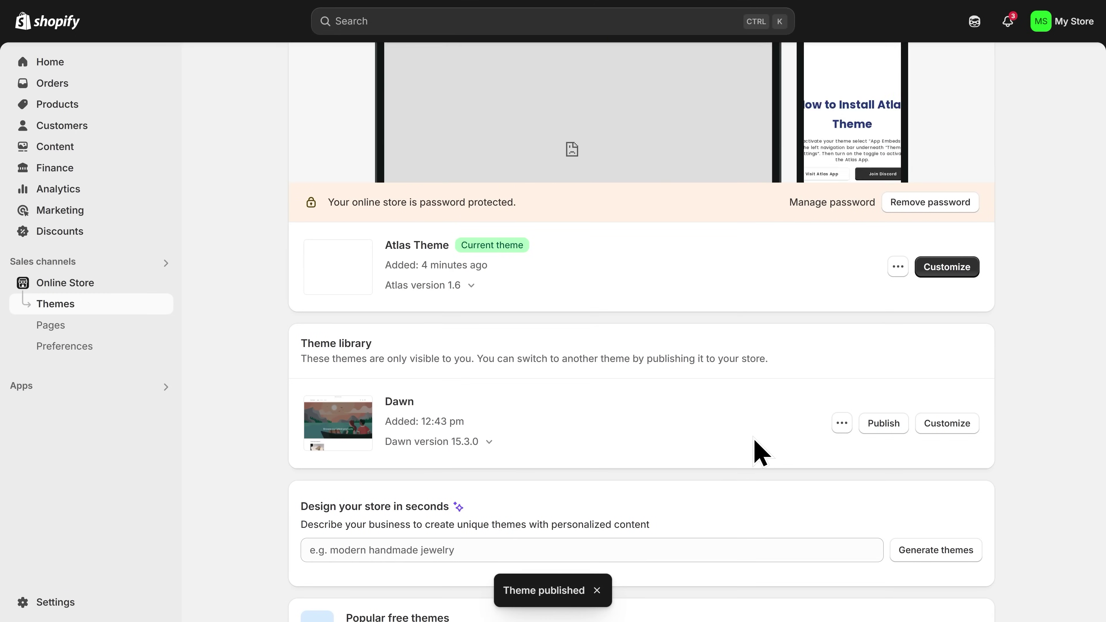
scroll(762, 454, "up", 4)
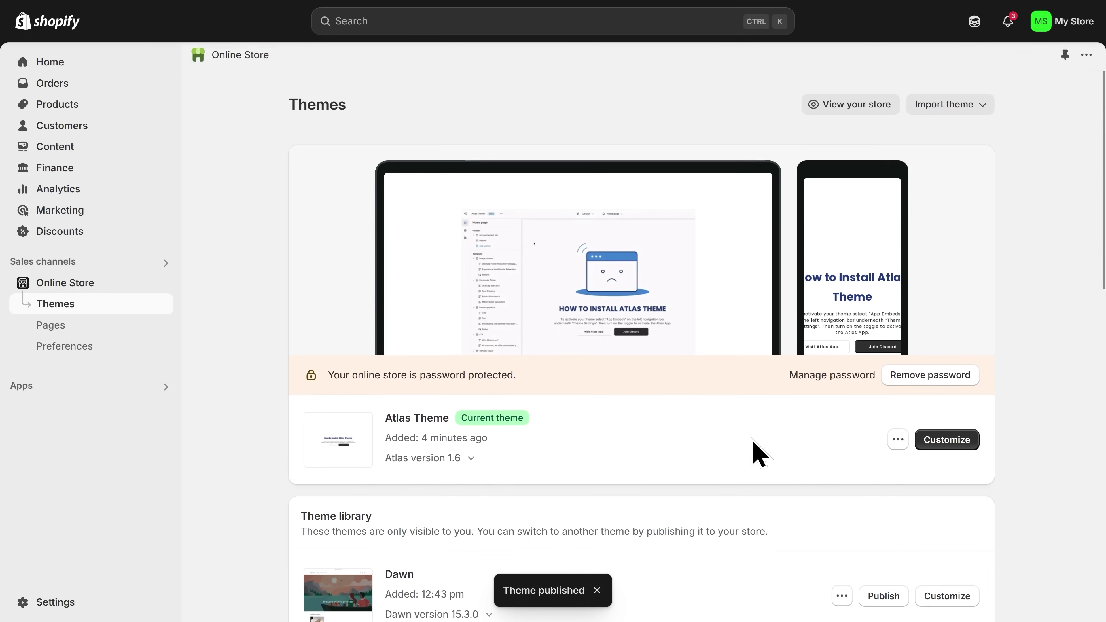
left_click(937, 438)
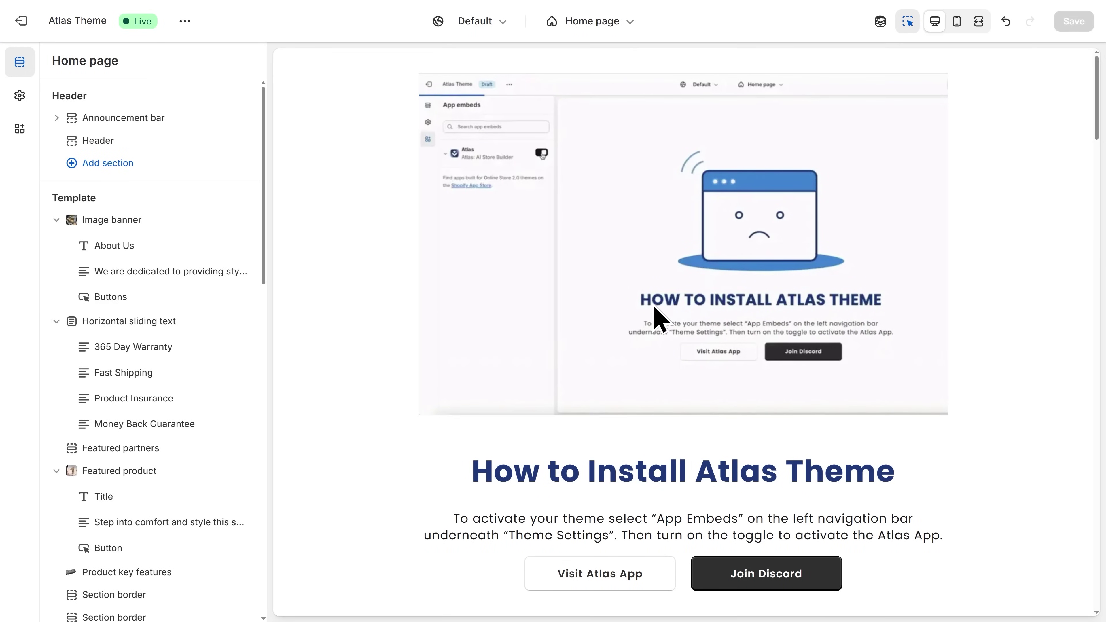
- Switch the theme preview to mobile layout and show the App embeds list with the Atlas embed
left_click(956, 22)
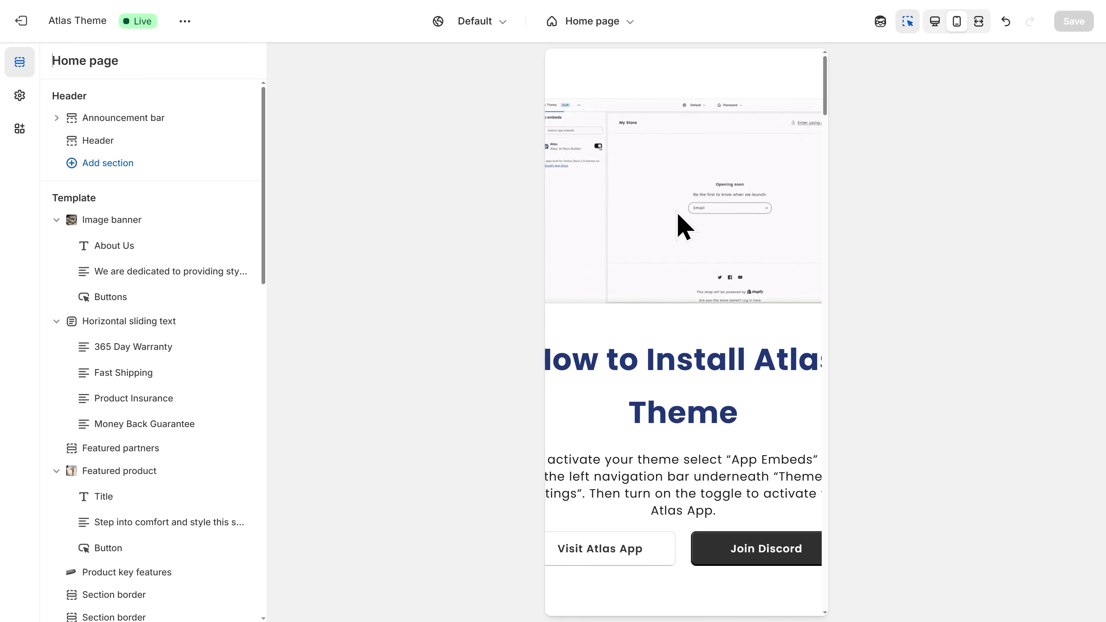
left_click(19, 129)
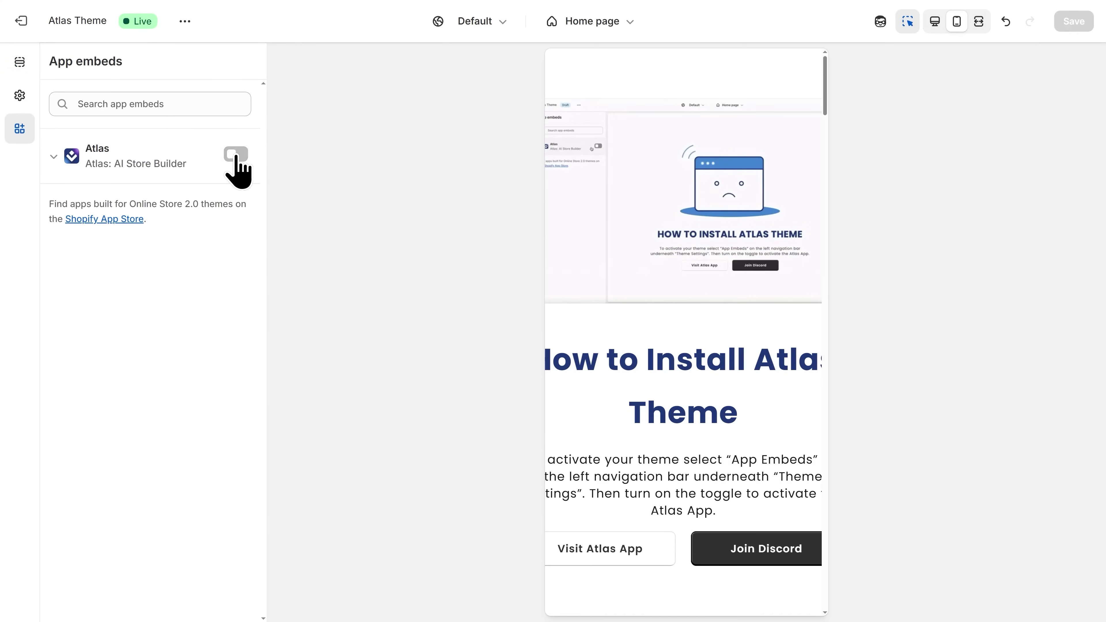
- Turn on the Atlas: AI Store Builder app embed and switch the page picker to Products templates
left_click(236, 157)
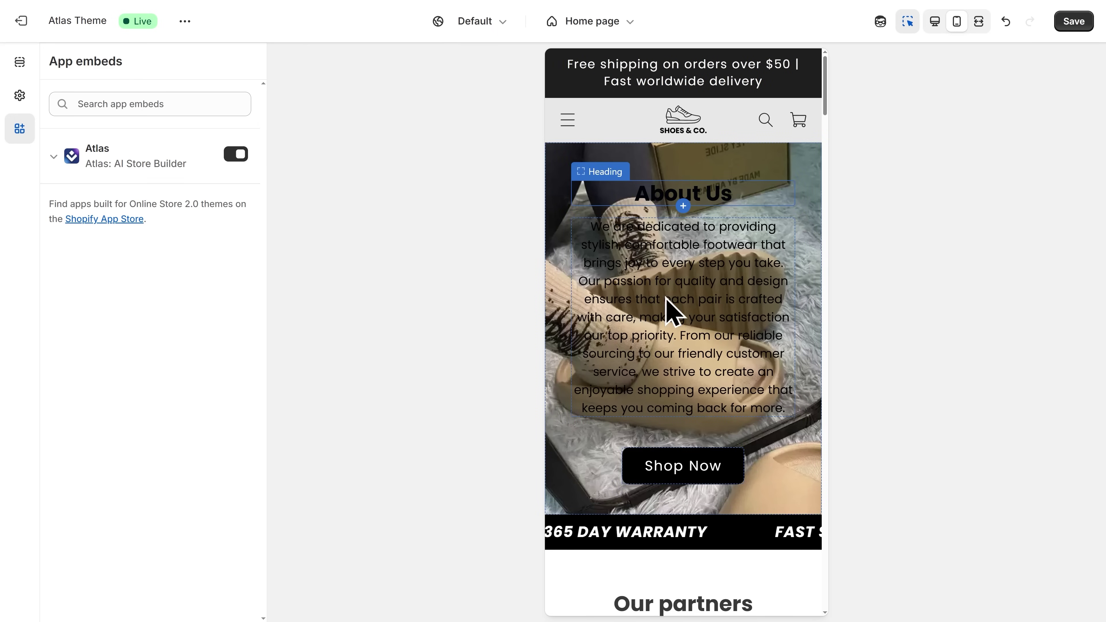
scroll(684, 296, "down", 1)
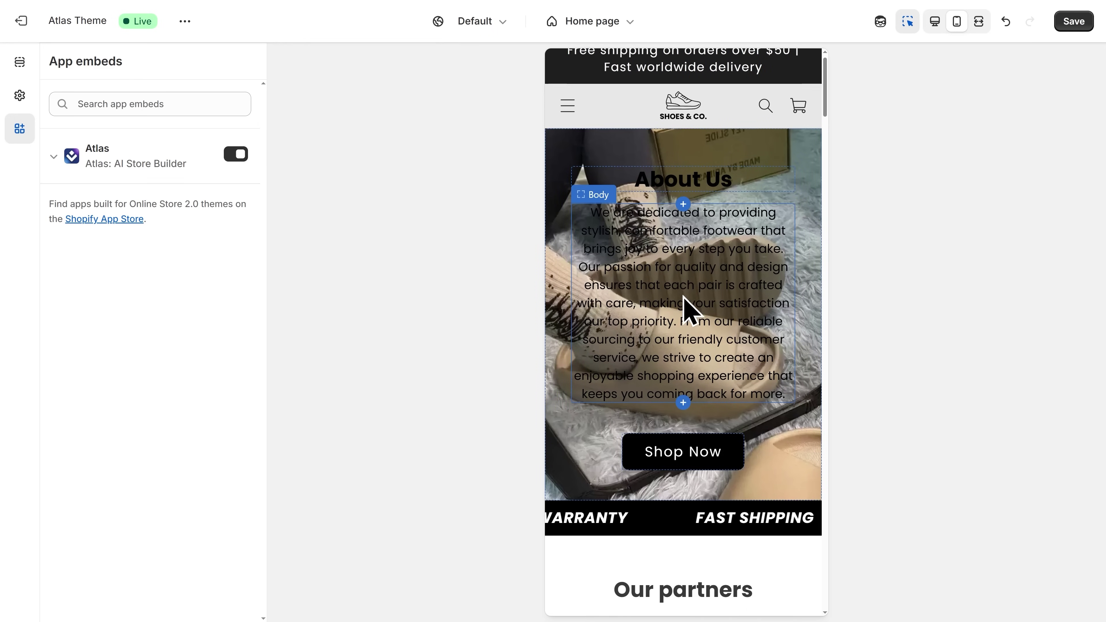
scroll(683, 305, "down", 10)
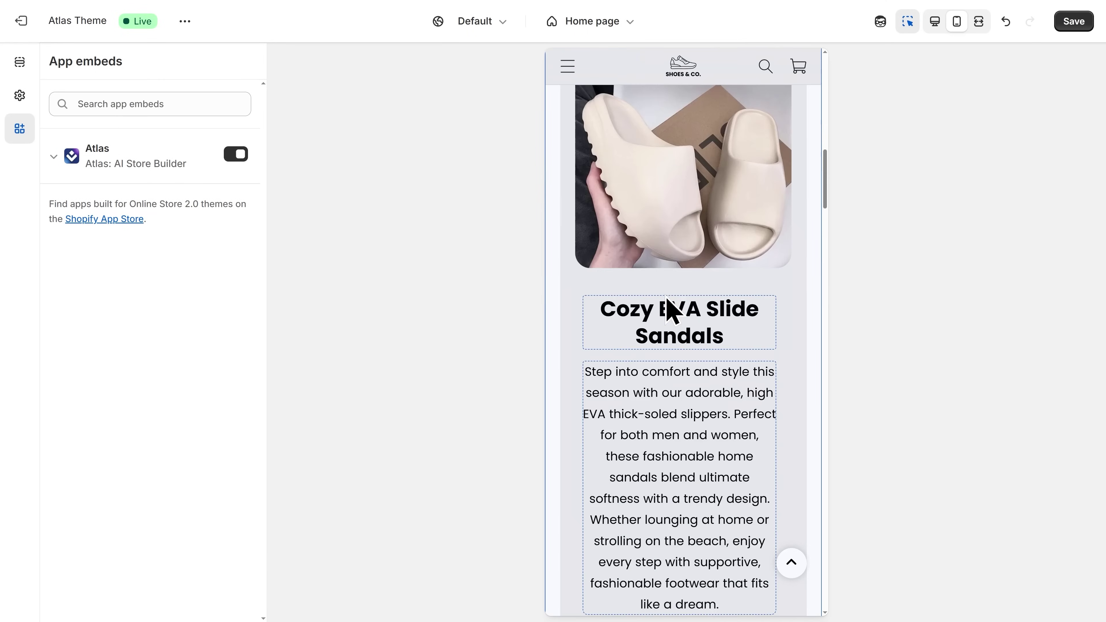
scroll(671, 310, "down", 10)
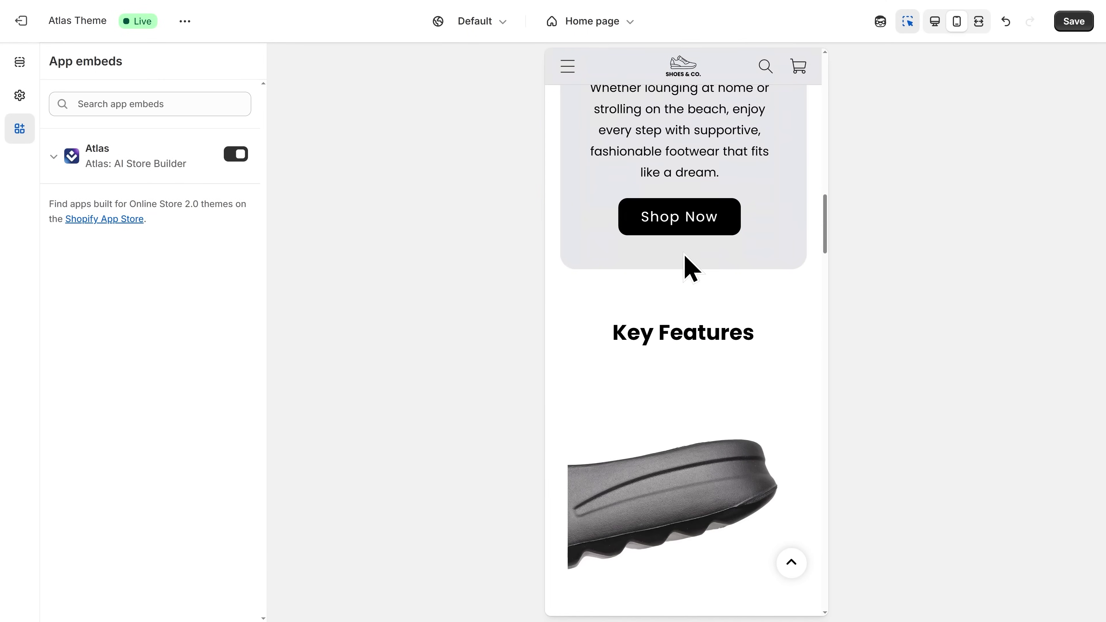
scroll(693, 283, "up", 5)
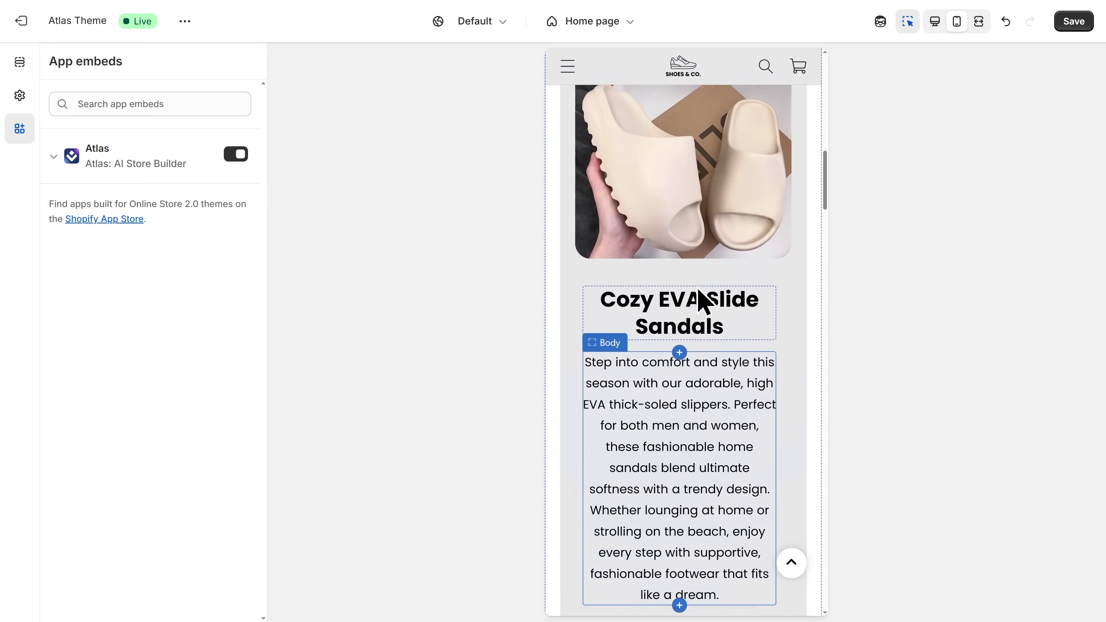
scroll(697, 305, "up", 10)
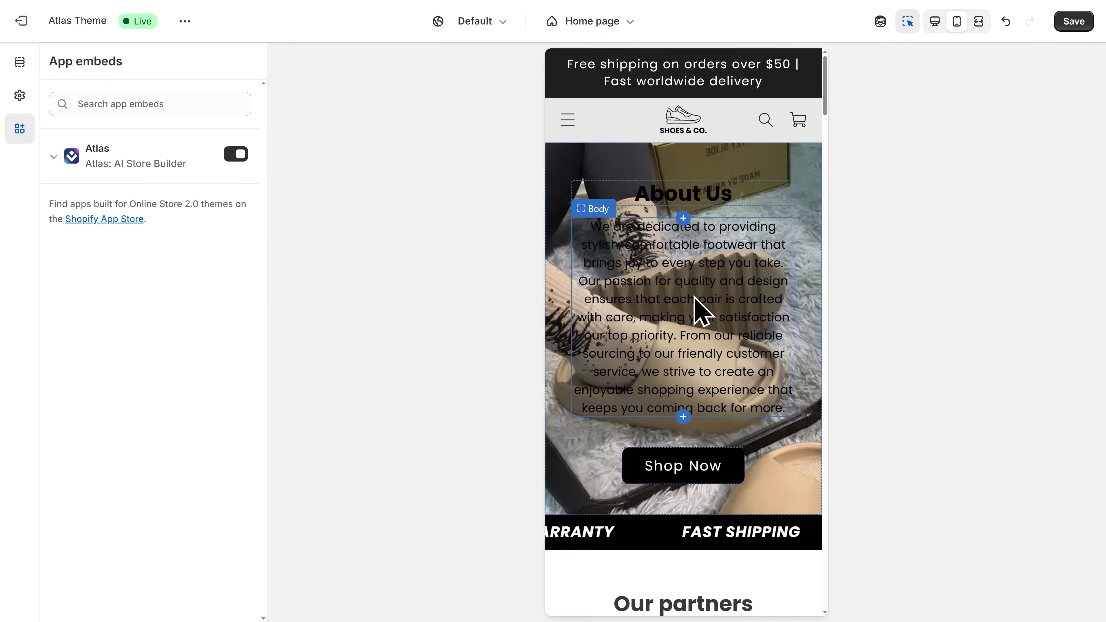
left_click(604, 24)
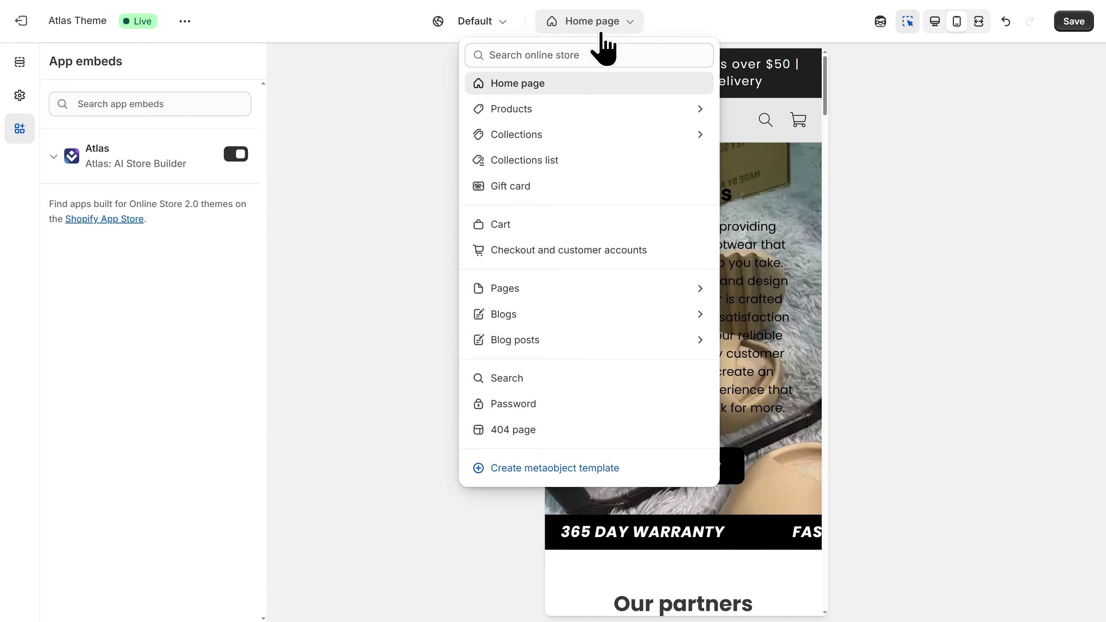
left_click(536, 112)
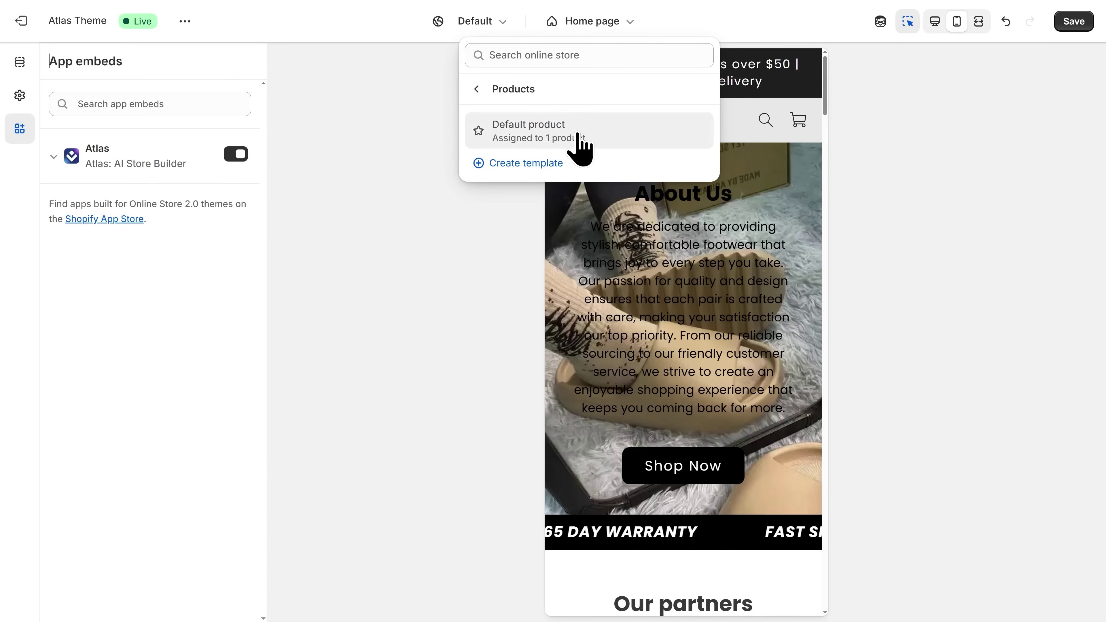
- Load the Default product template for Cozy EVA Slide Sandals and open its Estimated delivery block
left_click(595, 135)
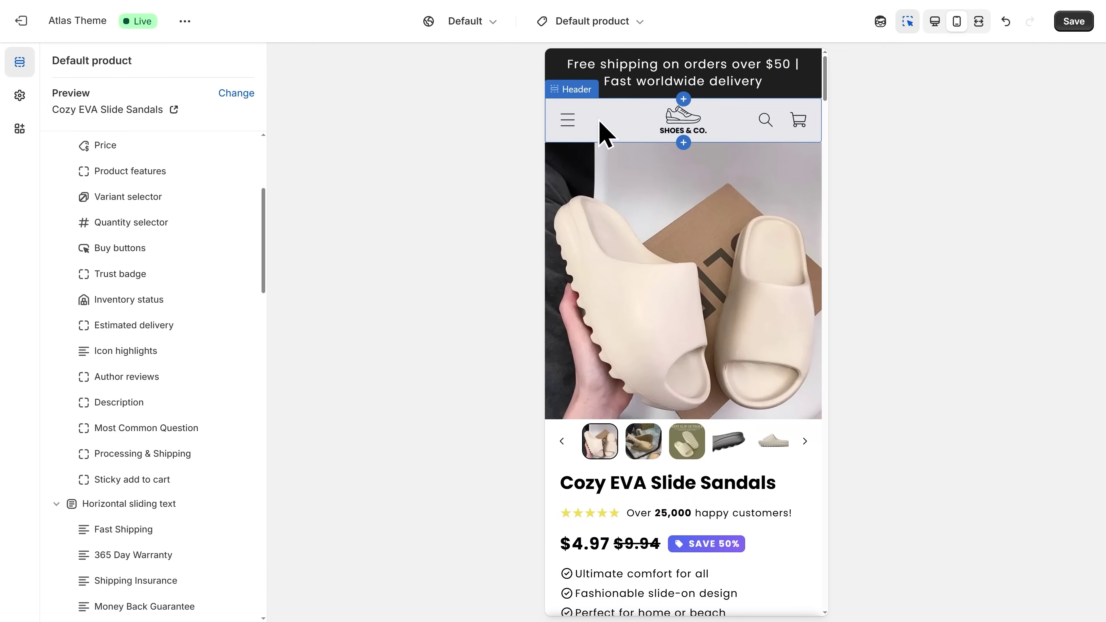
scroll(636, 211, "down", 2)
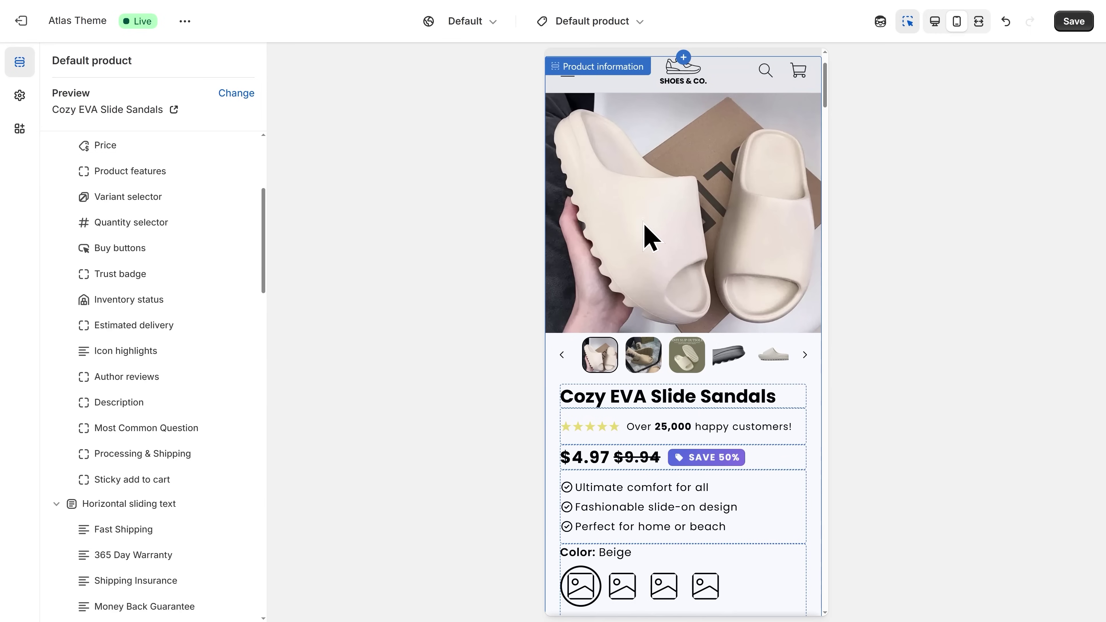
scroll(649, 237, "down", 5)
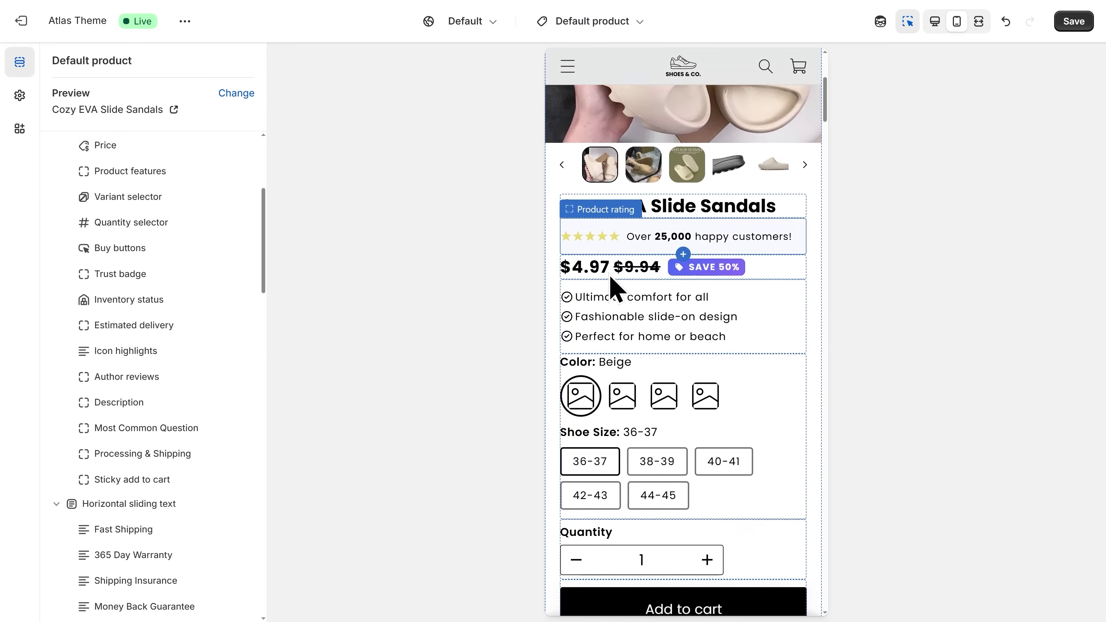
scroll(612, 282, "down", 6)
scroll(612, 289, "down", 3)
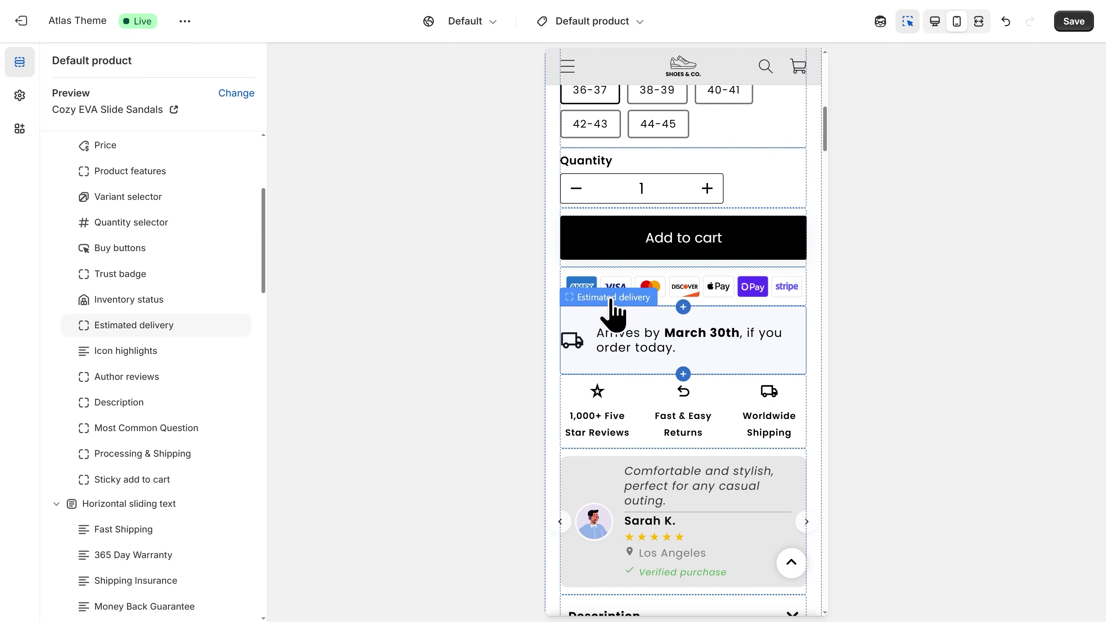
left_click(607, 308)
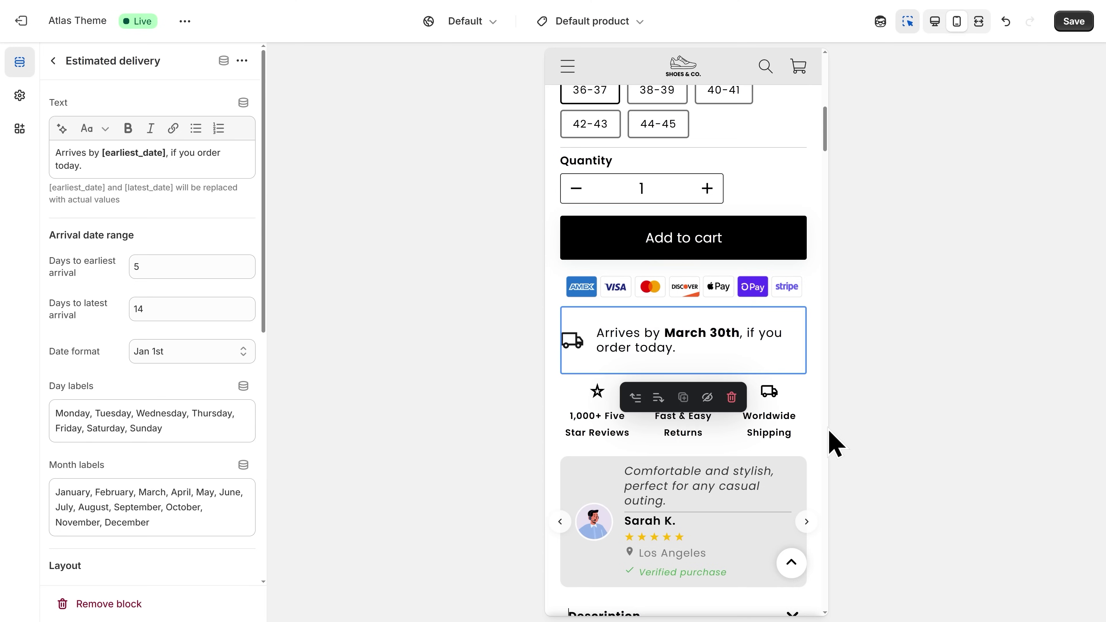
- Open the Author reviews block settings and look over the Review 1 text
scroll(741, 437, "down", 3)
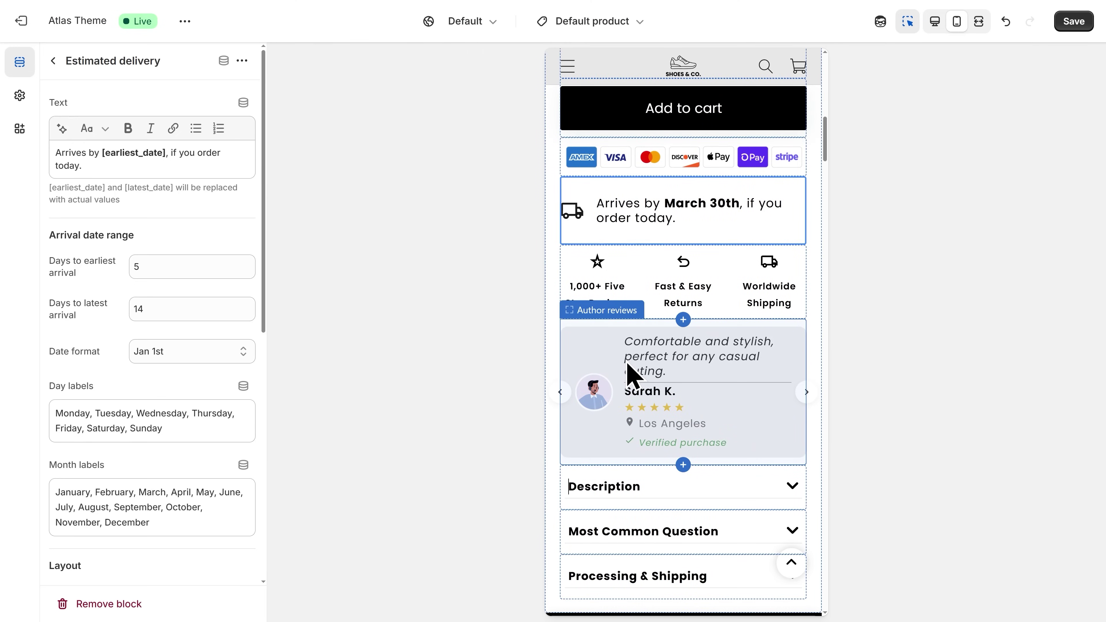
left_click(632, 379)
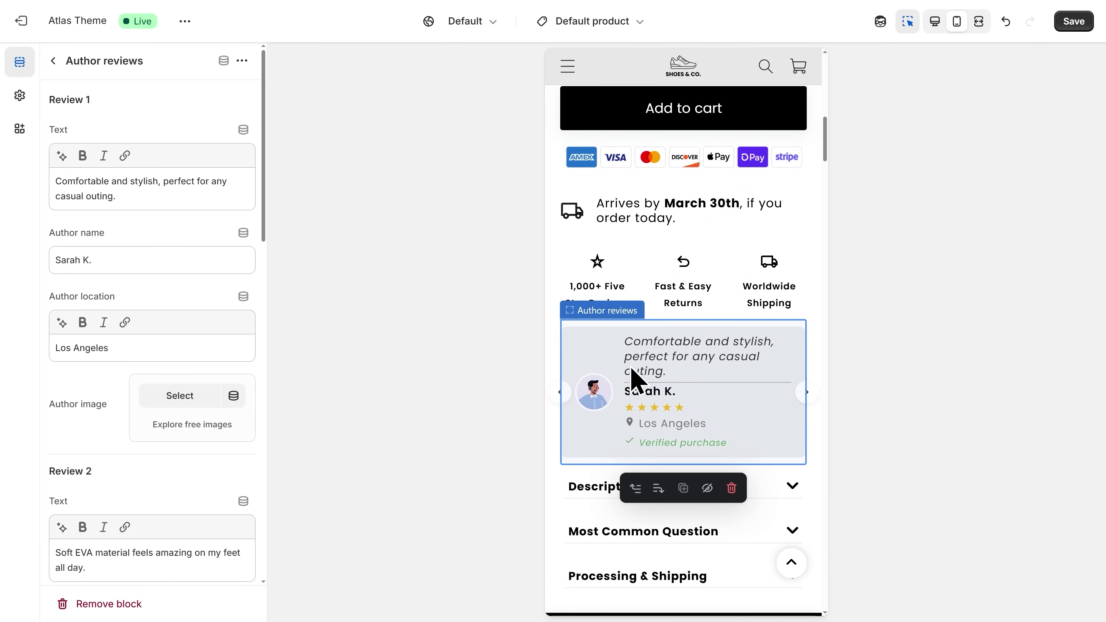
left_click_drag(175, 204, 52, 181)
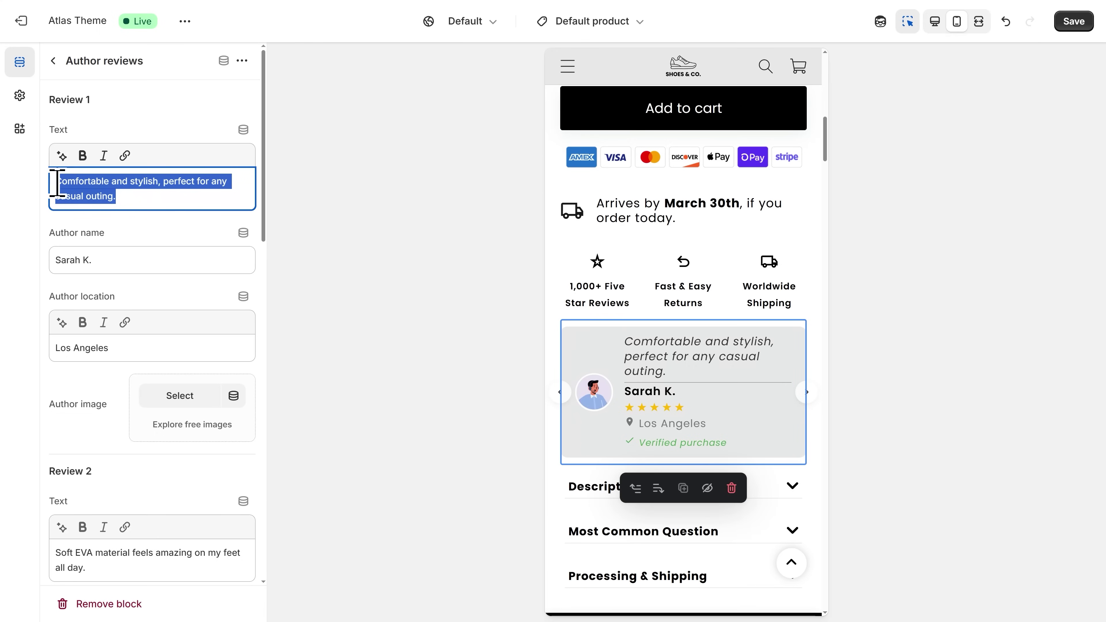
left_click(160, 193)
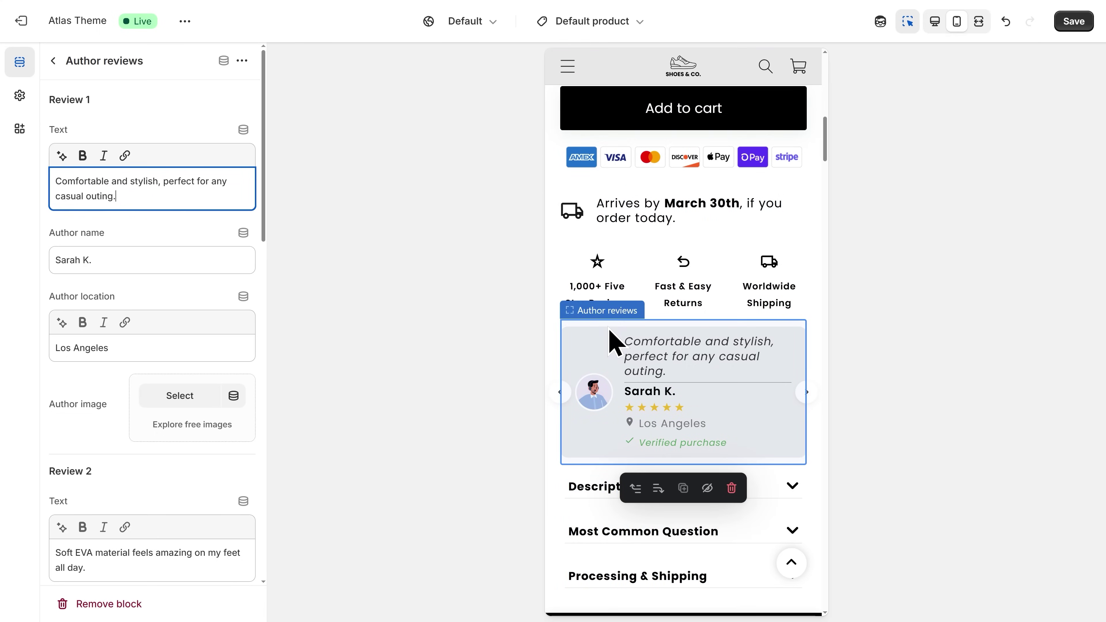
scroll(613, 344, "down", 6)
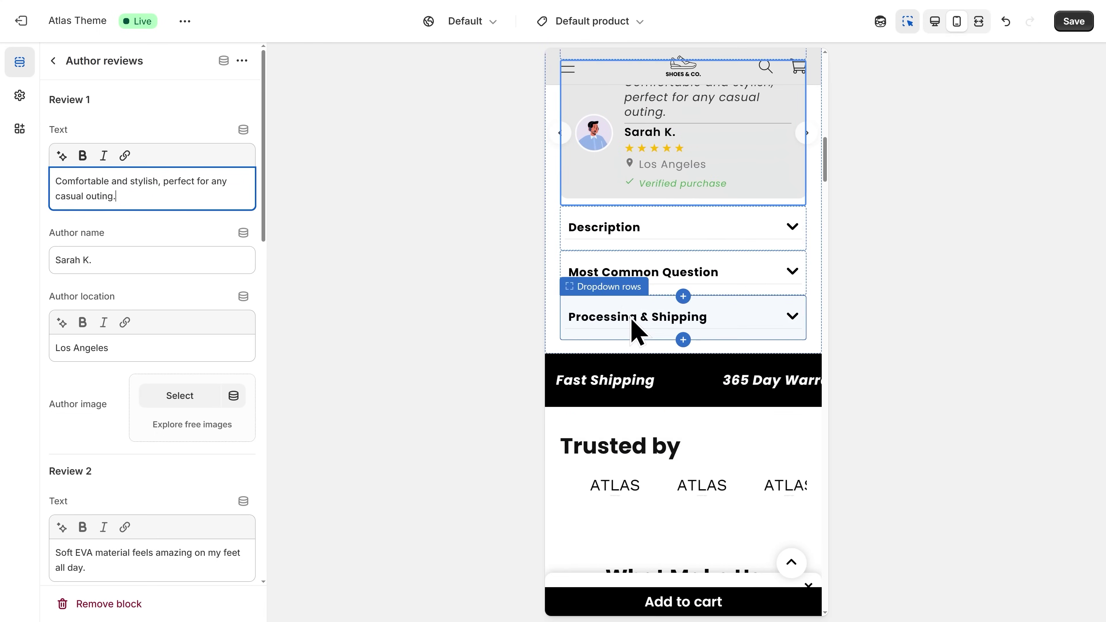
scroll(637, 333, "down", 4)
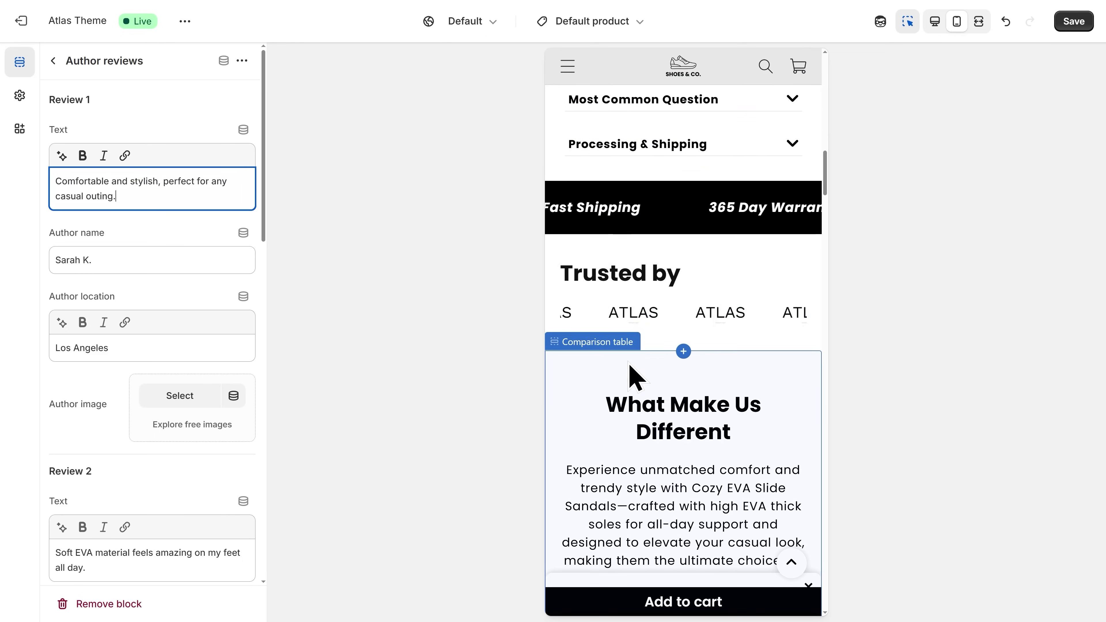
scroll(634, 375, "up", 20)
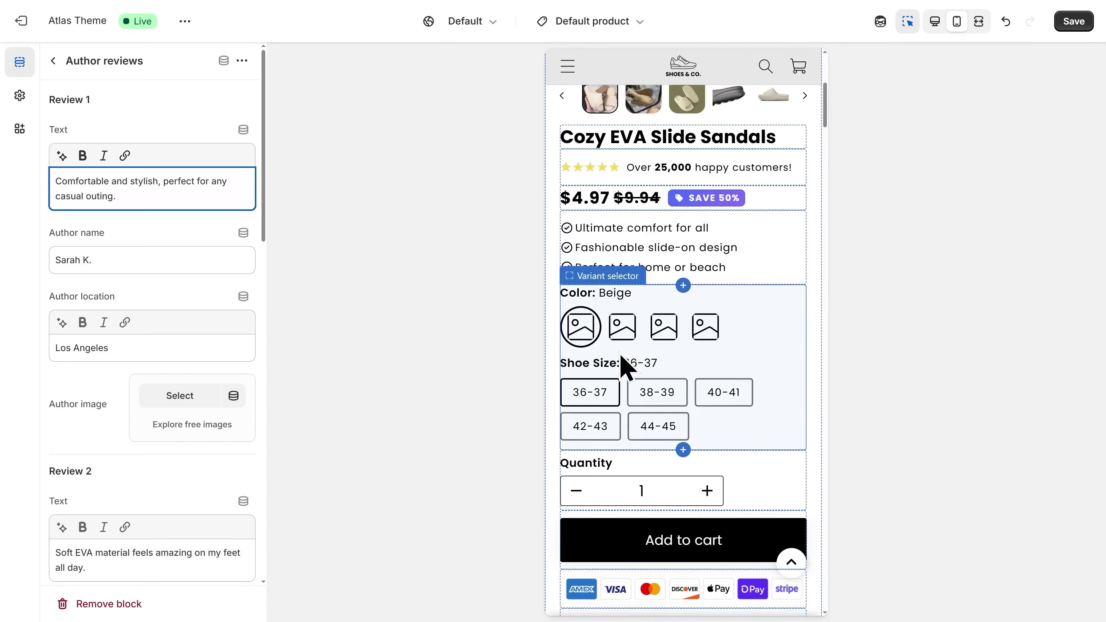
scroll(624, 364, "up", 8)
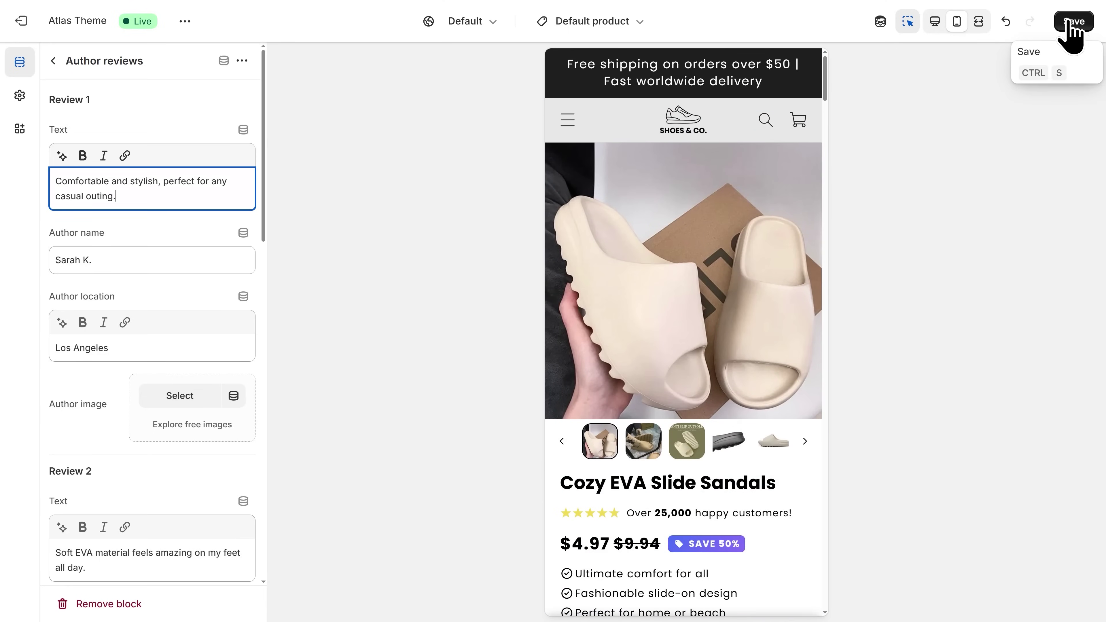
- Save the Default product template, exit the theme editor, and return to the Atlas: AI Store Builder app
left_click(1075, 24)
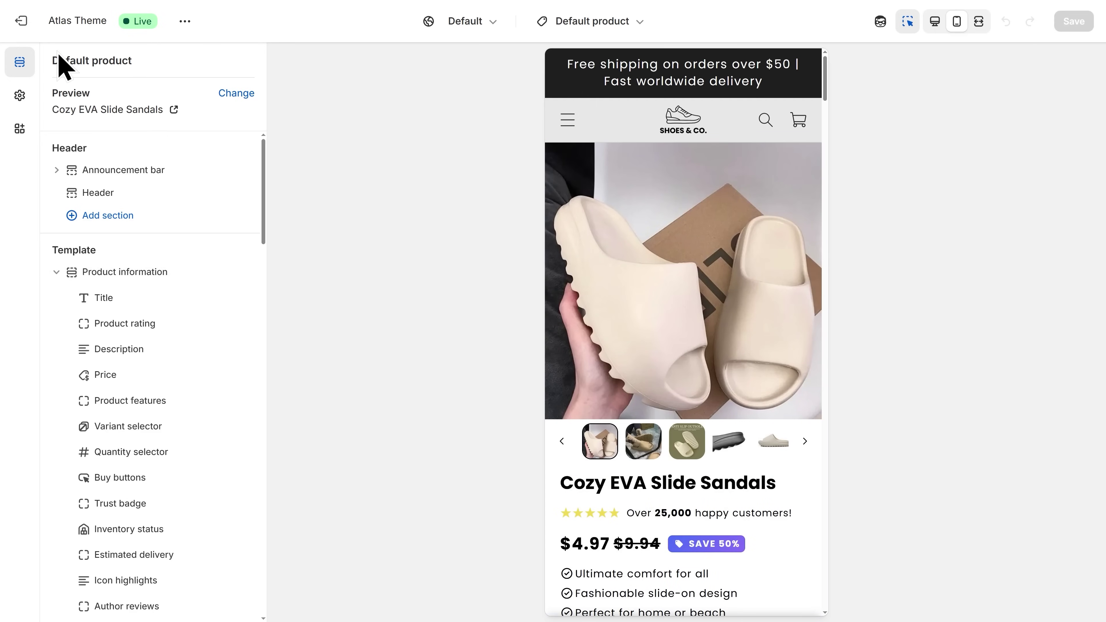
left_click(33, 27)
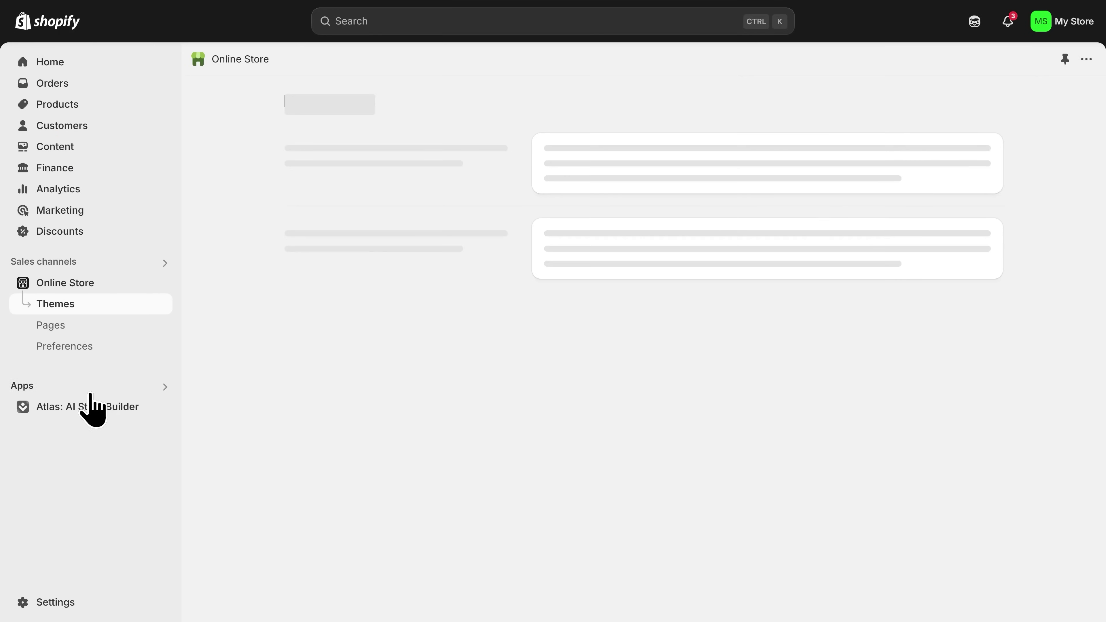
left_click(68, 410)
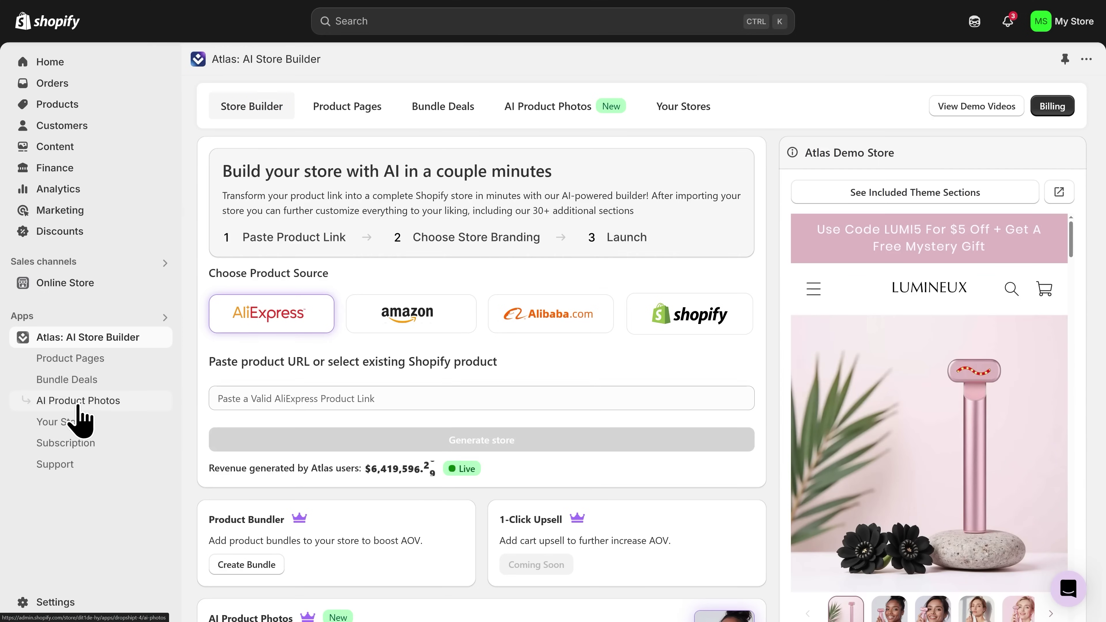
- Go to AI Product Photos and step through the tutorial from Training Photo Examples to Prompt Examples
left_click(74, 402)
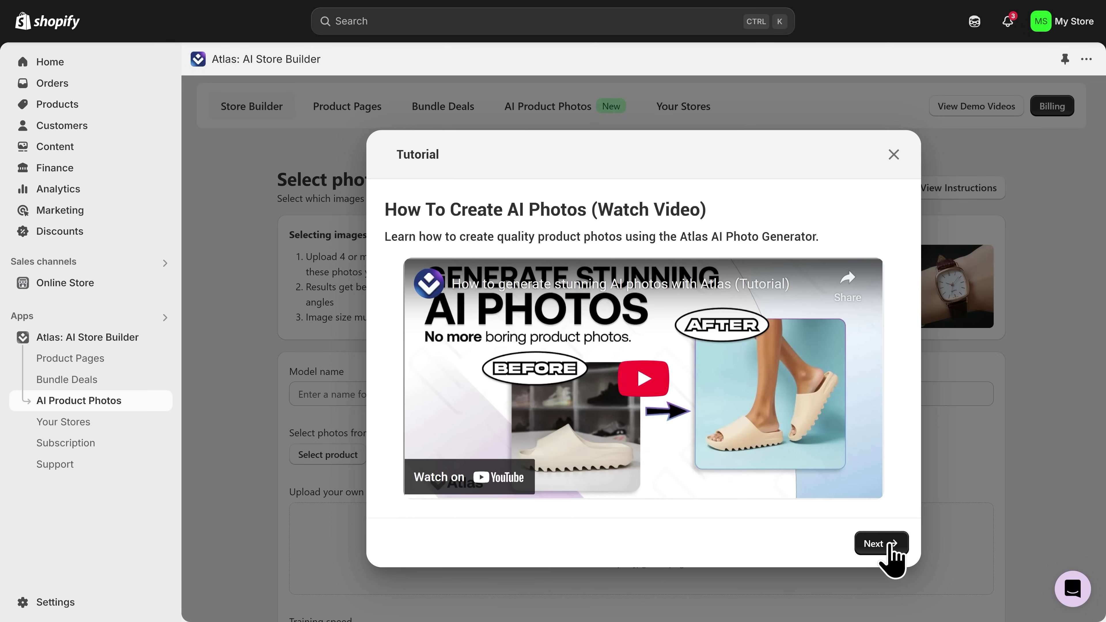
left_click(891, 546)
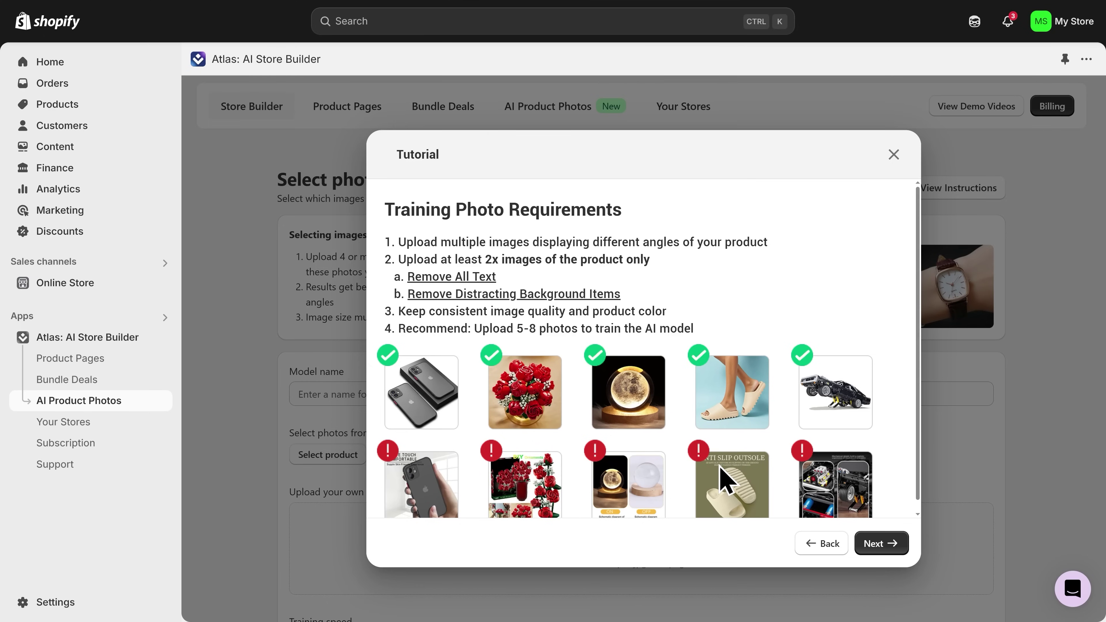
left_click(882, 545)
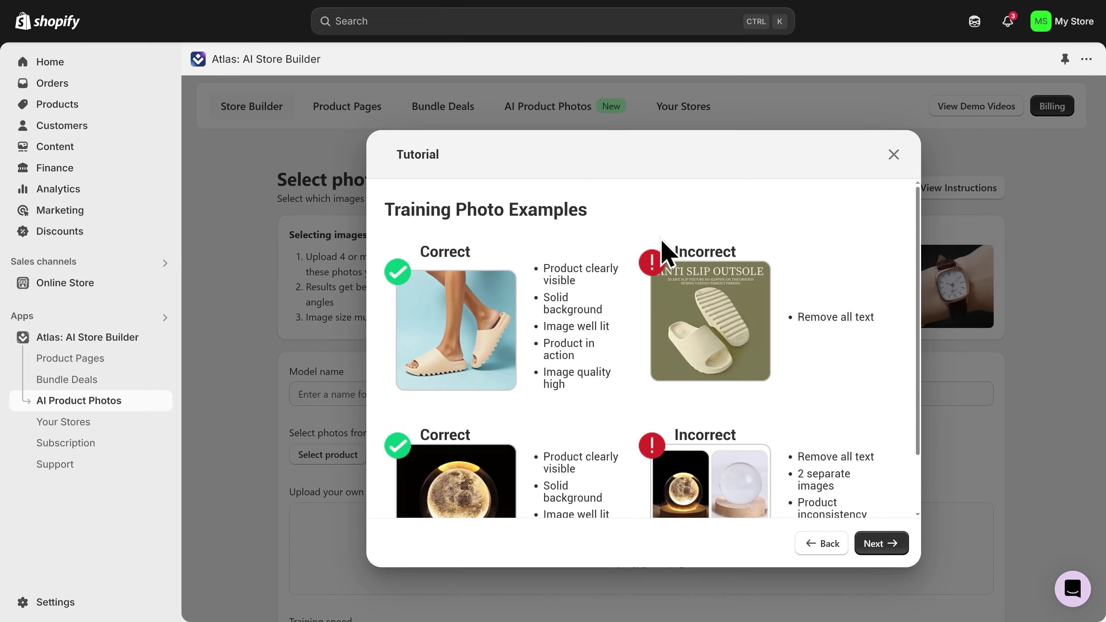
scroll(729, 445, "down", 2)
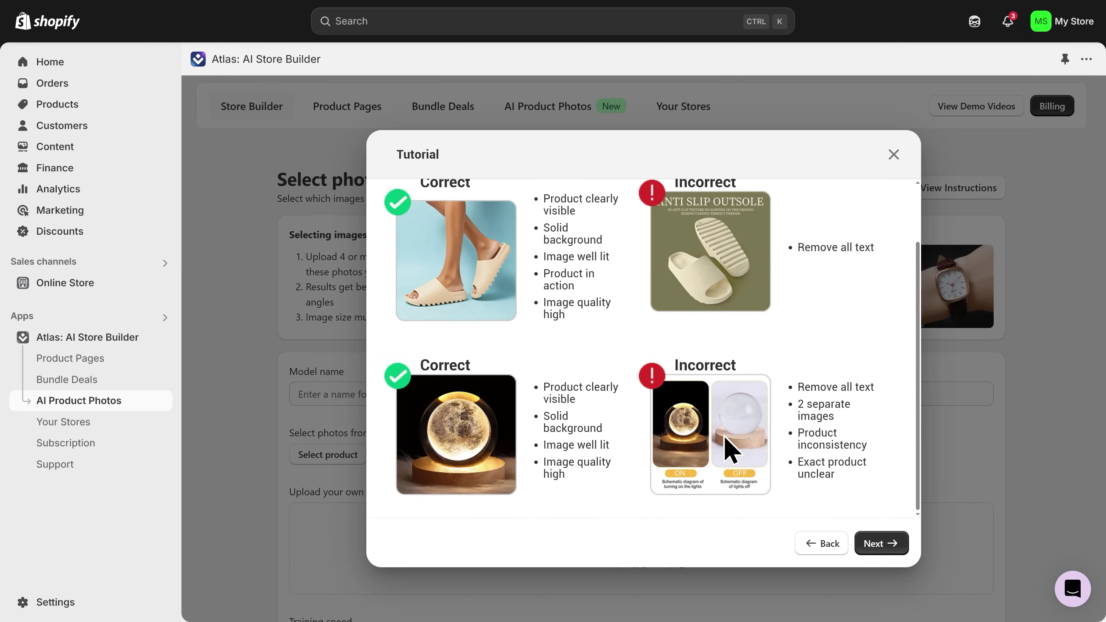
scroll(462, 449, "up", 2)
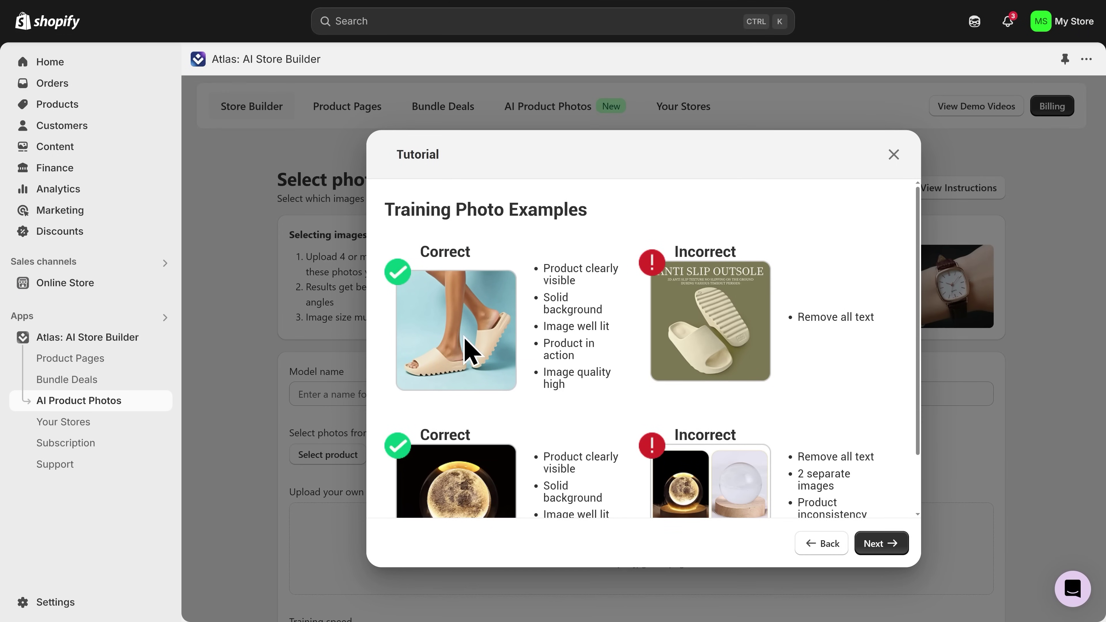
left_click(889, 545)
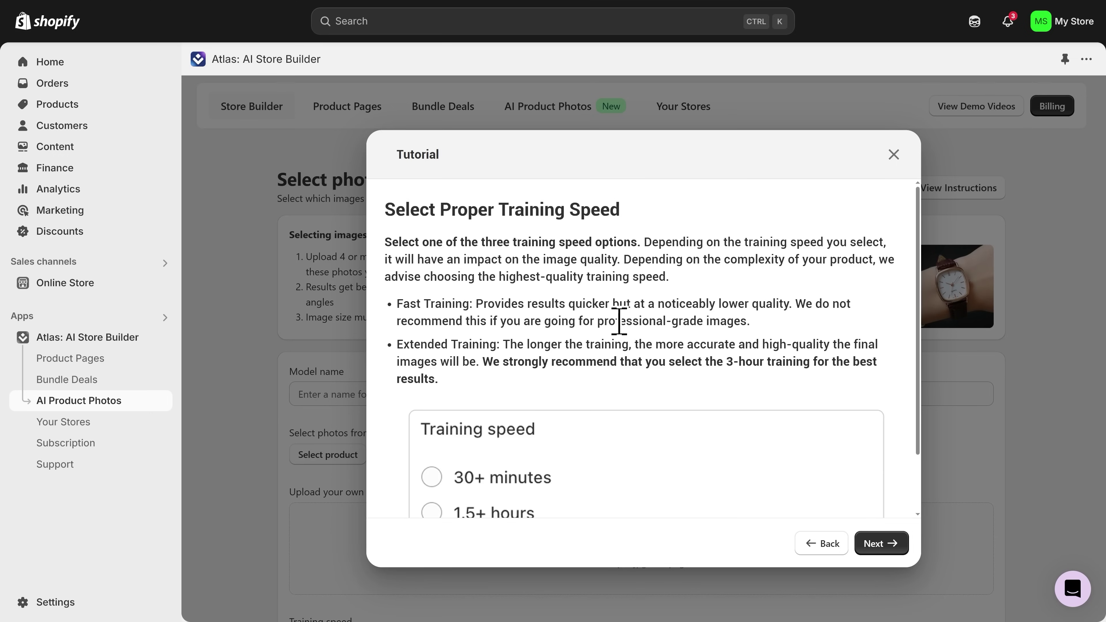
scroll(620, 322, "down", 2)
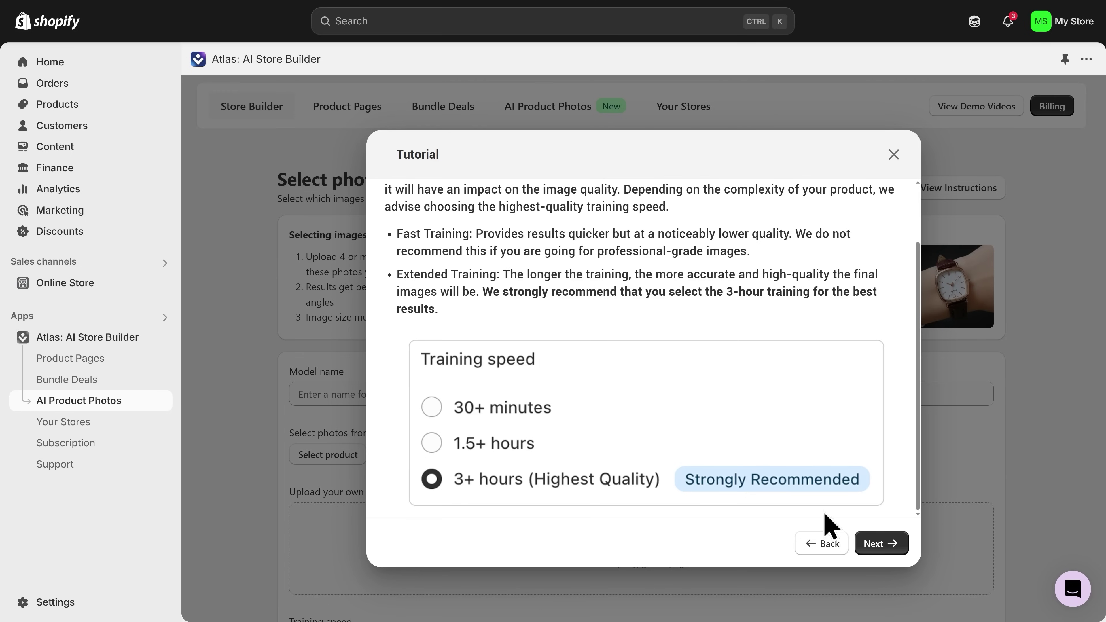
left_click(880, 545)
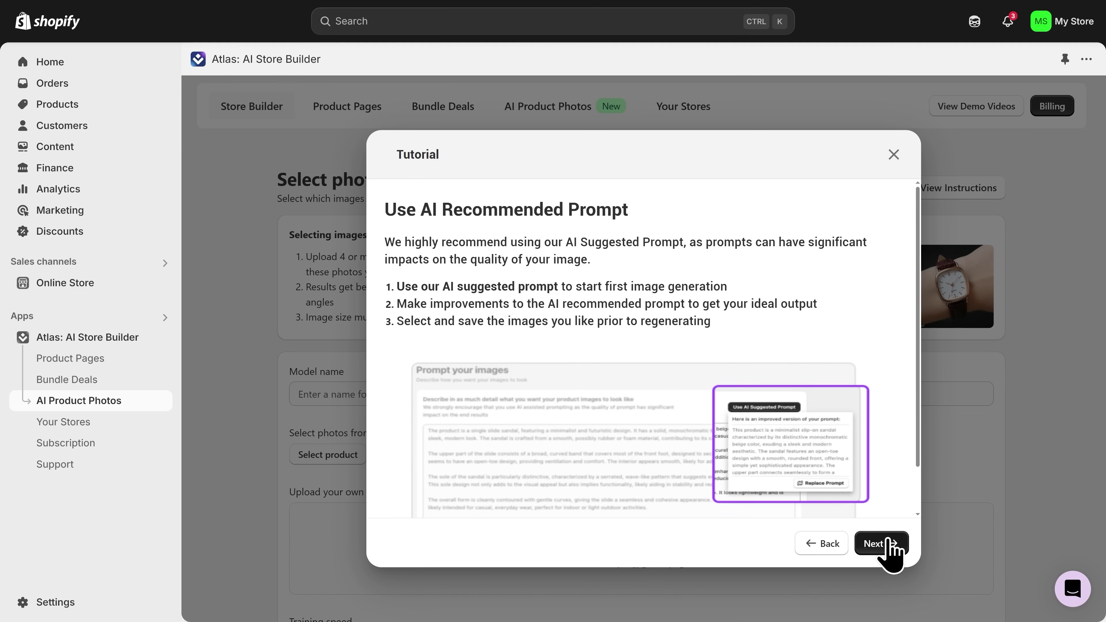
left_click(881, 547)
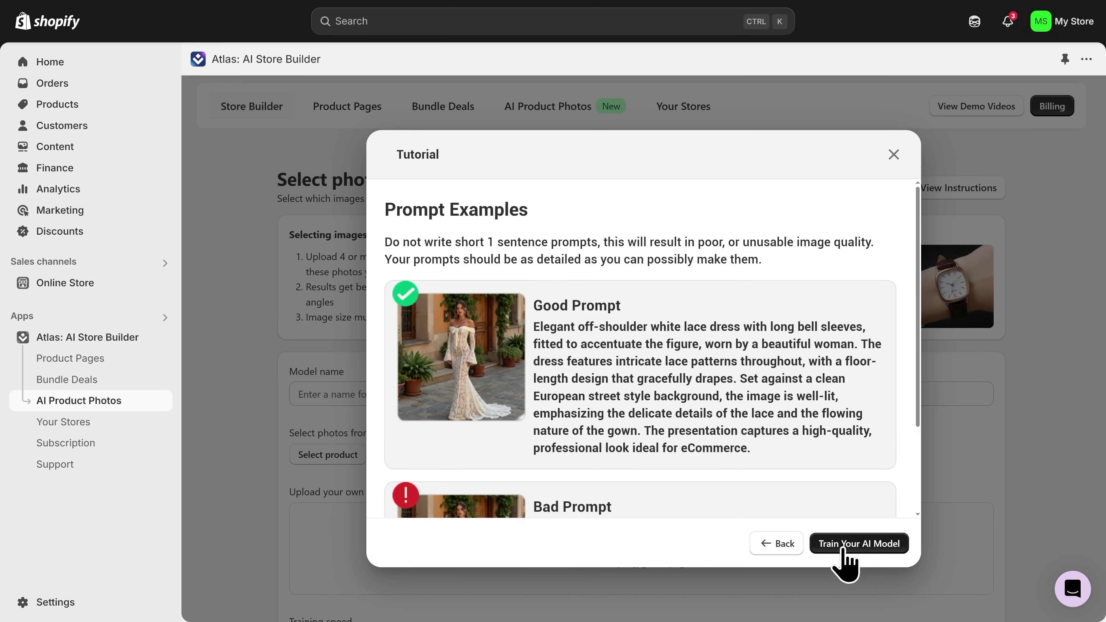
- Begin training setup, name the model 'Cloud Slides', and choose the Cozy EVA Slide Sandals product
left_click(858, 545)
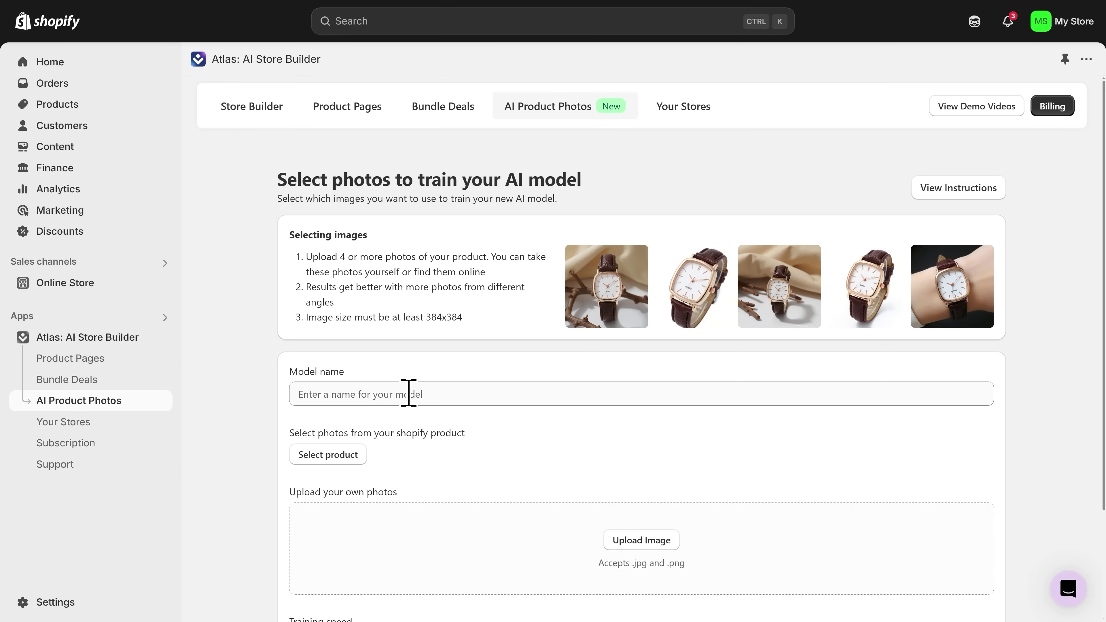
left_click(359, 396)
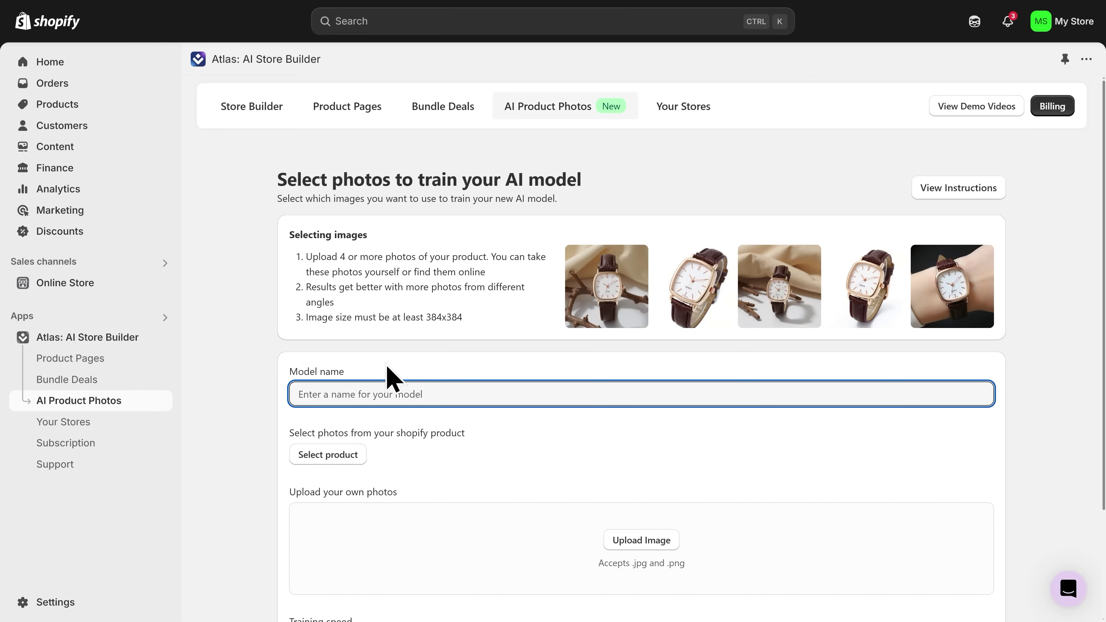
type("Cloud Slides")
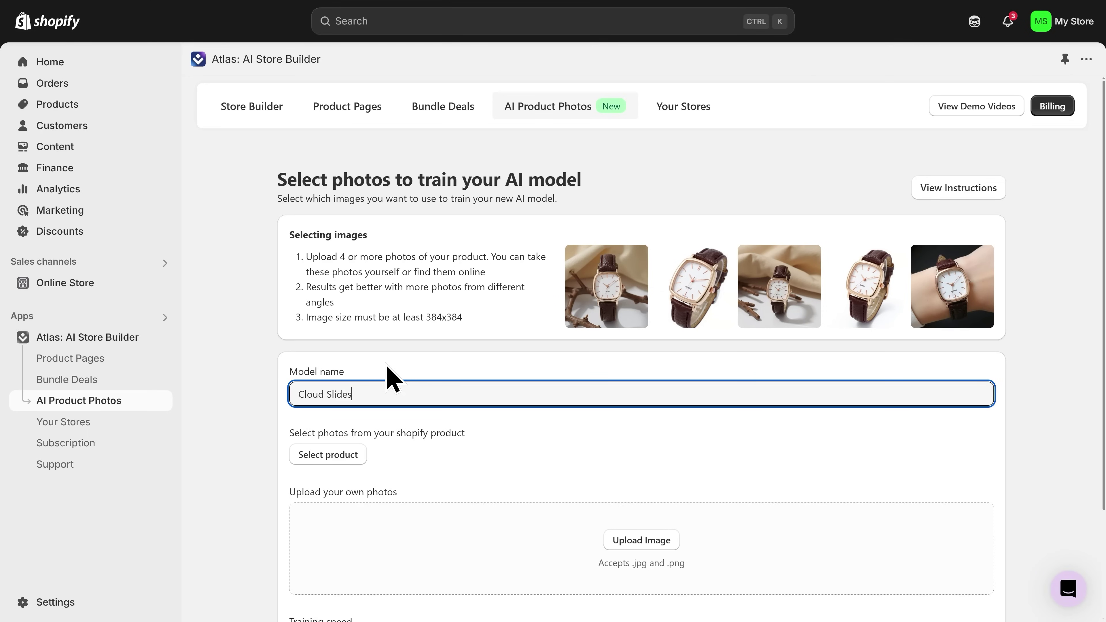
left_click(324, 455)
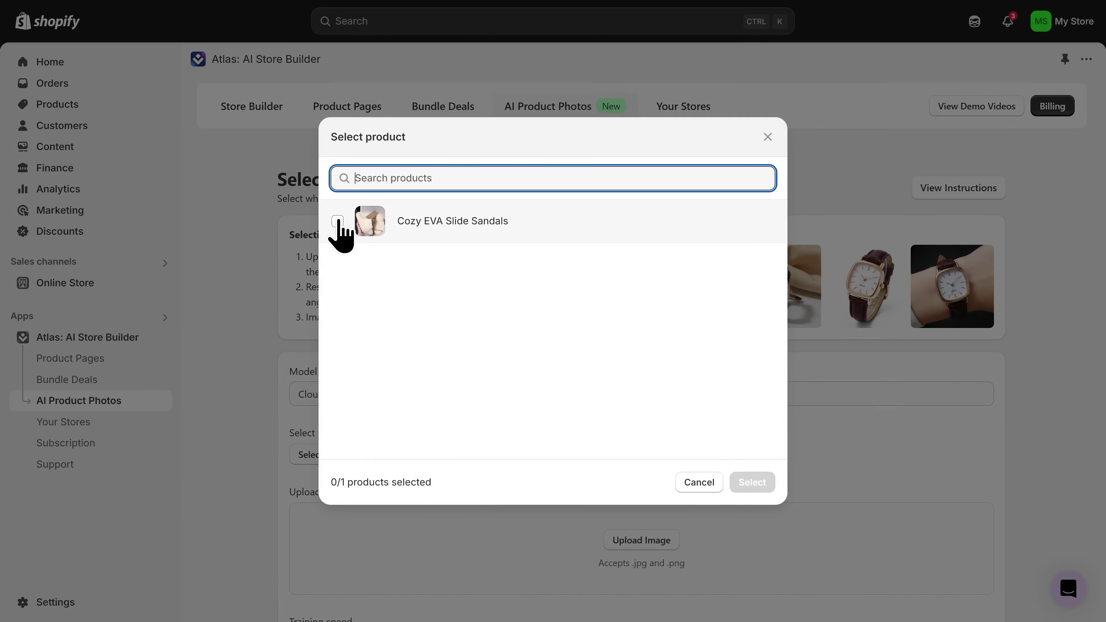
left_click(337, 222)
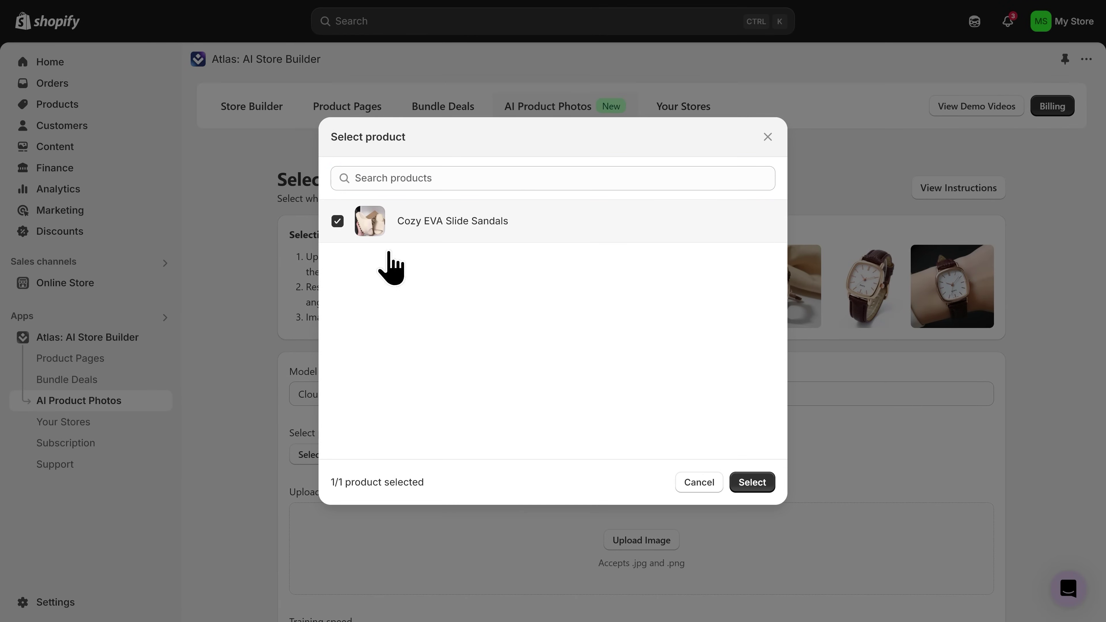
left_click(760, 487)
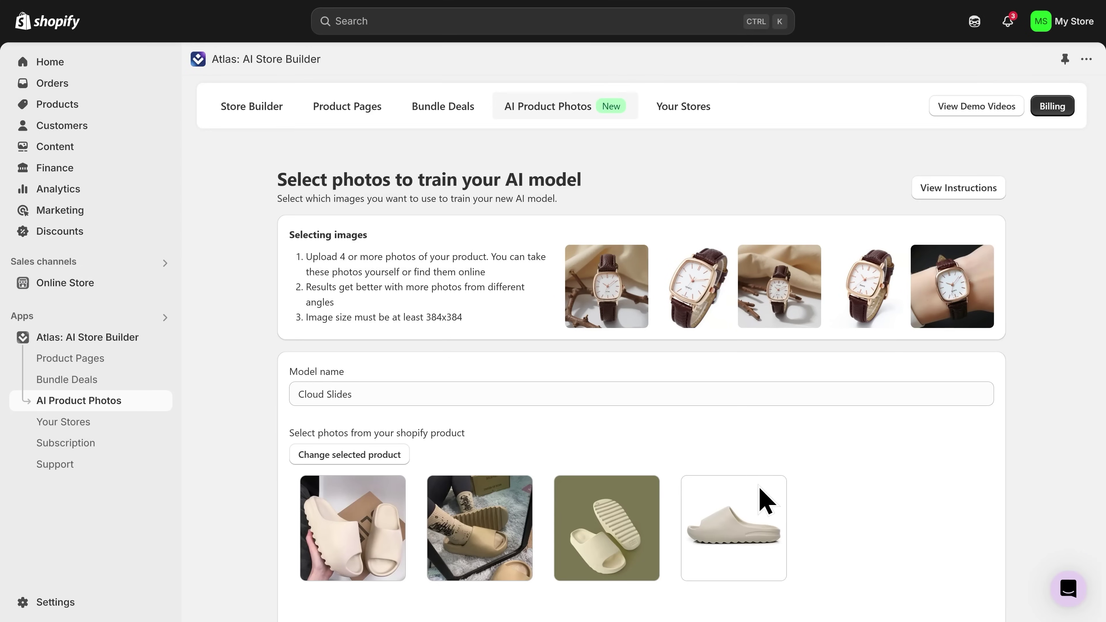
- Add all four Cozy EVA Slide Sandals photos to the training set
scroll(740, 475, "down", 2)
scroll(727, 461, "down", 3)
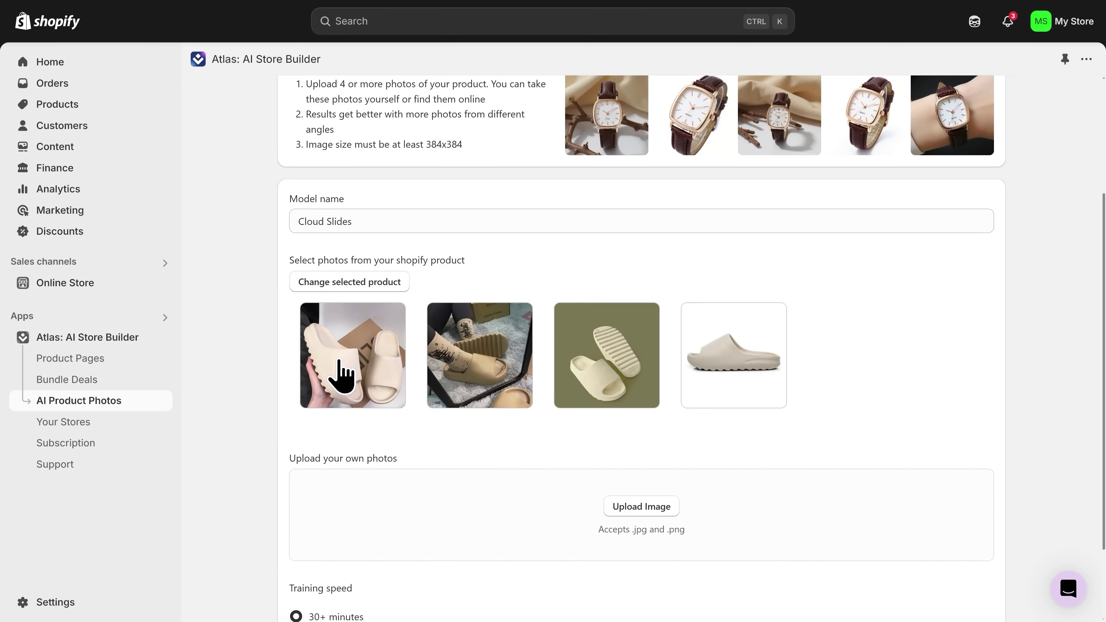
left_click(342, 376)
left_click(476, 378)
left_click(609, 377)
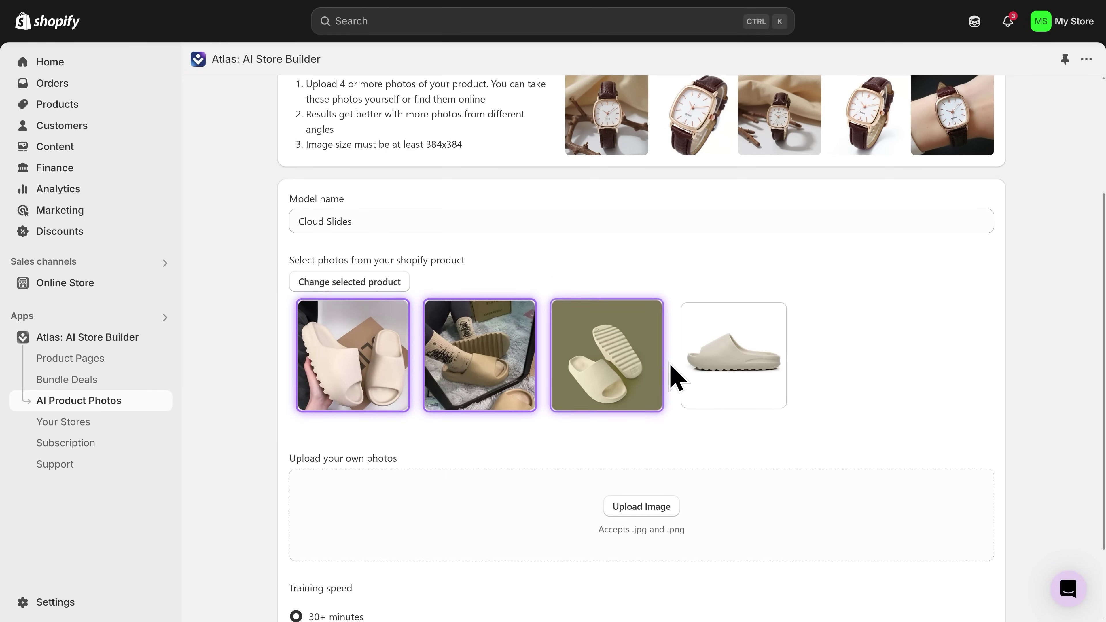
left_click(720, 373)
scroll(477, 421, "down", 3)
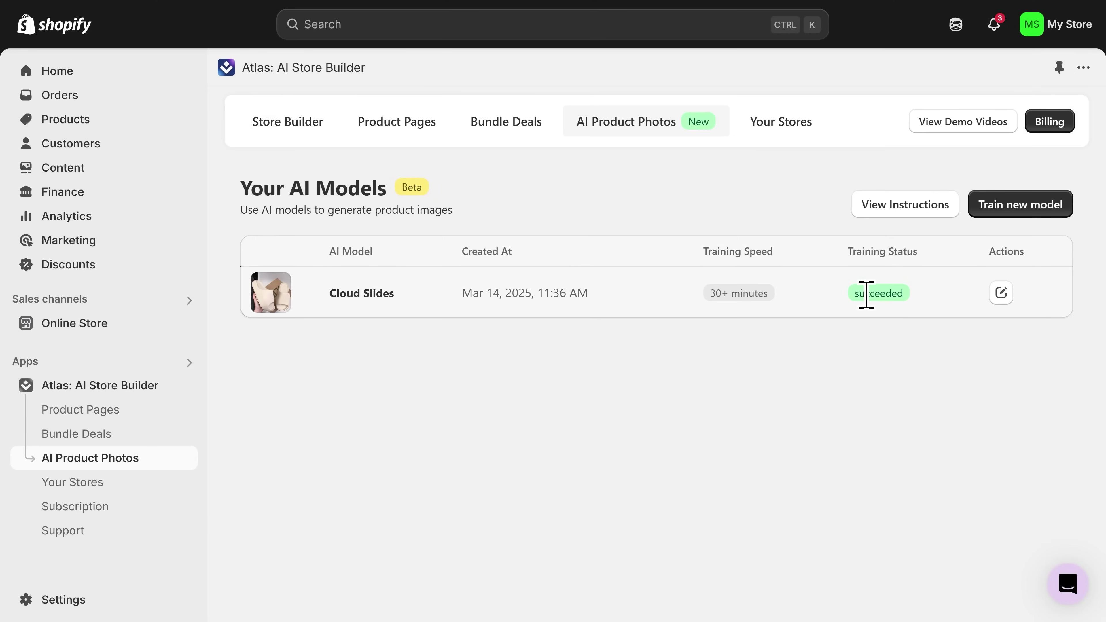
- Confirm the Cloud Slides model shows succeeded and go to its Prompt your images page
left_click_drag(854, 294, 914, 301)
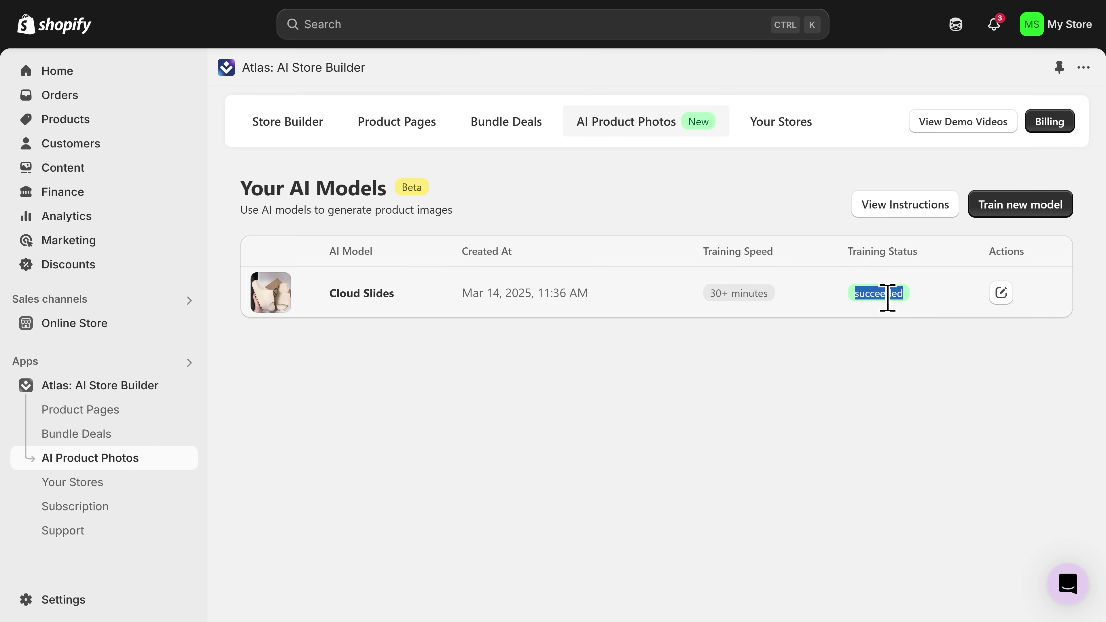
left_click(912, 309)
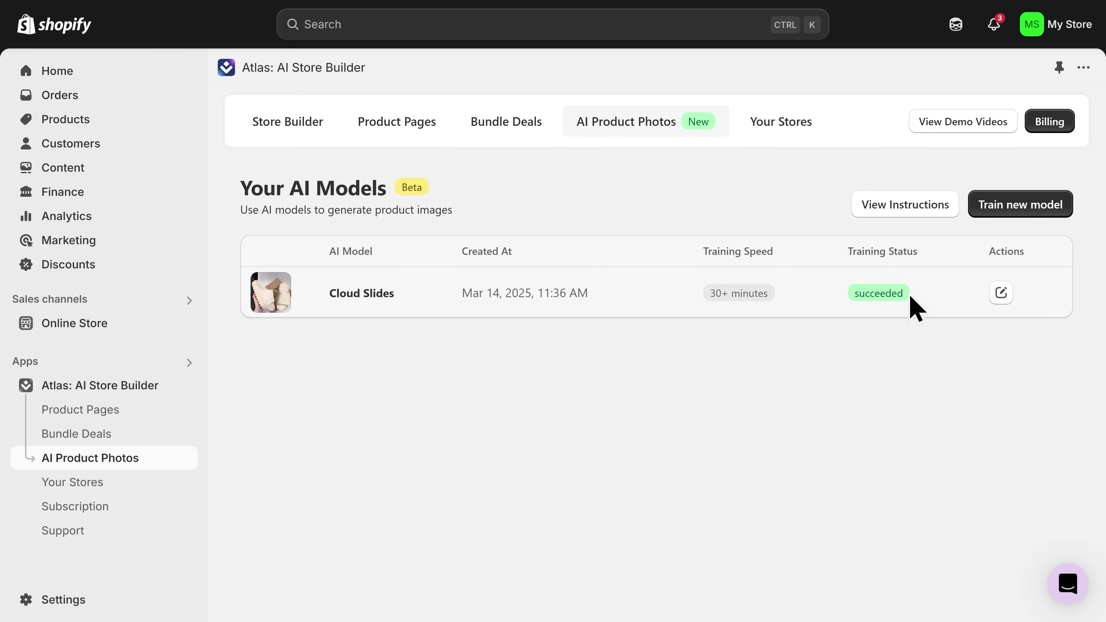
left_click(1001, 298)
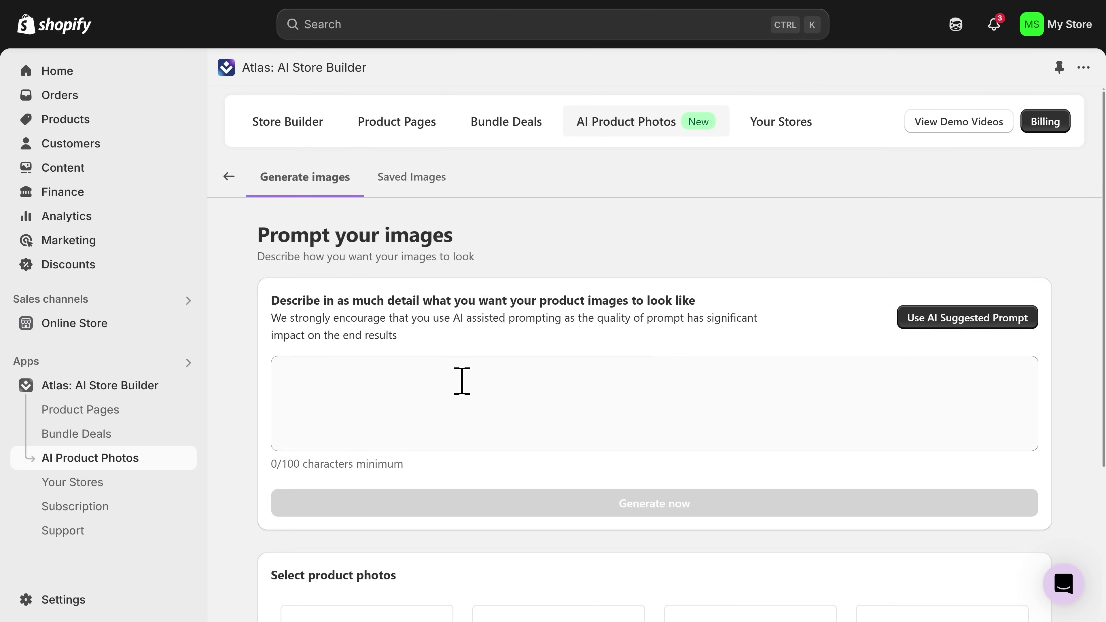
- Insert the 925-character AI-suggested slide description as the prompt and request generation, reaching the 4-credit approval
left_click(318, 377)
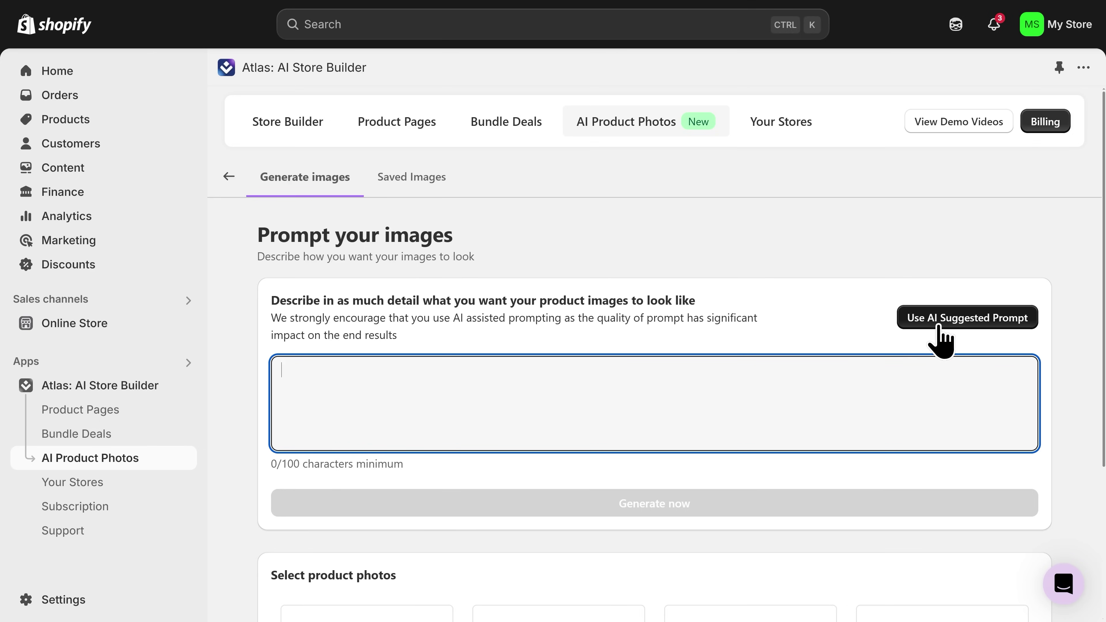
left_click(966, 325)
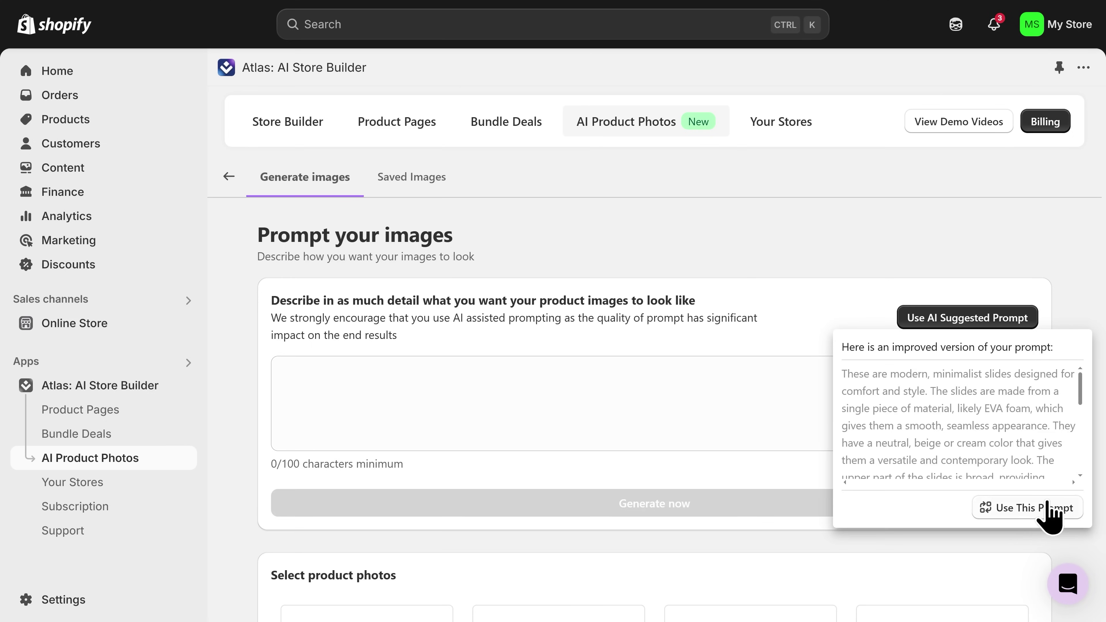
left_click(1015, 510)
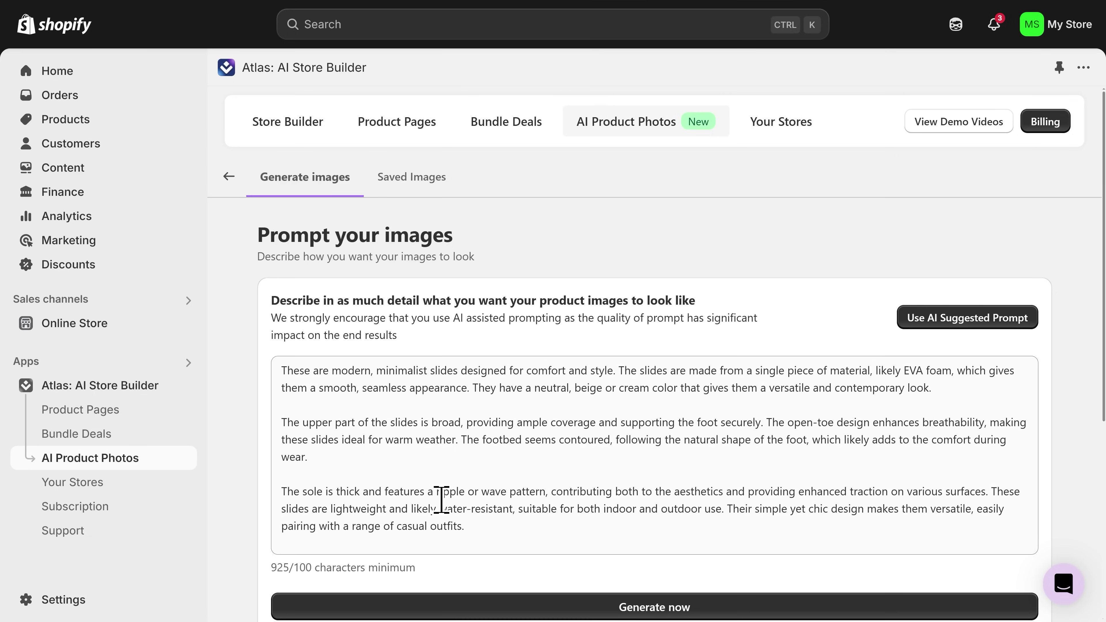
left_click_drag(281, 493, 744, 493)
left_click(745, 491)
scroll(746, 492, "down", 4)
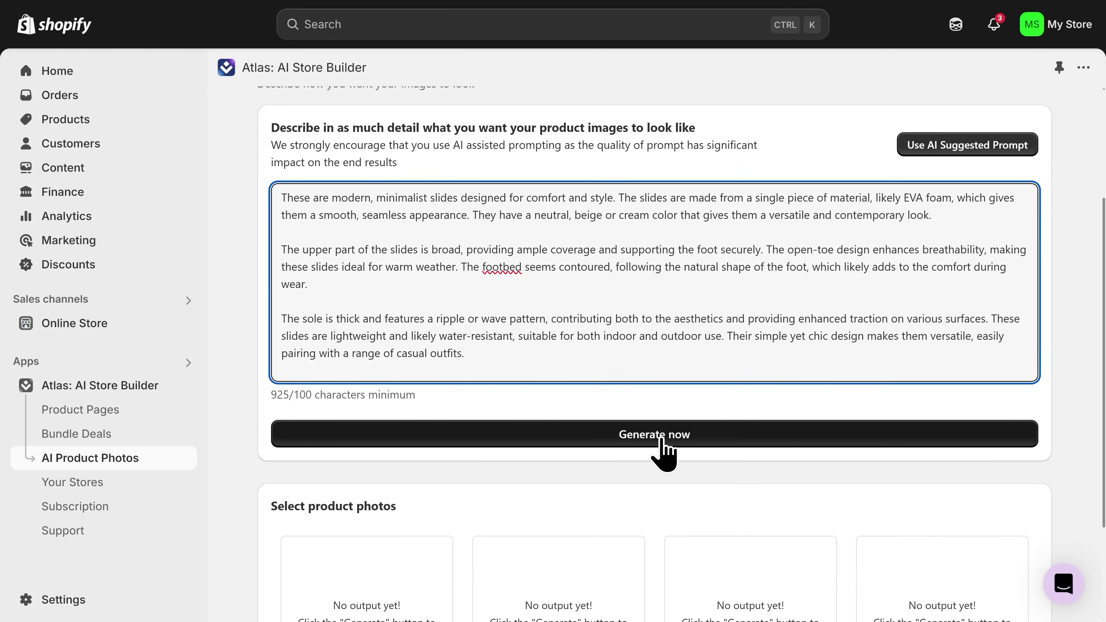
left_click(662, 453)
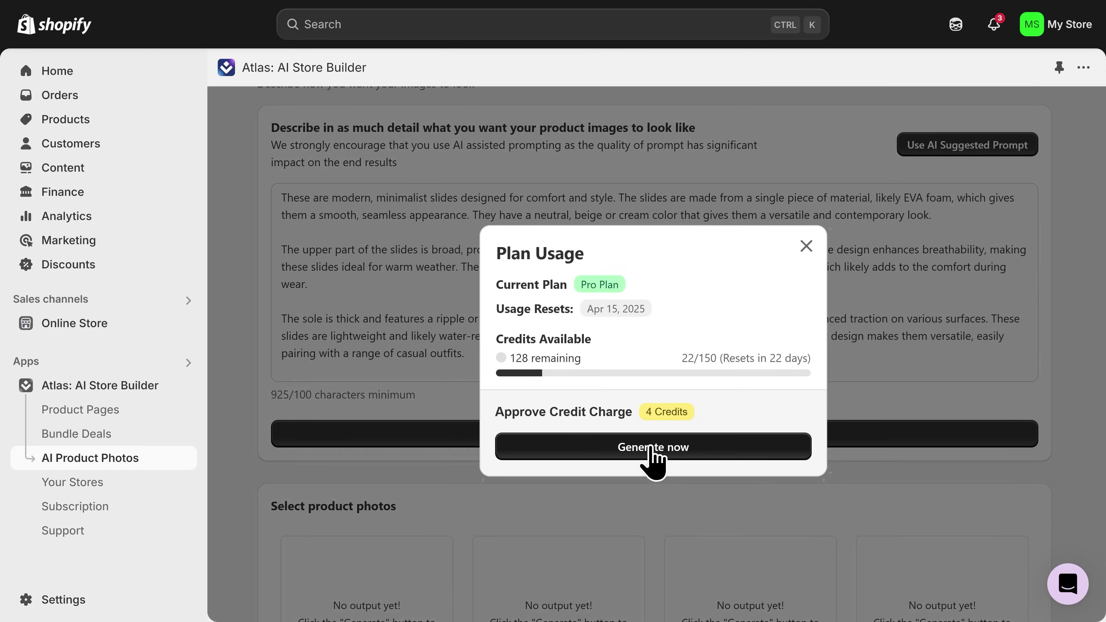
- Approve the 4-credit generation and save the first and third of the four sandal photos
left_click(661, 449)
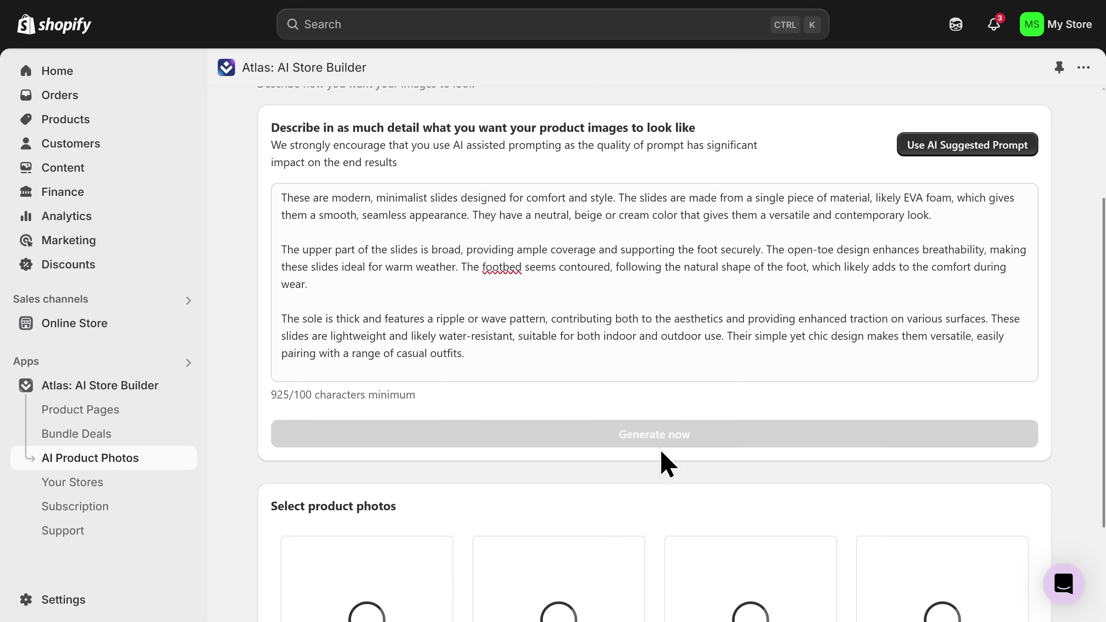
scroll(662, 461, "down", 3)
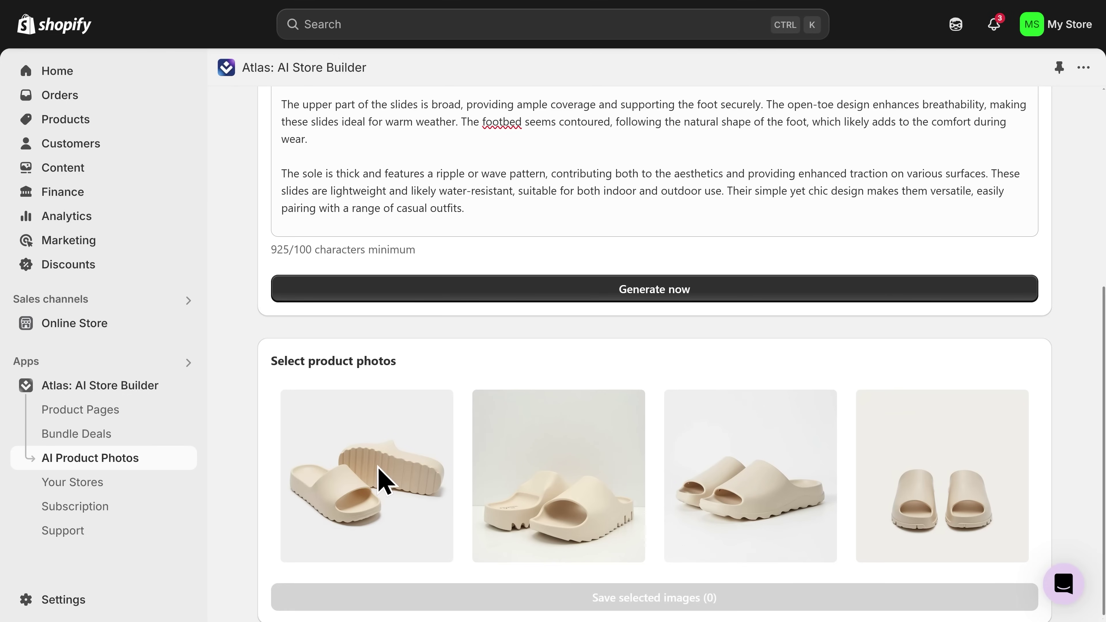
left_click(383, 480)
left_click(747, 512)
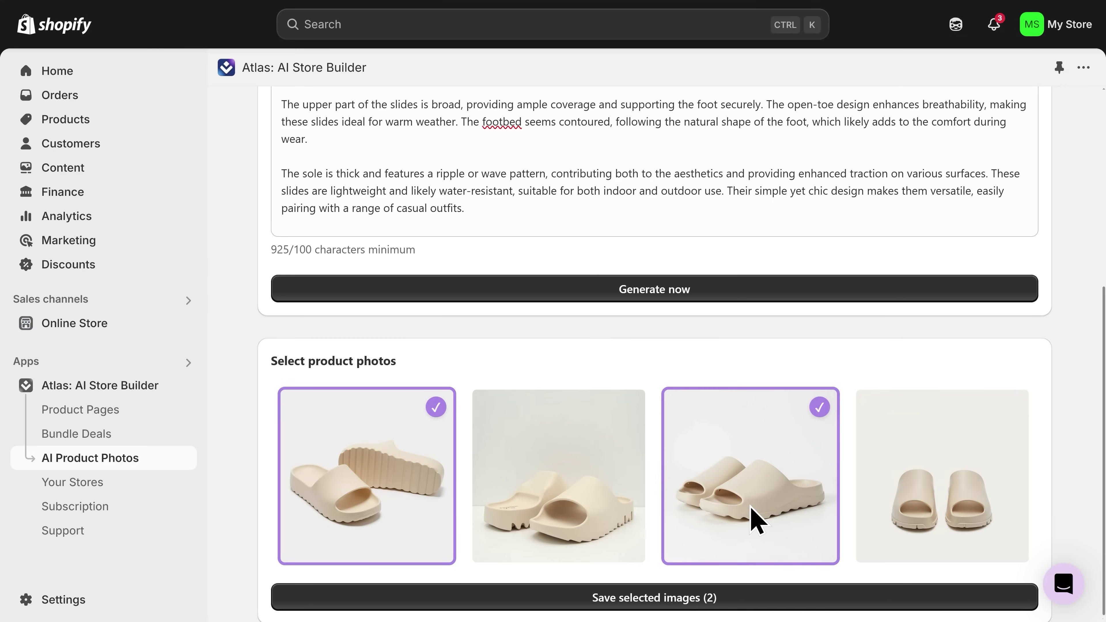
left_click(666, 601)
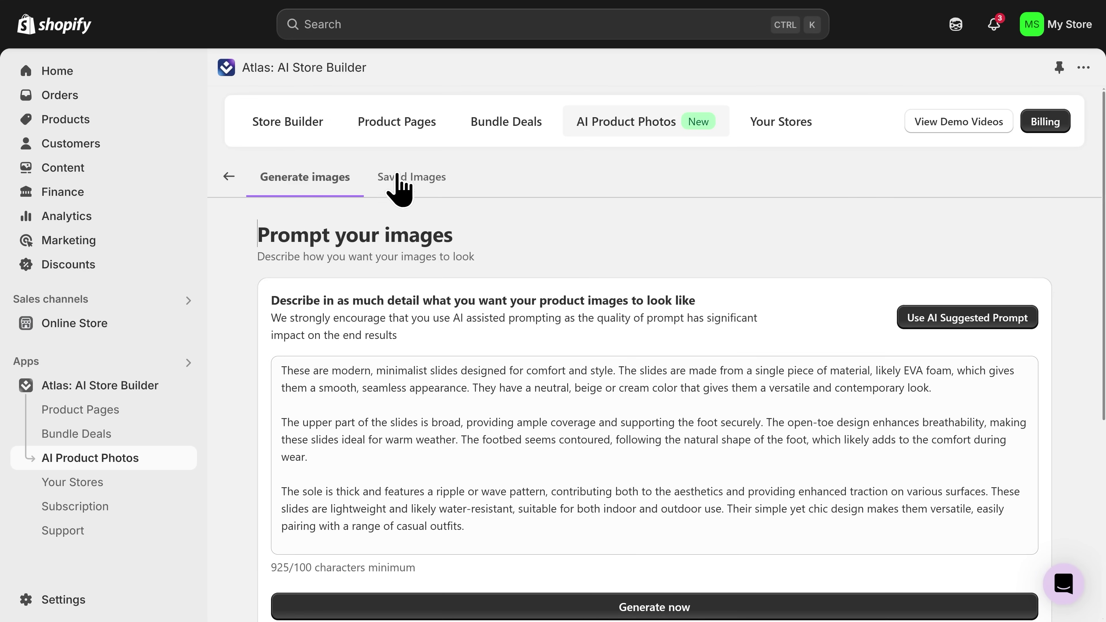
- Download the first two photos from Saved Images, then go to the Products list
left_click(404, 181)
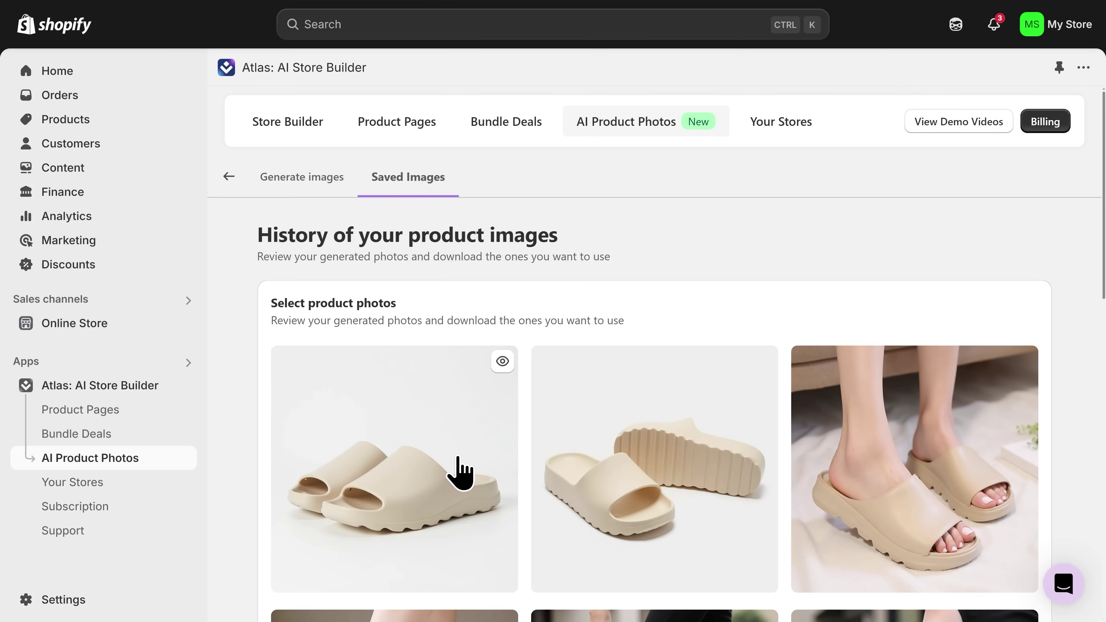
left_click(460, 471)
left_click(629, 465)
scroll(630, 453, "down", 3)
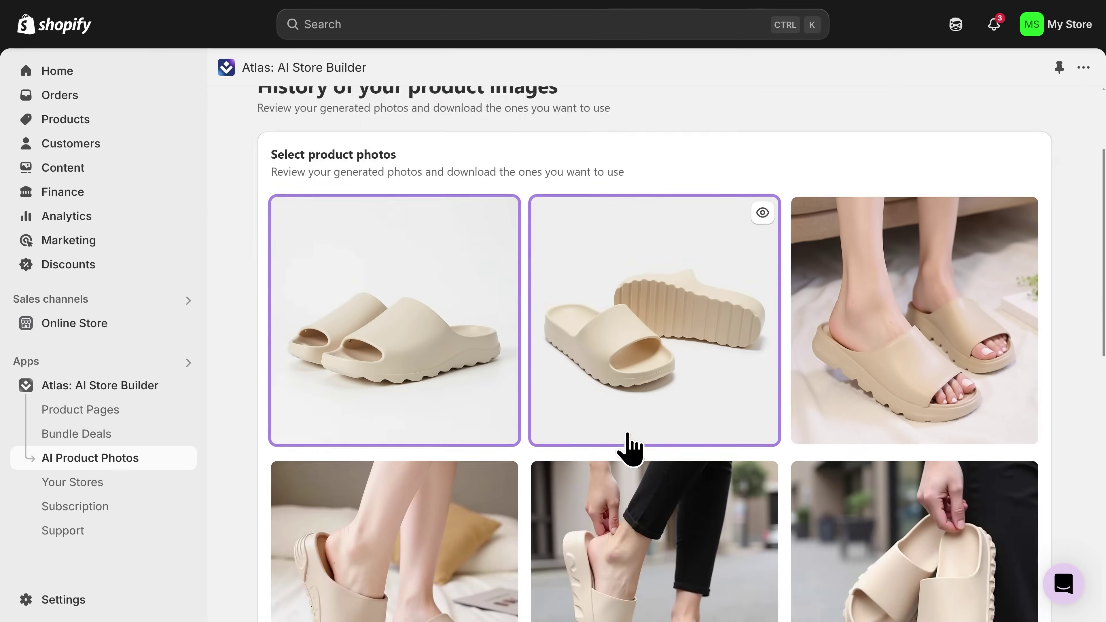
scroll(632, 436, "down", 15)
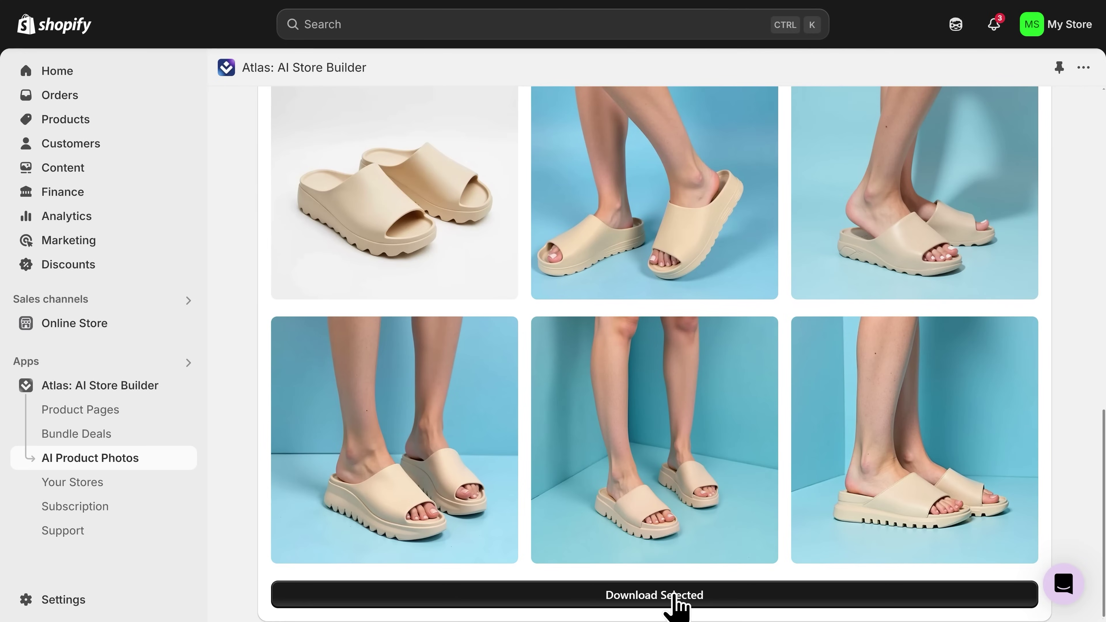
left_click(666, 595)
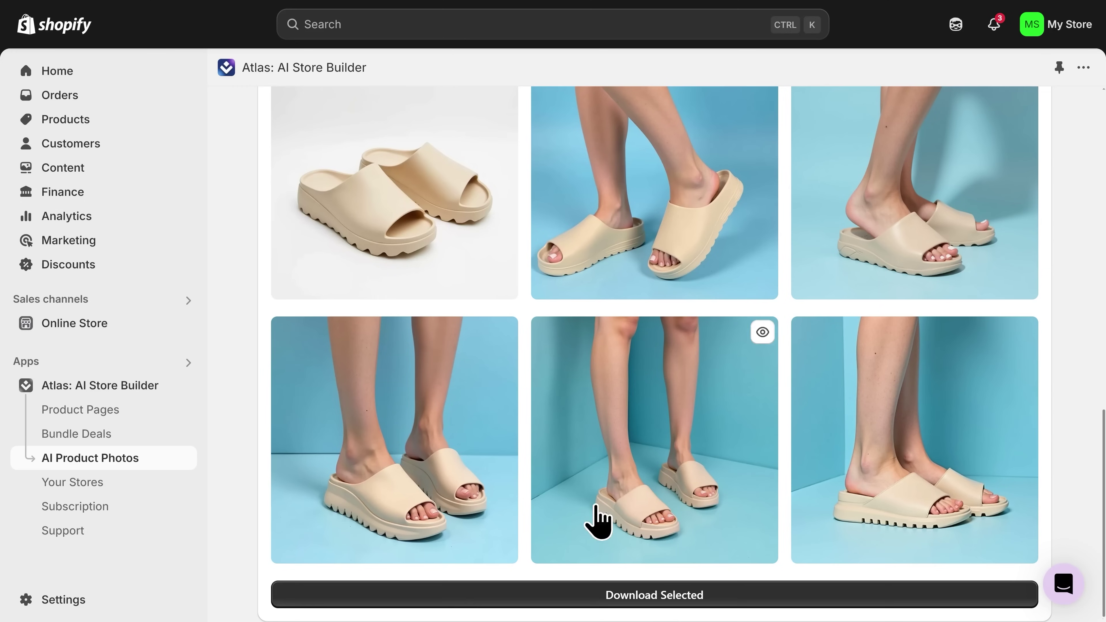
left_click(79, 131)
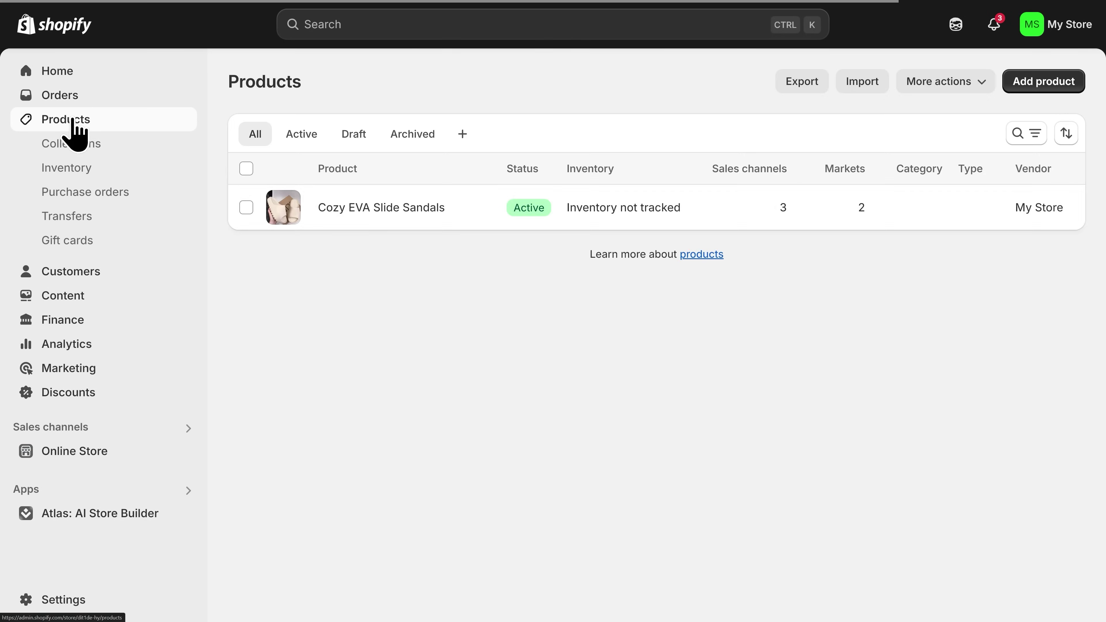
- Upload image_762 and image_763 from Downloads to the Cozy EVA Slide Sandals product's media
left_click(389, 211)
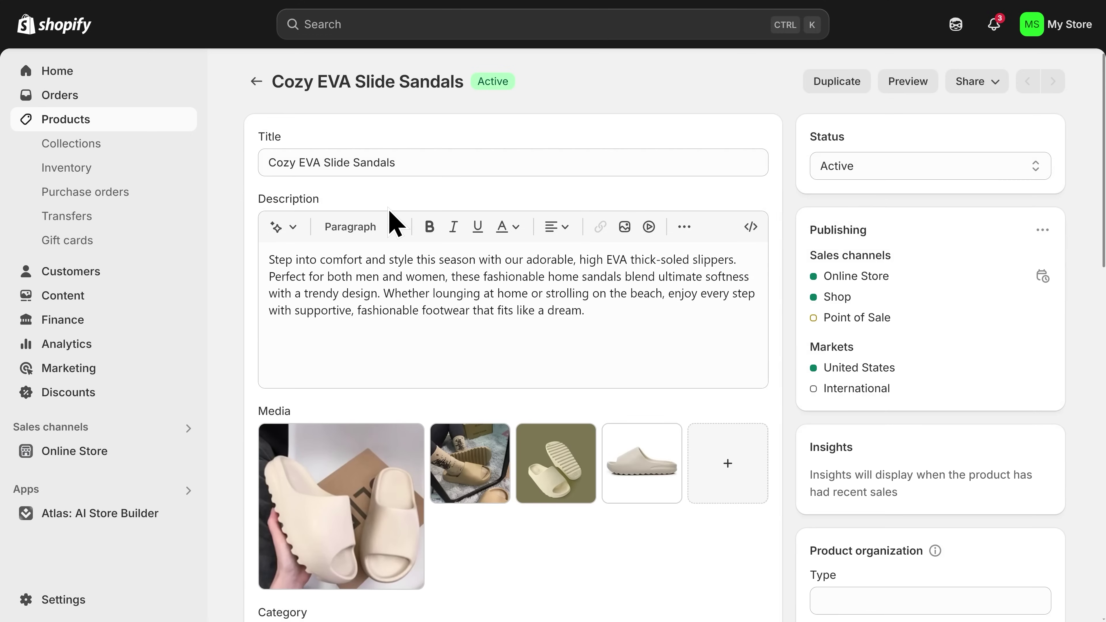
scroll(439, 292, "down", 3)
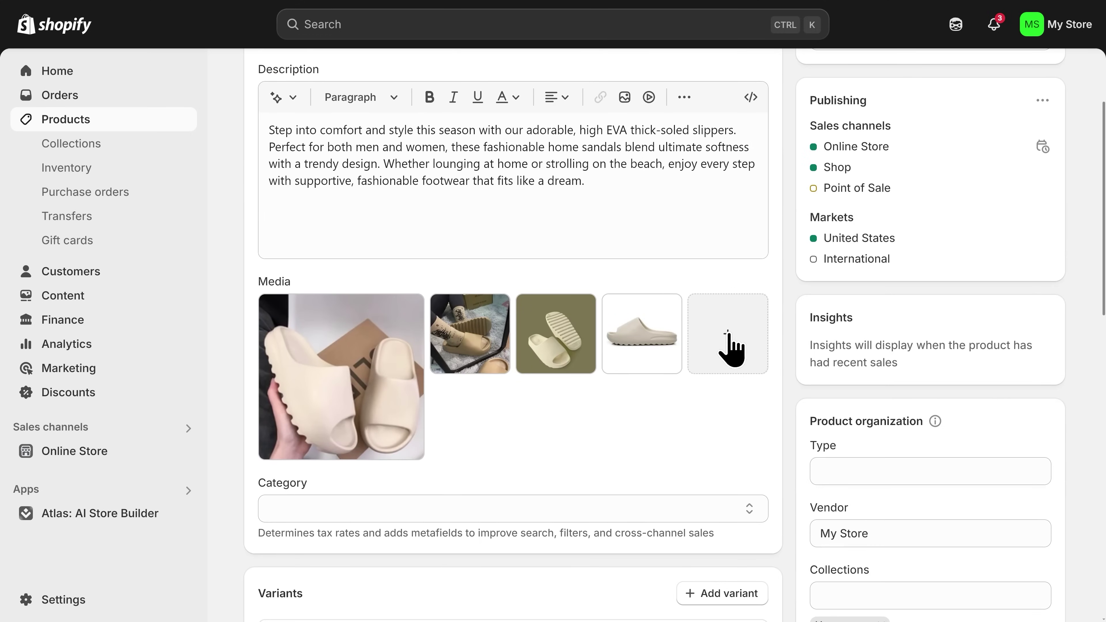
left_click(725, 338)
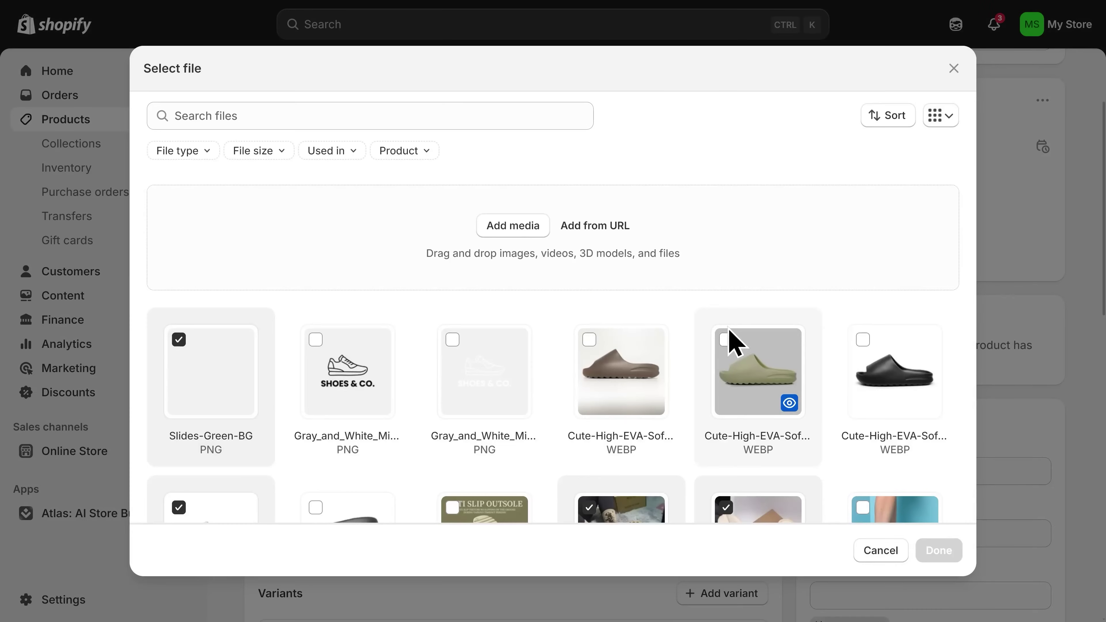
left_click(514, 227)
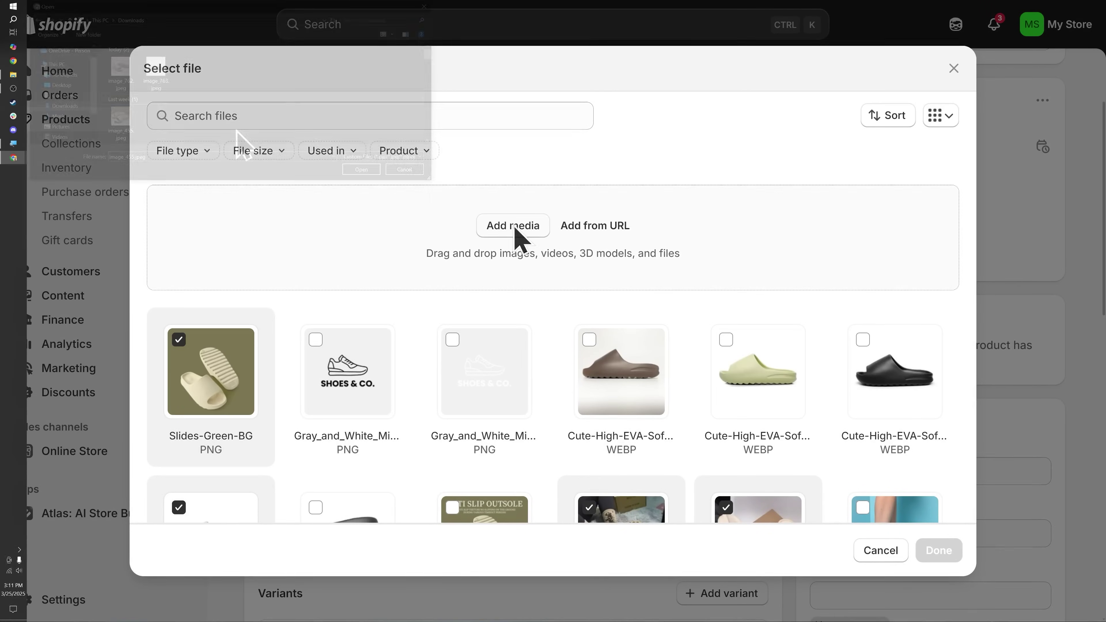
left_click(155, 74)
left_click(123, 72, "ctrl")
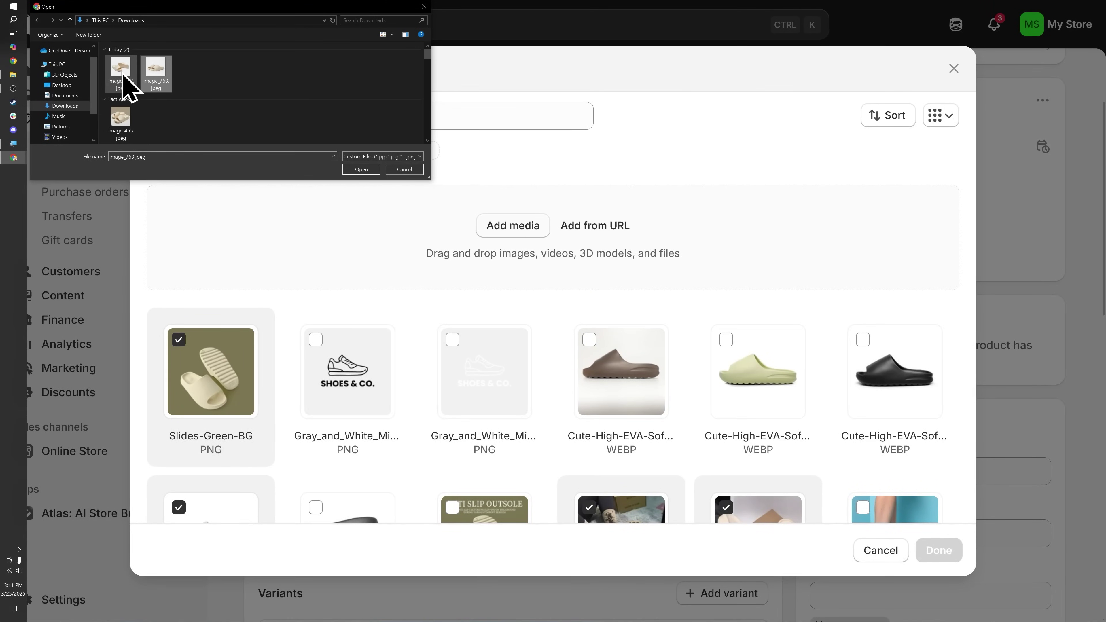
left_click(369, 174)
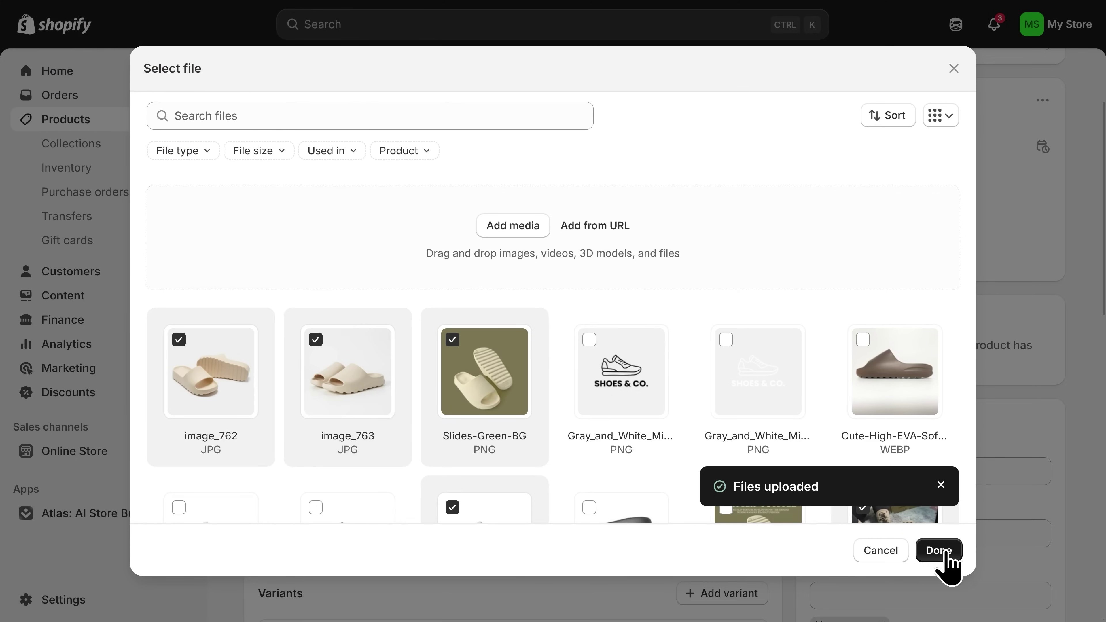
left_click(940, 551)
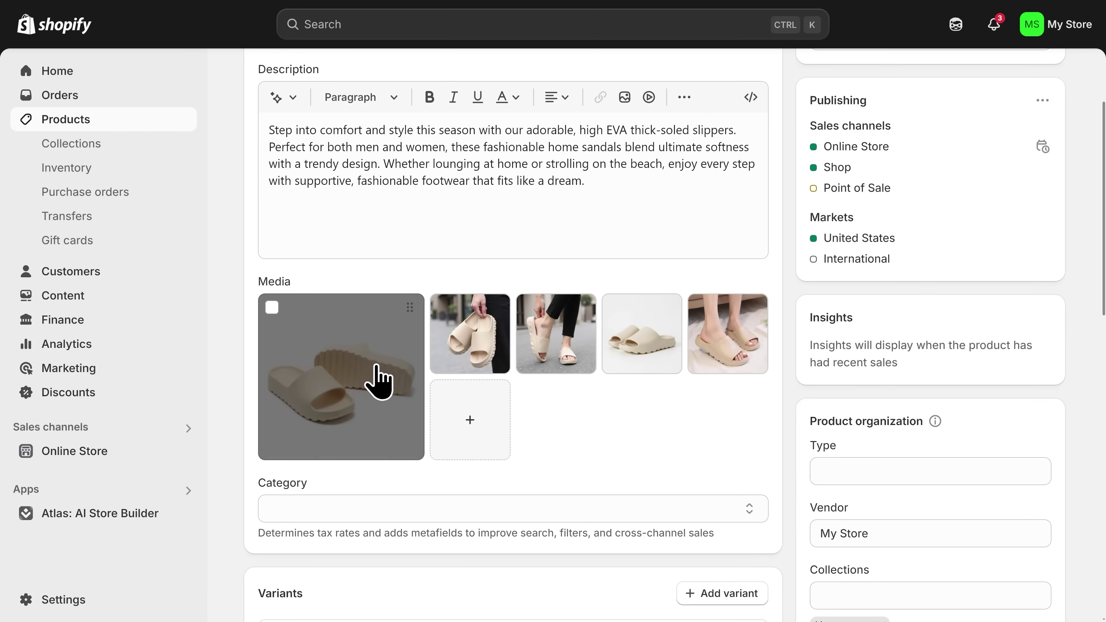
- Go through Online Store to the Atlas: AI Store Builder Bundle Deals dashboard
left_click(107, 454)
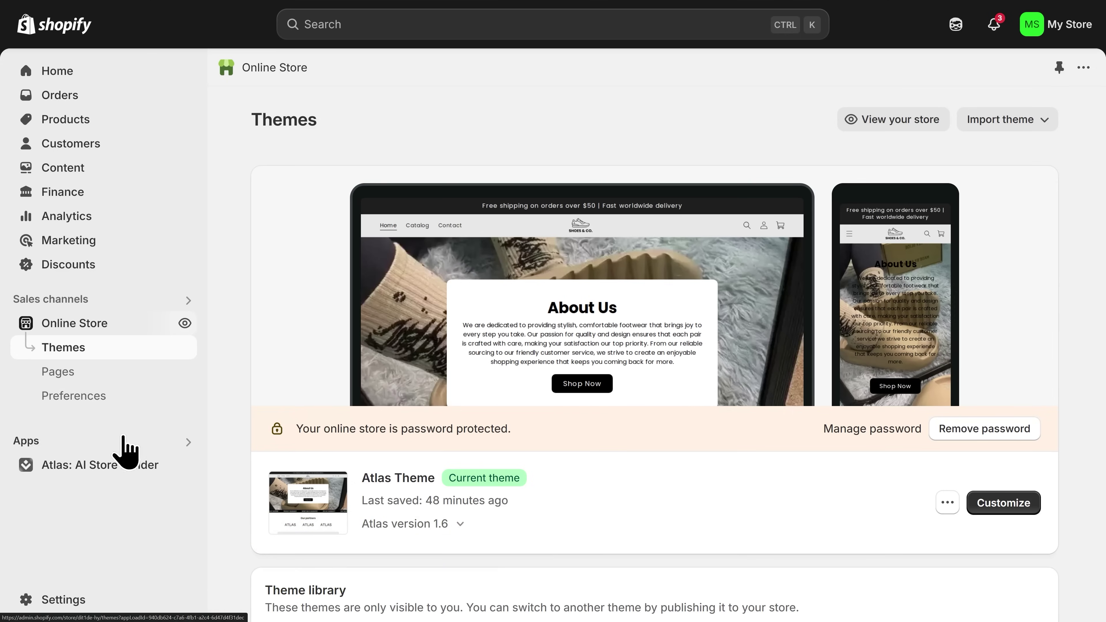
left_click(81, 473)
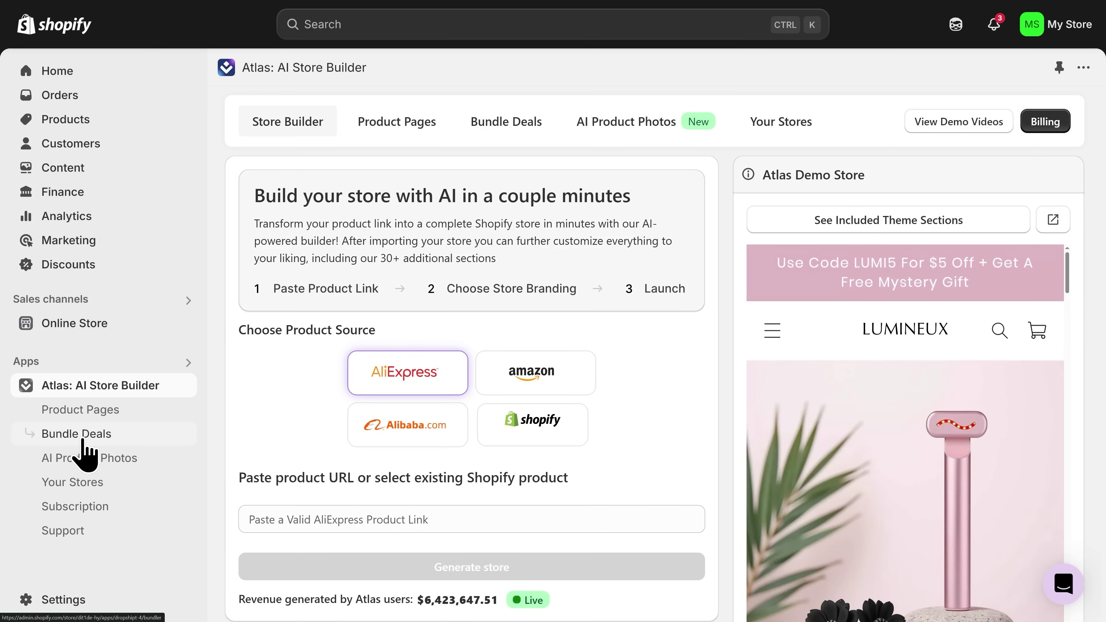
left_click(85, 436)
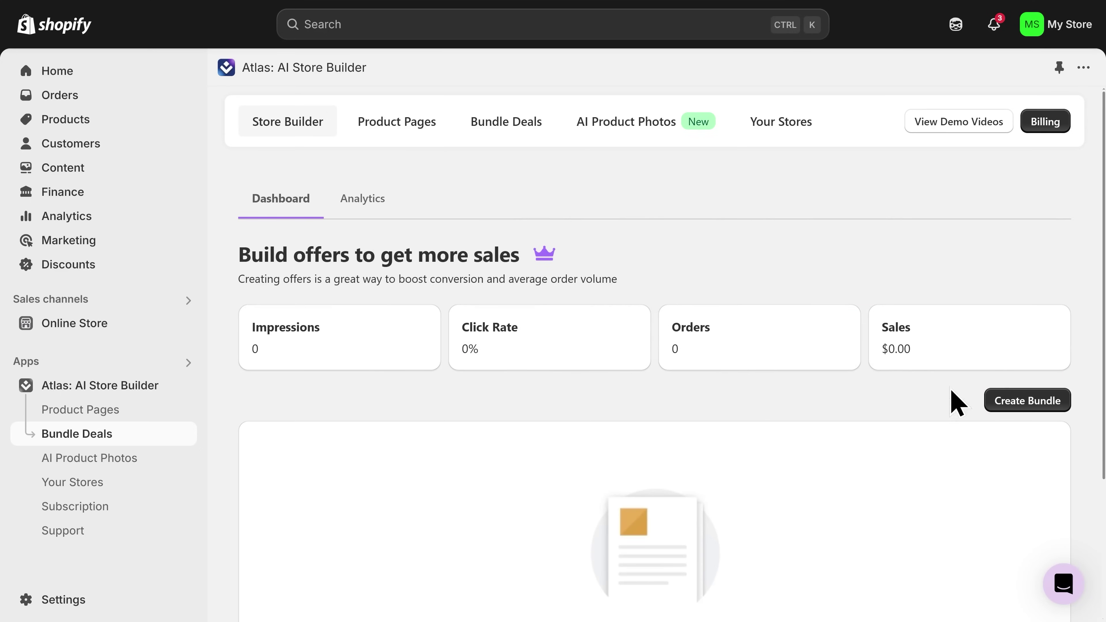
- Create a bundle named Cloud Slides titled 'Bundle' and review its Buy 1/2/3 tier settings
left_click(1025, 404)
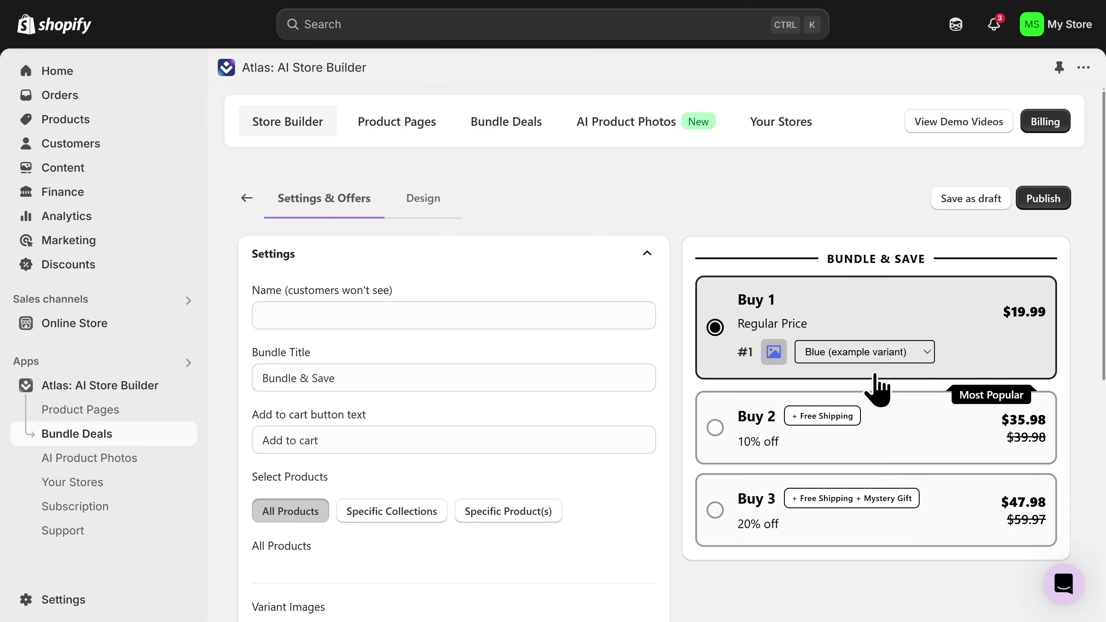
left_click(360, 321)
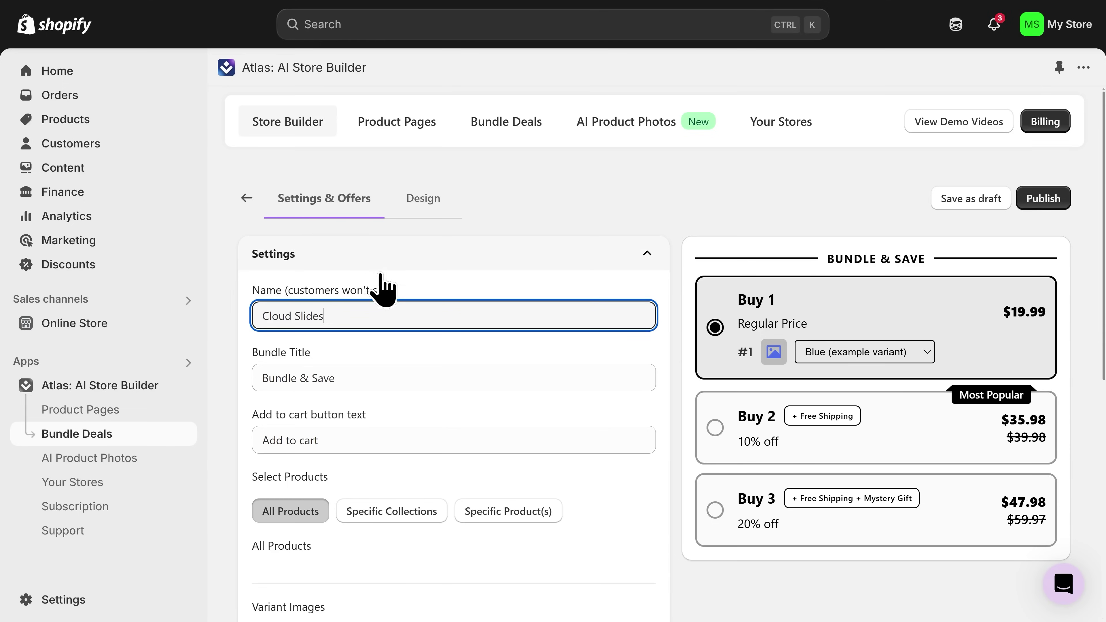
left_click(360, 377)
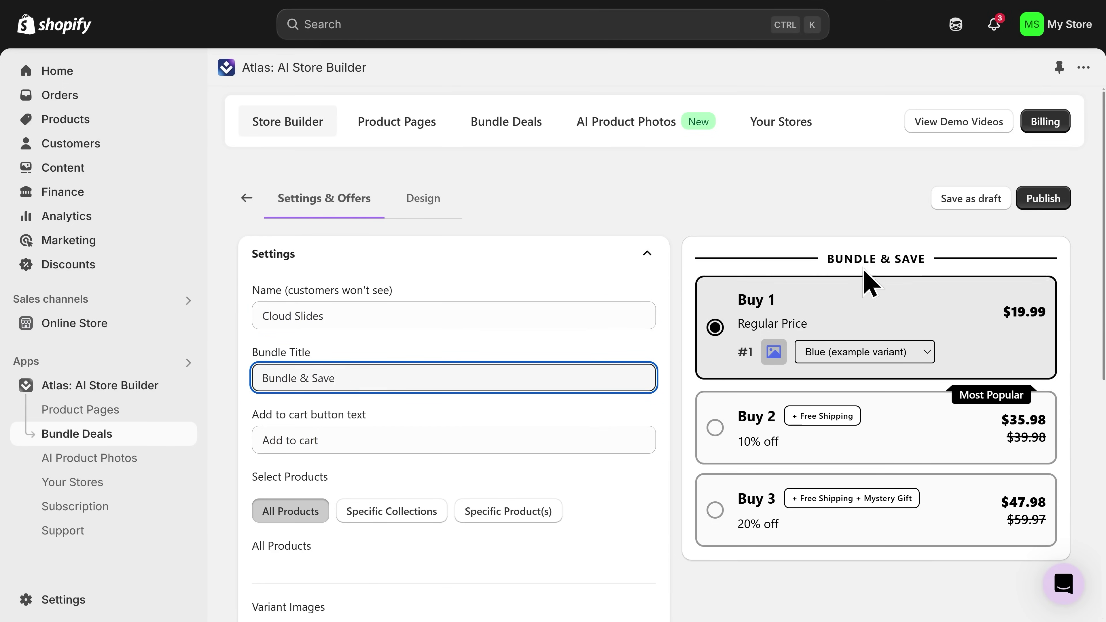
key("BackSpace")
key("BackSpace")
key("BackSpace")
key("BackSpace")
key("BackSpace")
key("BackSpace")
key("BackSpace")
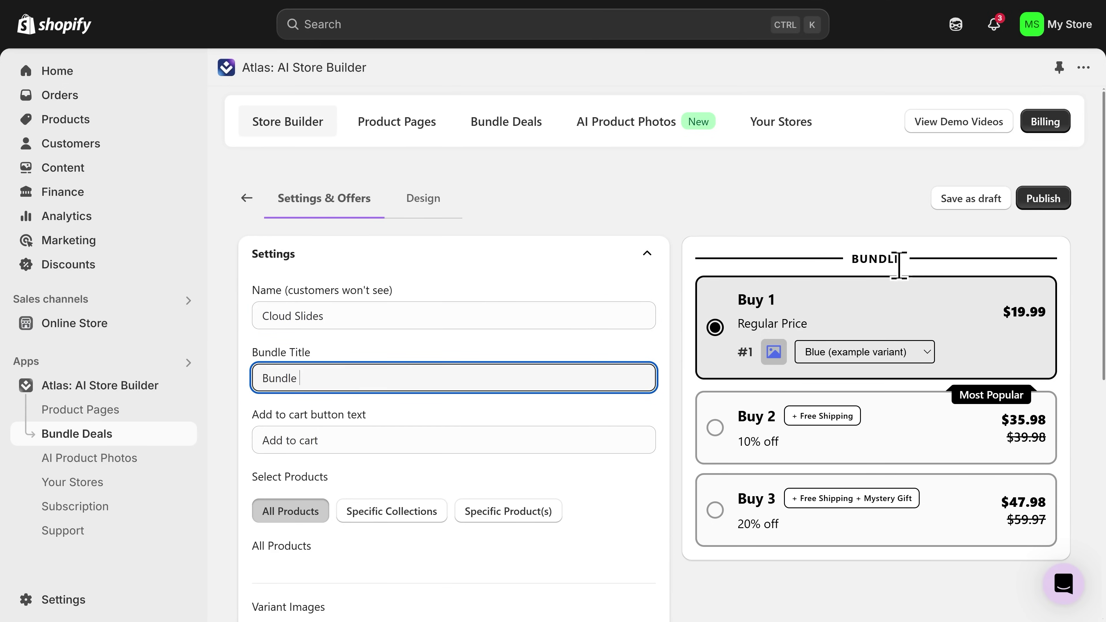
left_click(390, 444)
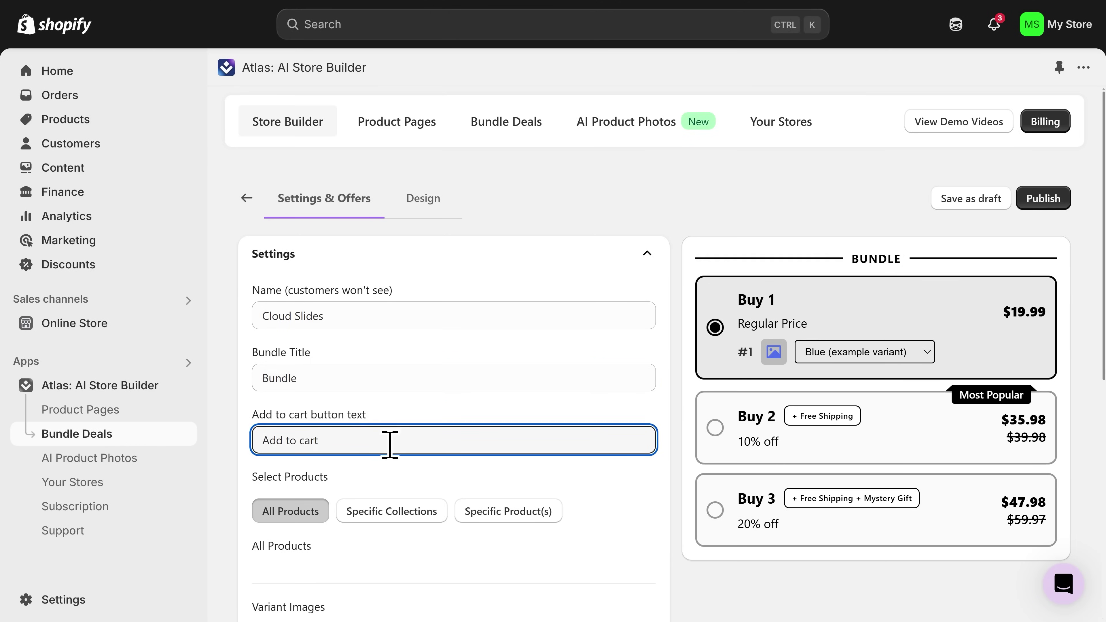
scroll(358, 414, "down", 3)
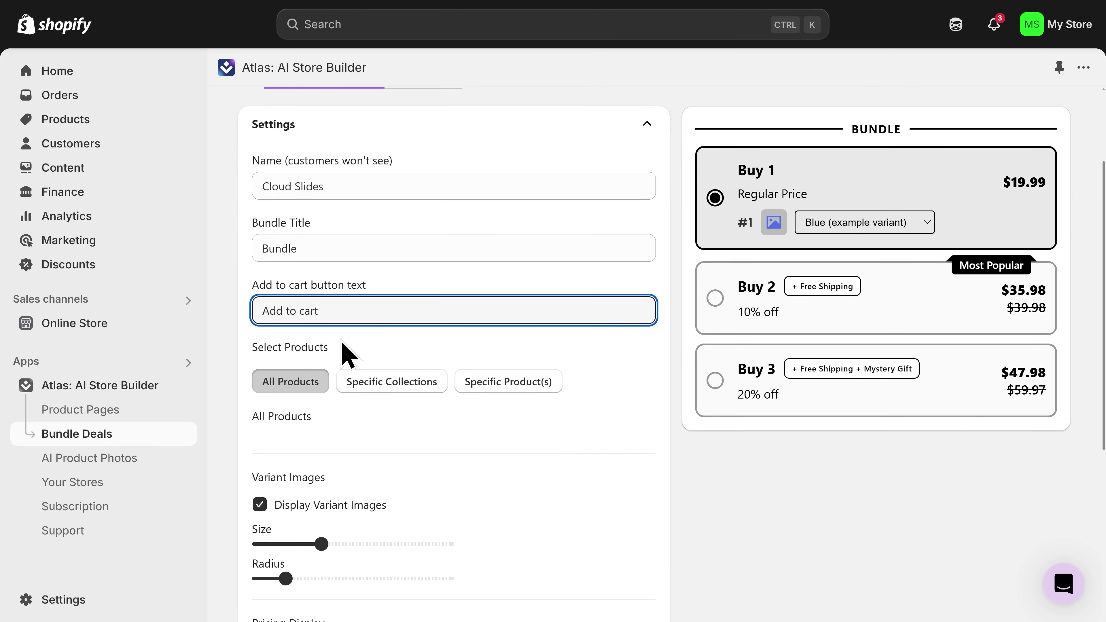
scroll(305, 351, "down", 1)
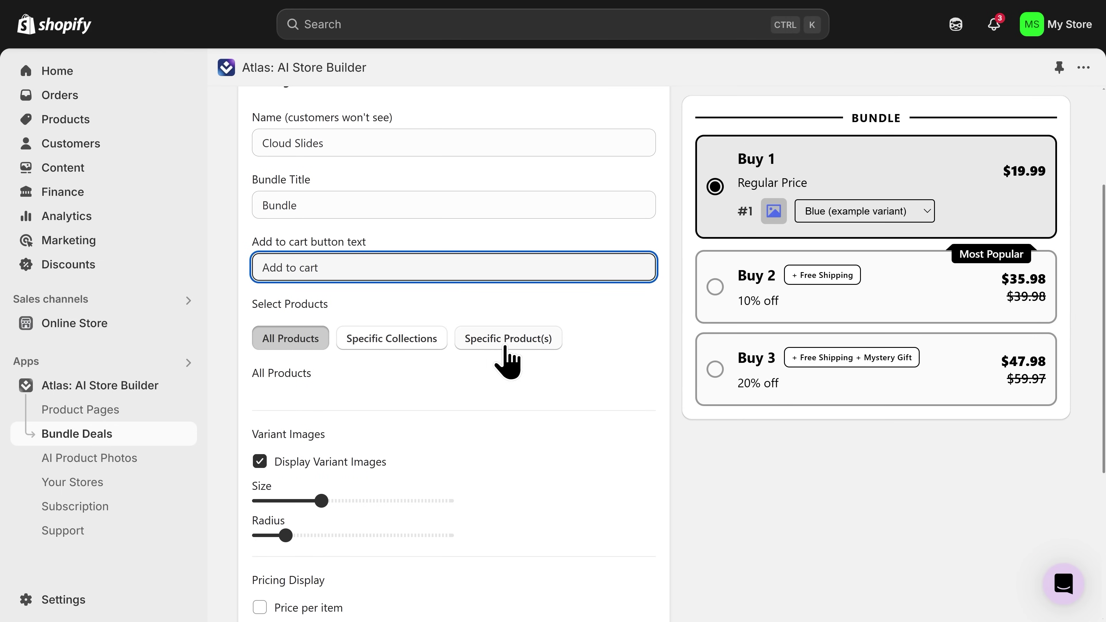
scroll(505, 369, "down", 2)
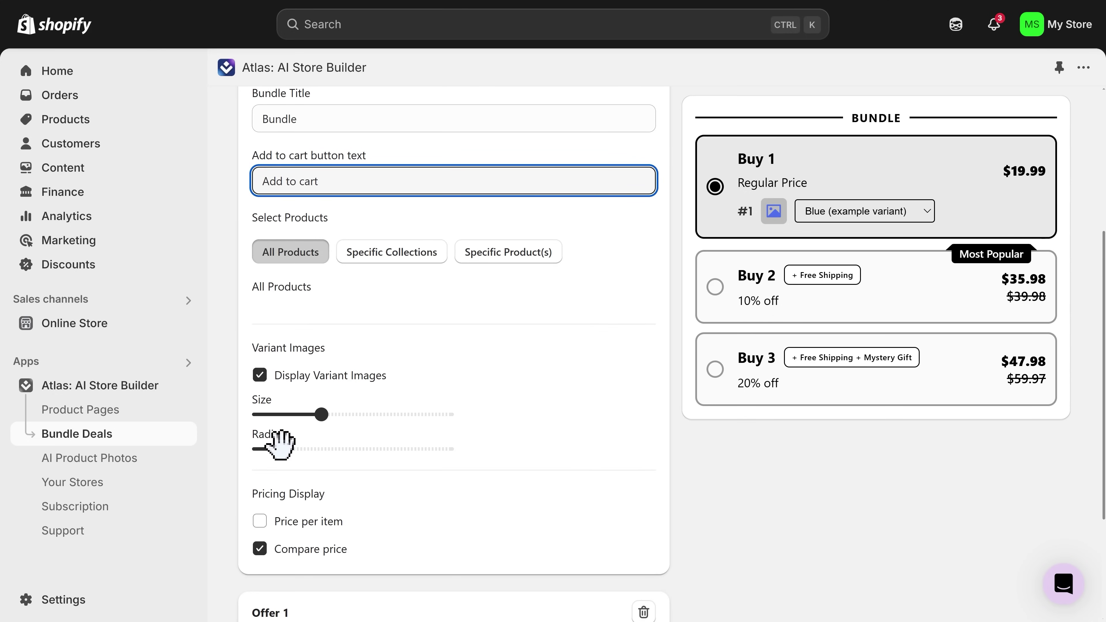
left_click_drag(279, 449, 286, 450)
scroll(414, 471, "down", 4)
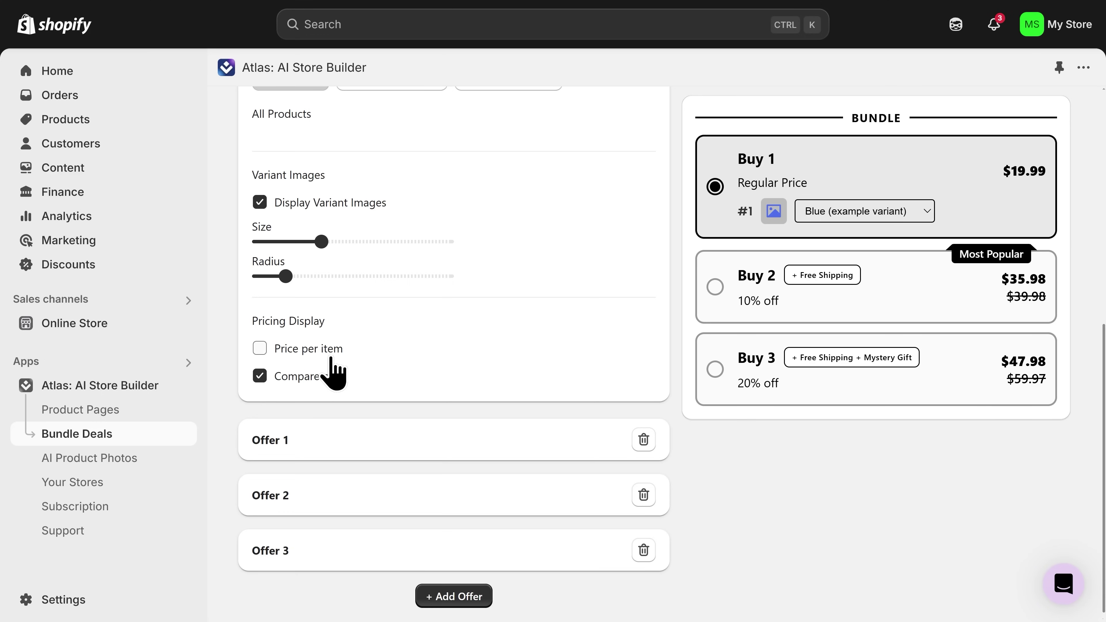
scroll(314, 396, "down", 1)
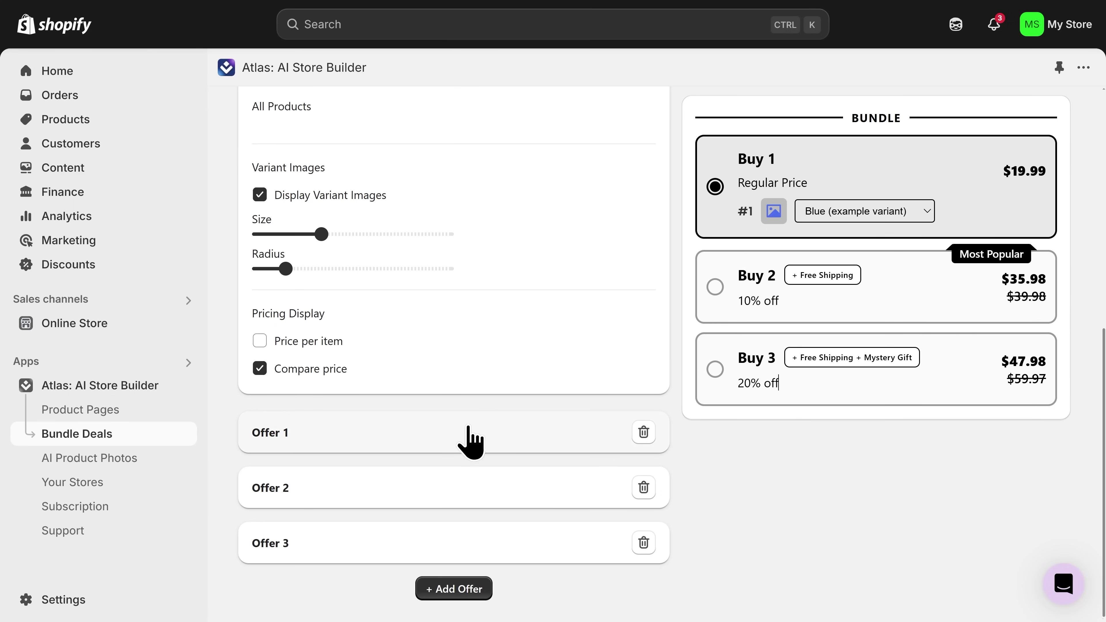
left_click(294, 434)
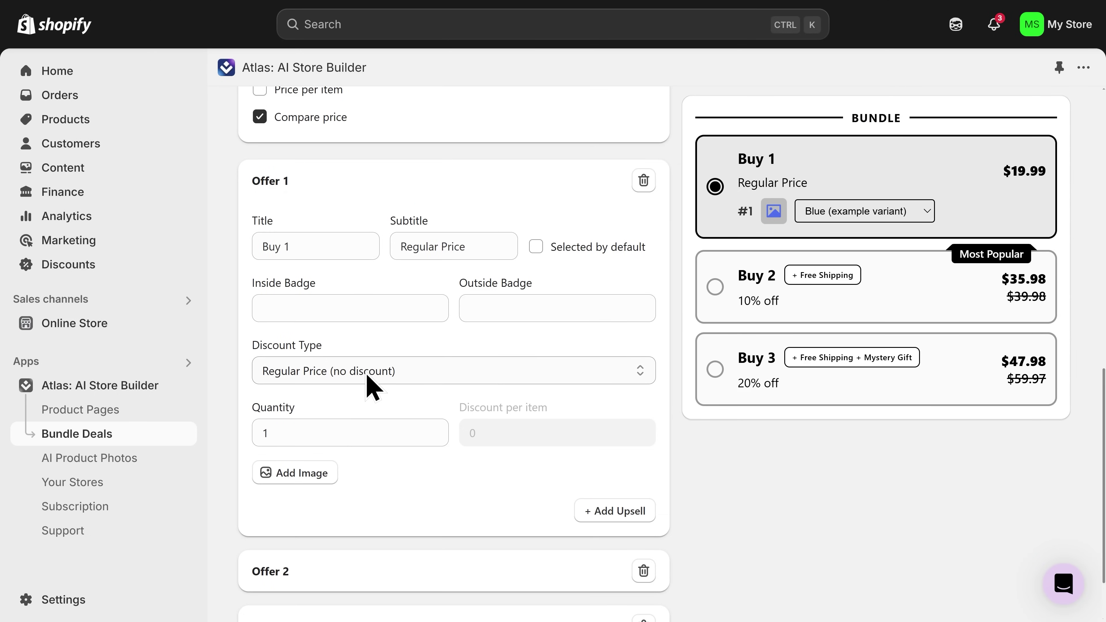
left_click(368, 384)
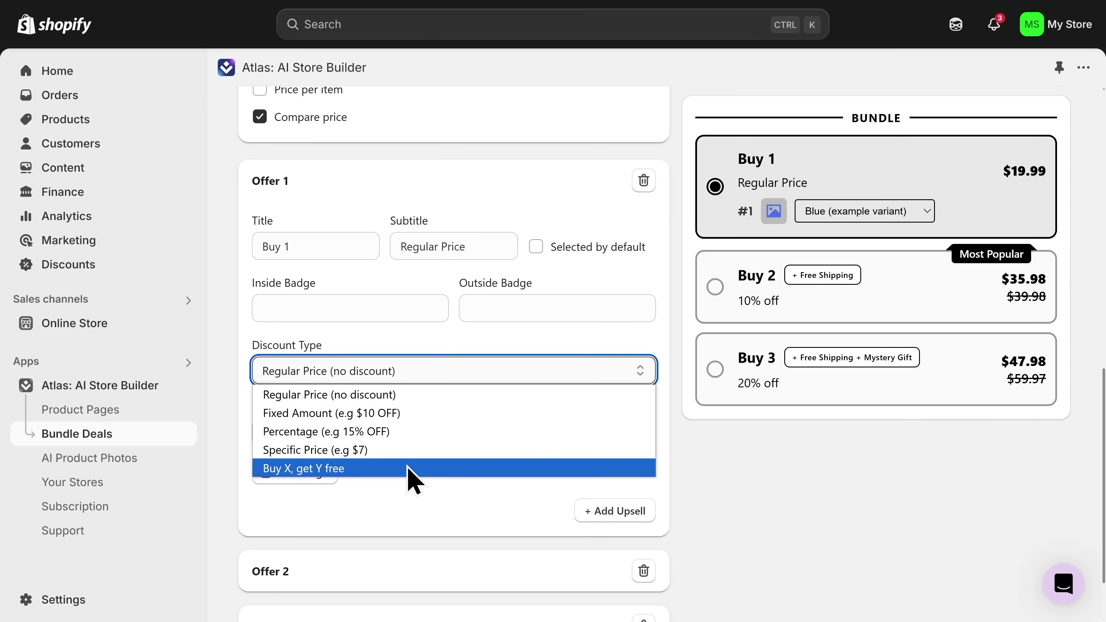
left_click(419, 497)
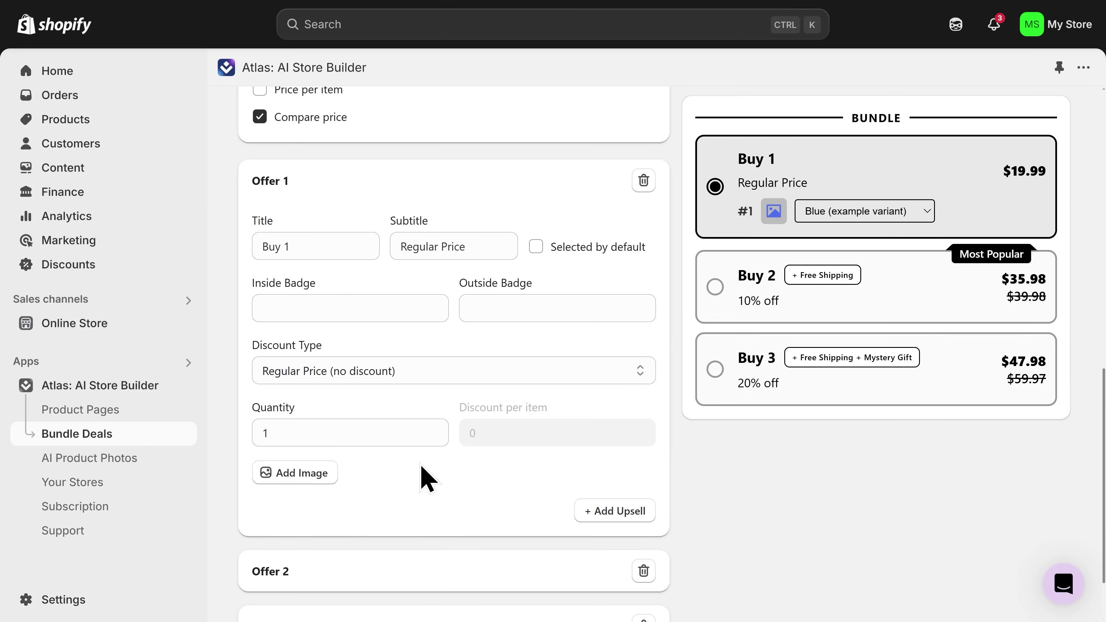
scroll(420, 464, "down", 1)
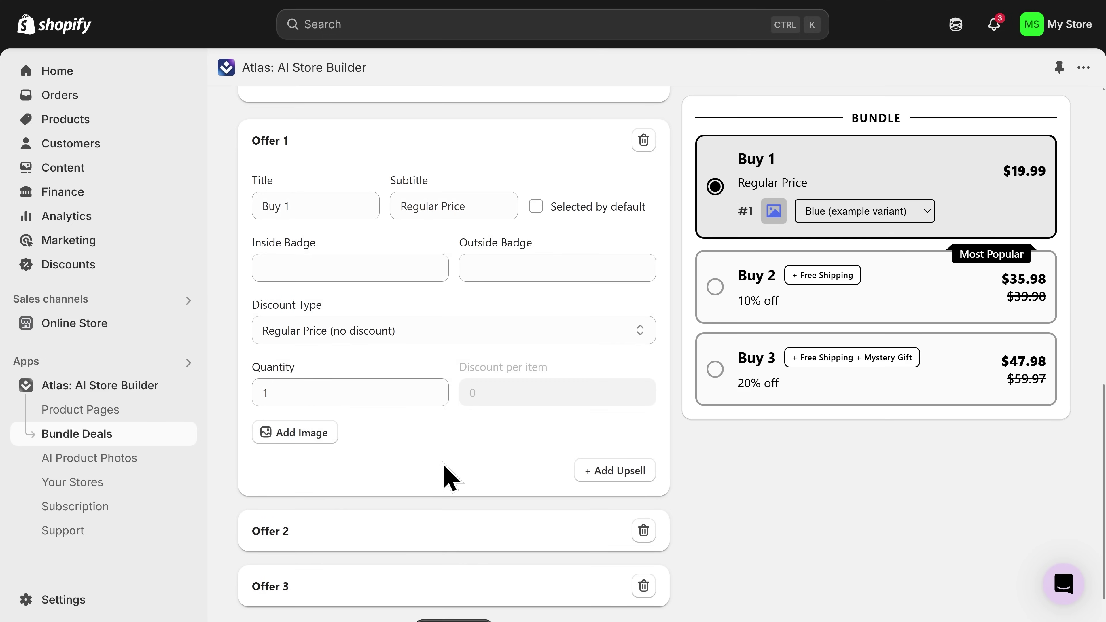
scroll(449, 477, "up", 15)
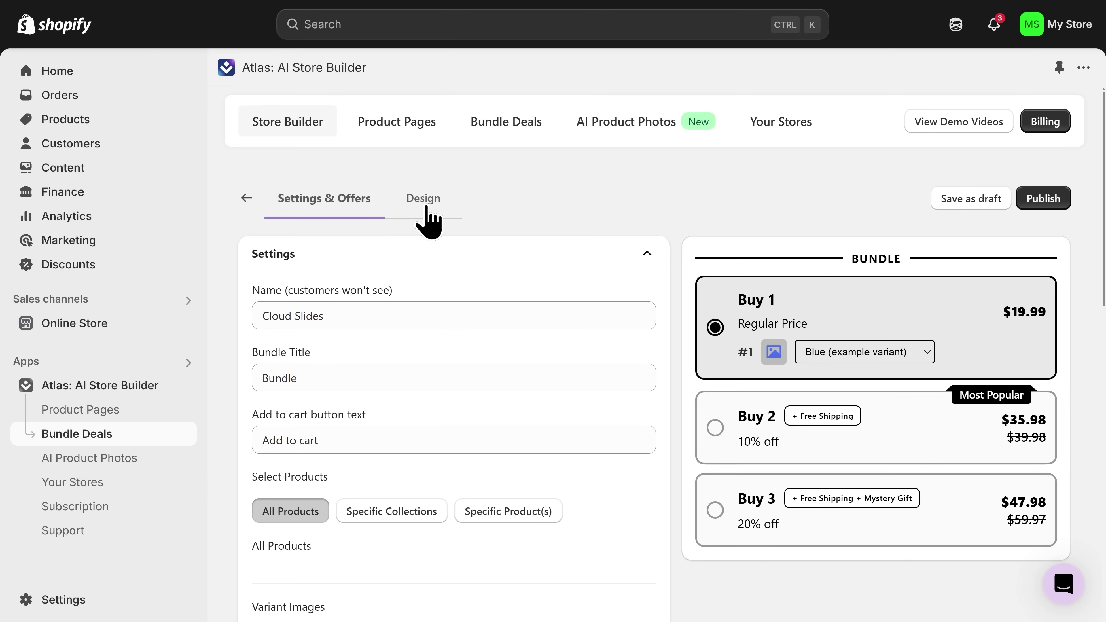
- Publish the Cloud Slides bundle from its Design settings
left_click(424, 209)
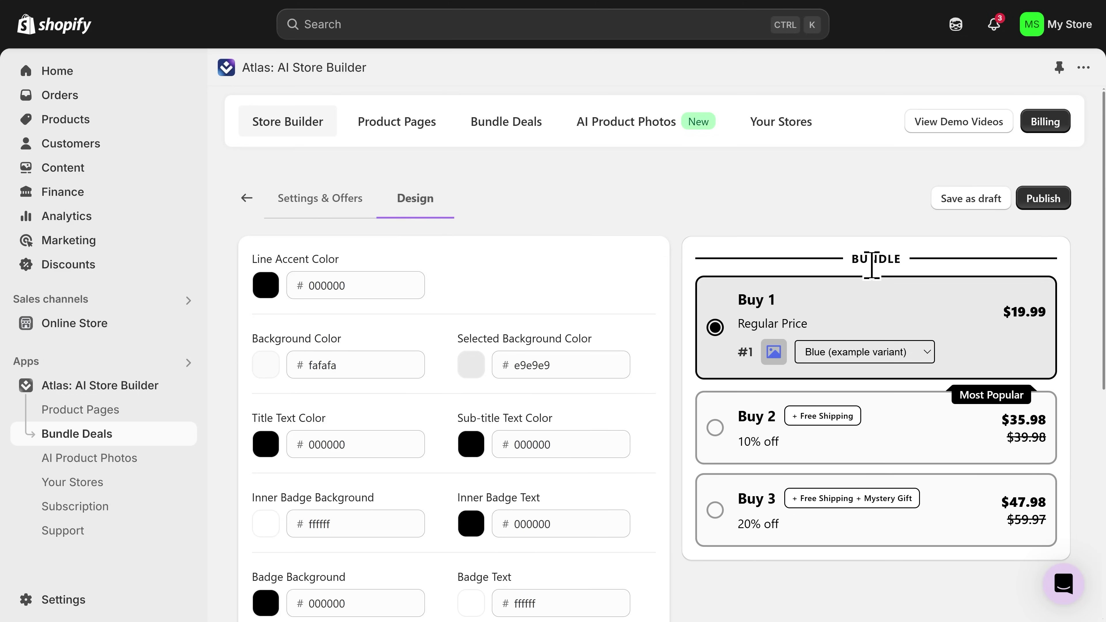
left_click(1045, 199)
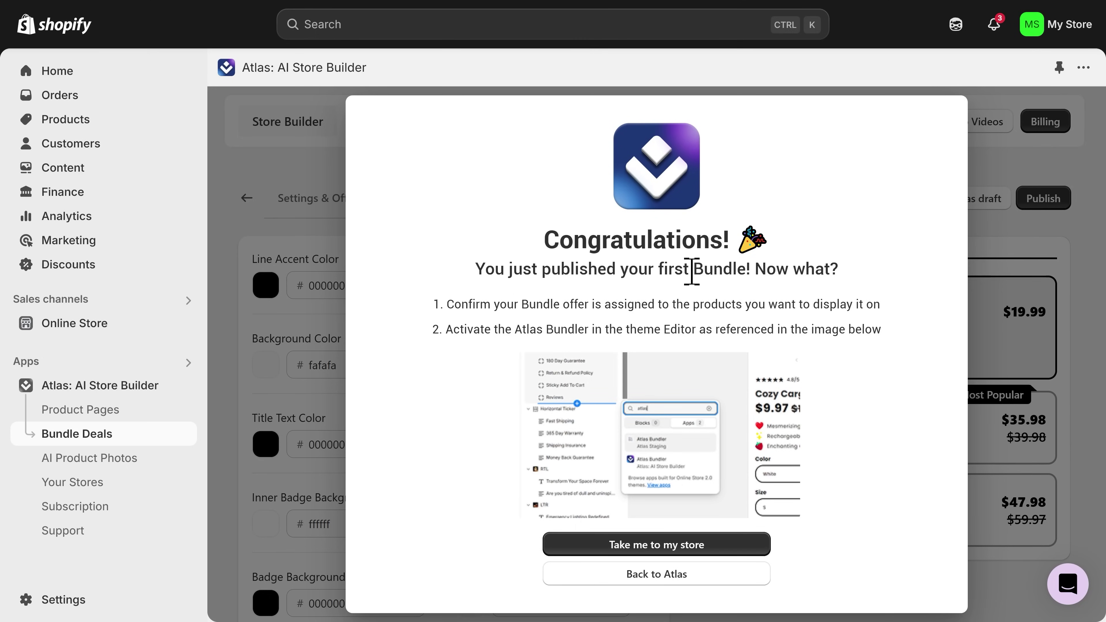
- Customize the current theme and switch the editor to the Default product template
left_click(658, 546)
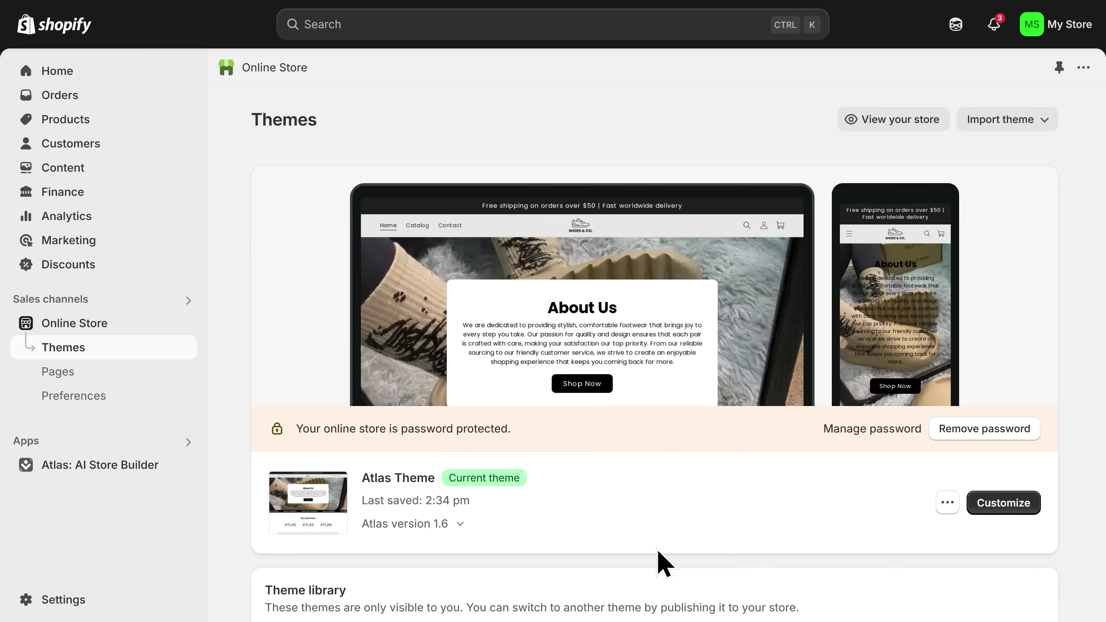
left_click(1001, 506)
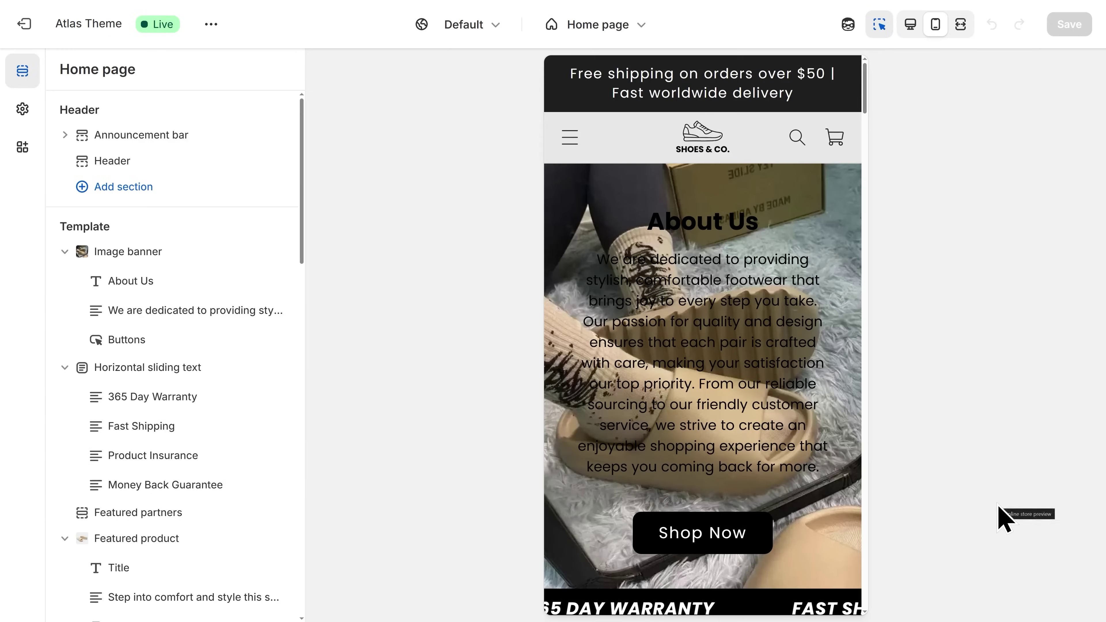
left_click(636, 27)
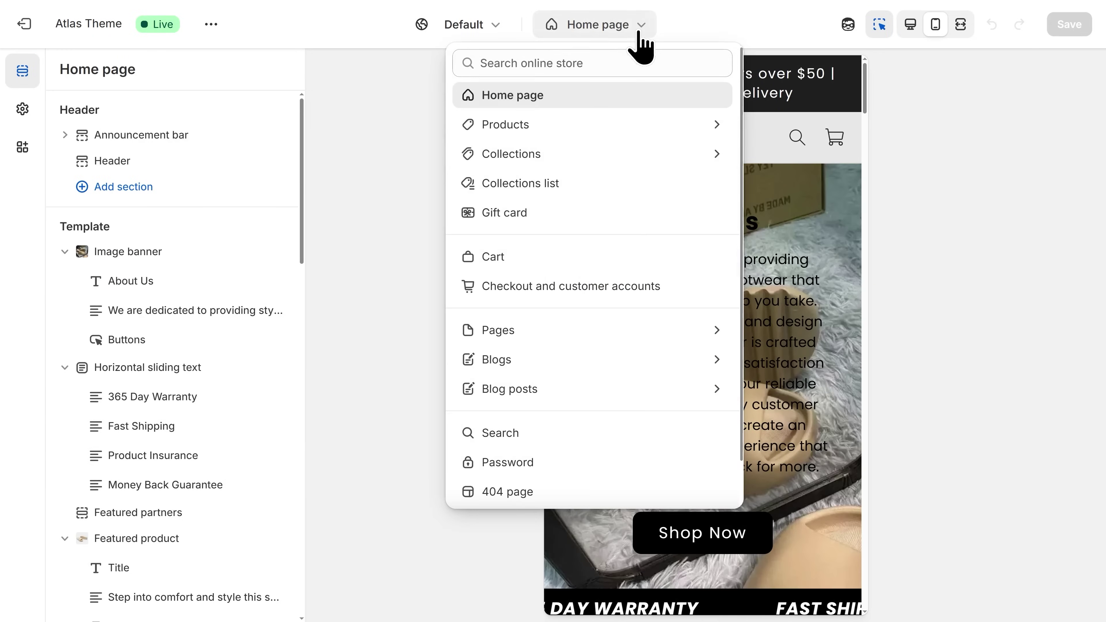
left_click(606, 124)
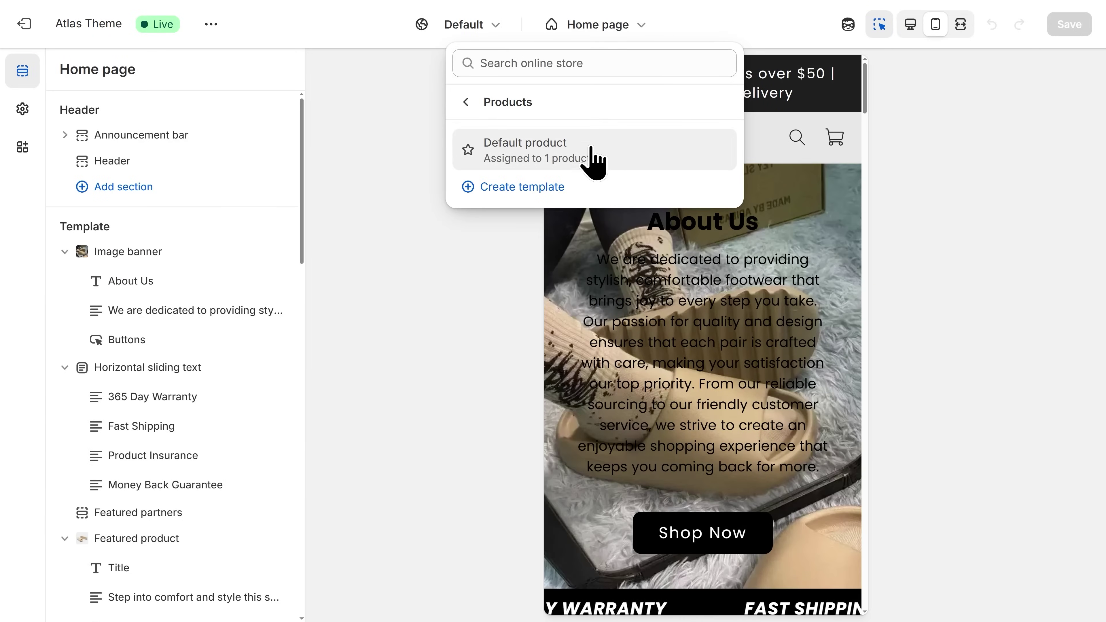
left_click(594, 150)
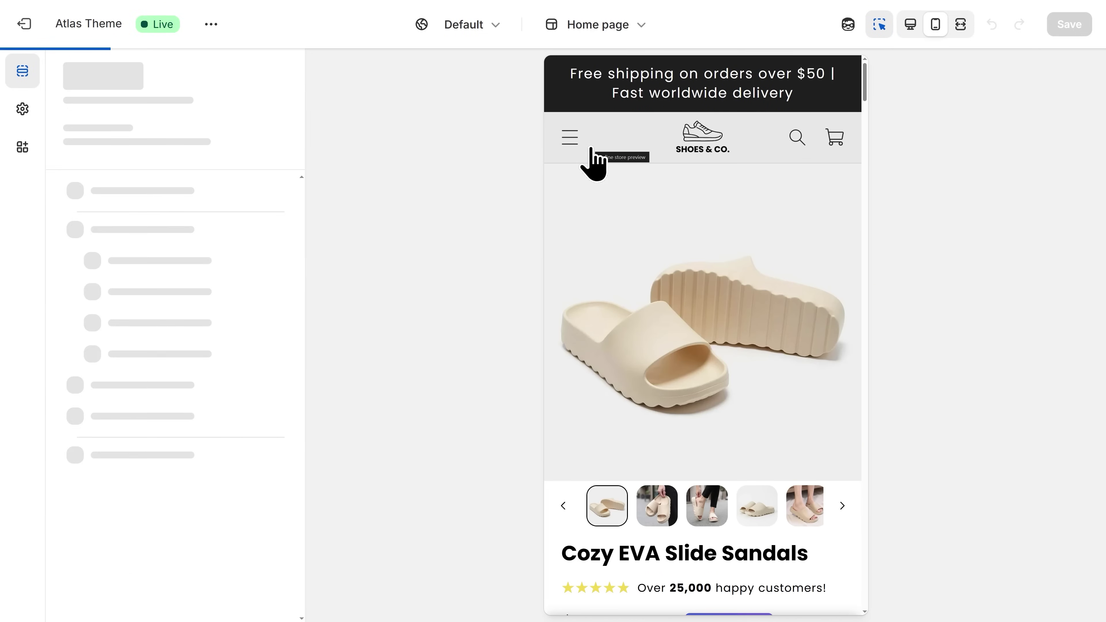
- Add the Atlas Bundler app block just above the Add to cart button
scroll(644, 203, "down", 1)
scroll(636, 191, "down", 10)
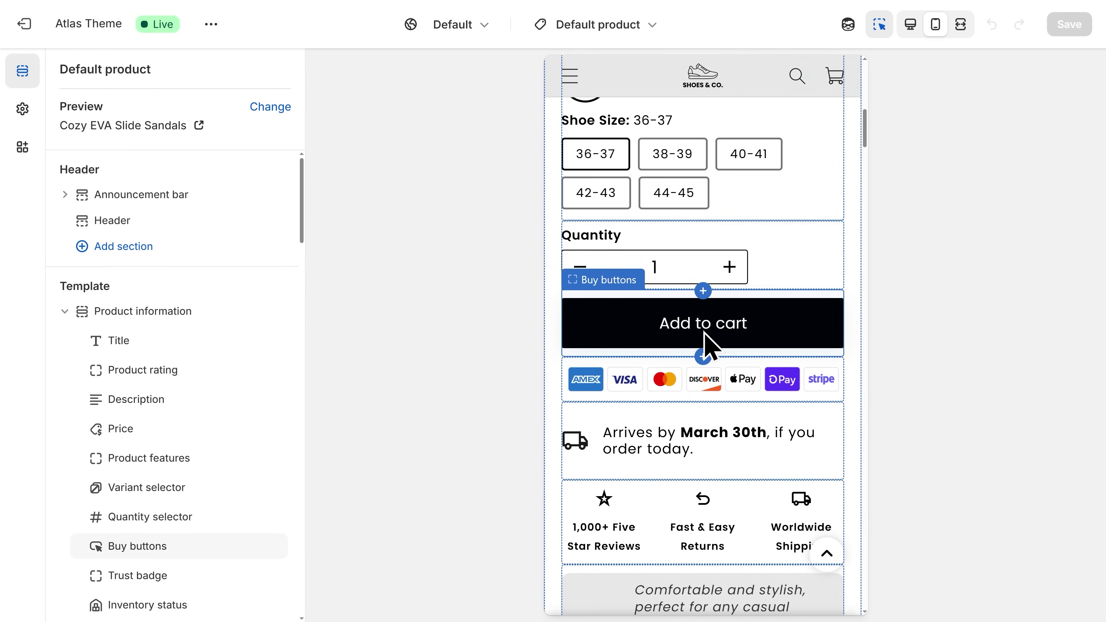
left_click(703, 291)
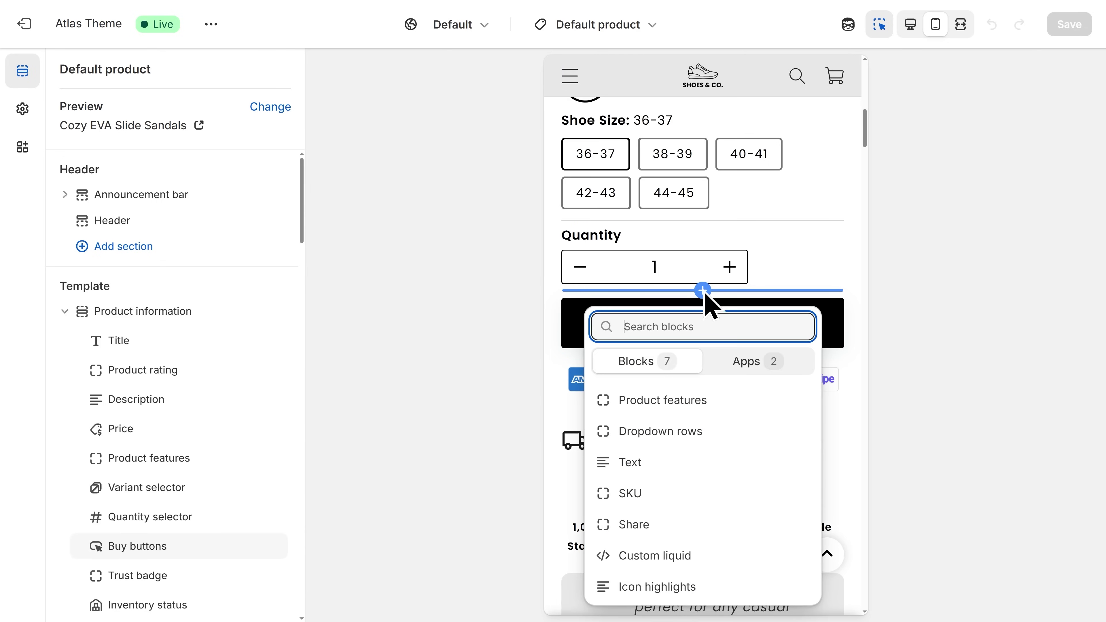
type("Atlas")
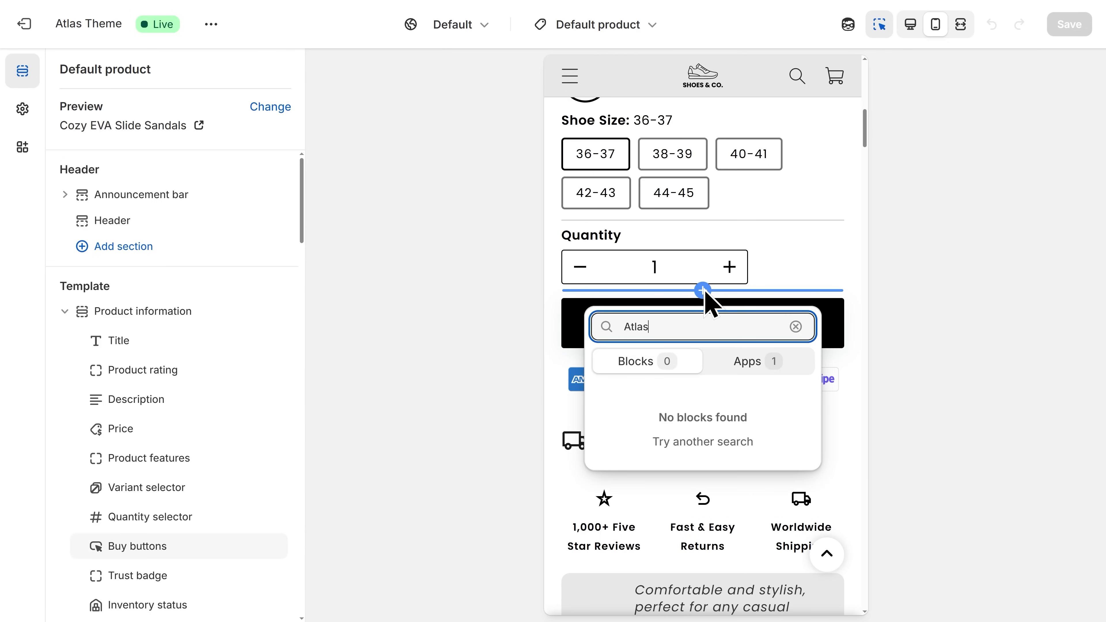
left_click(752, 368)
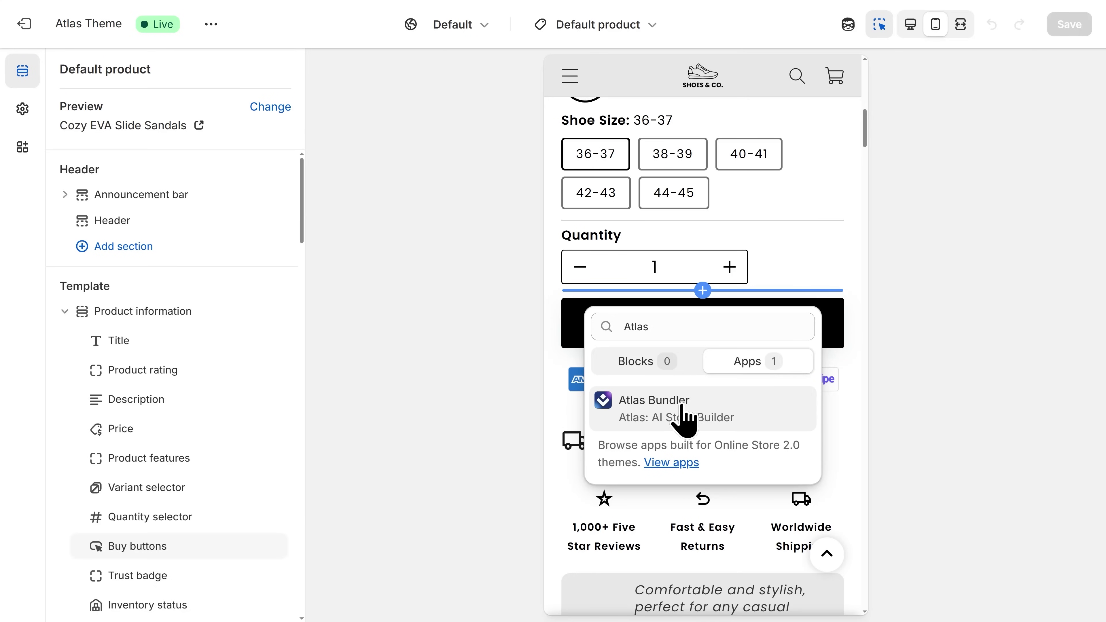
left_click(683, 416)
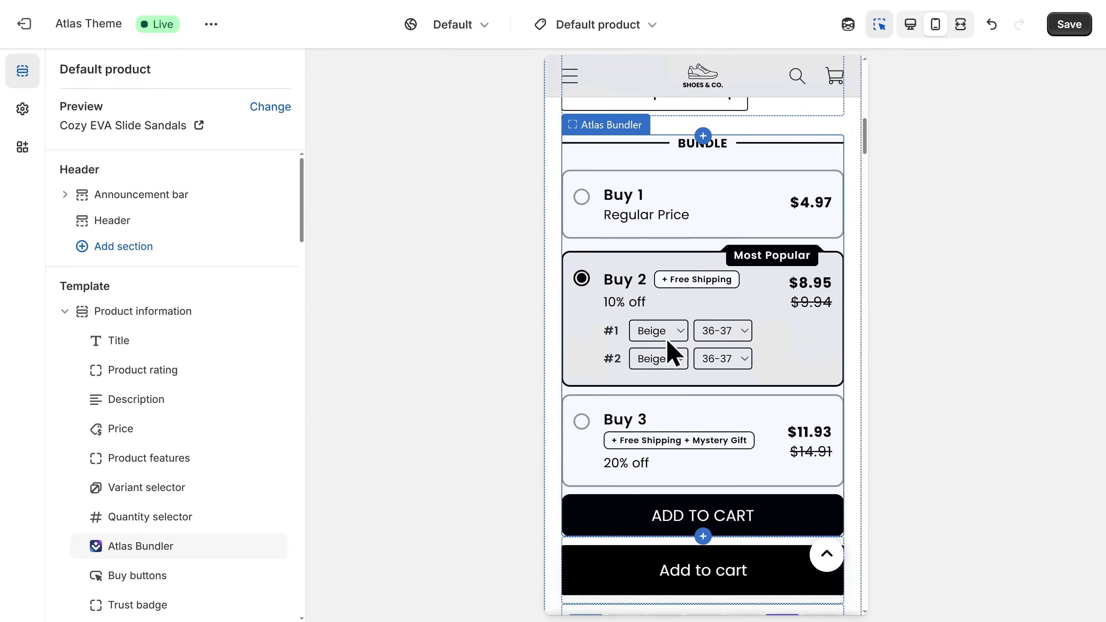
- Delete the old Buy buttons block from the Default product template and save
scroll(667, 340, "down", 5)
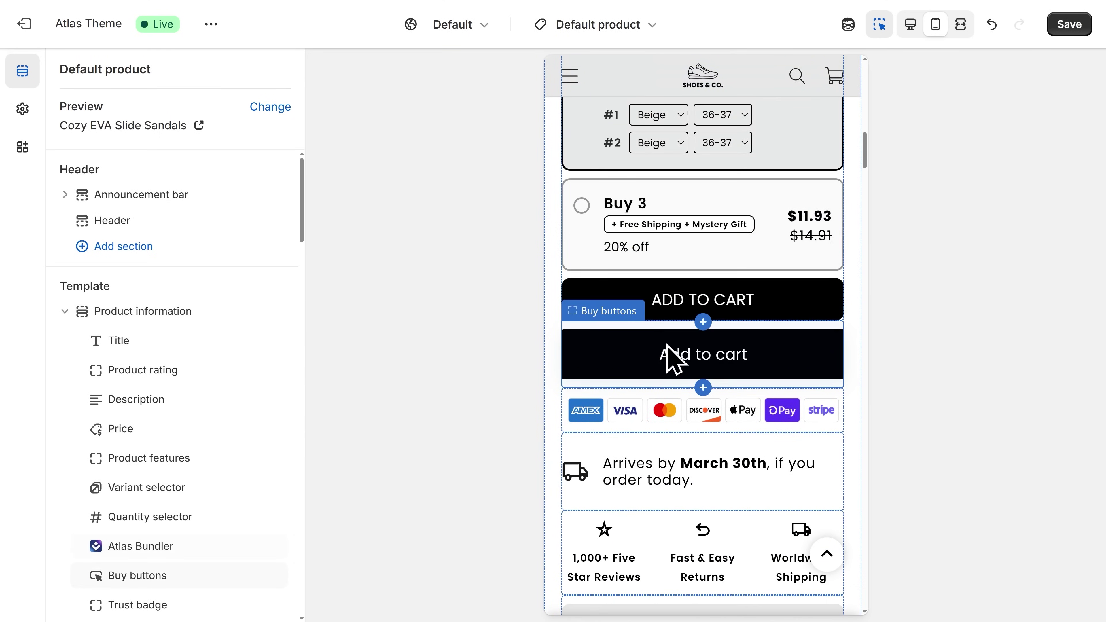
left_click(599, 321)
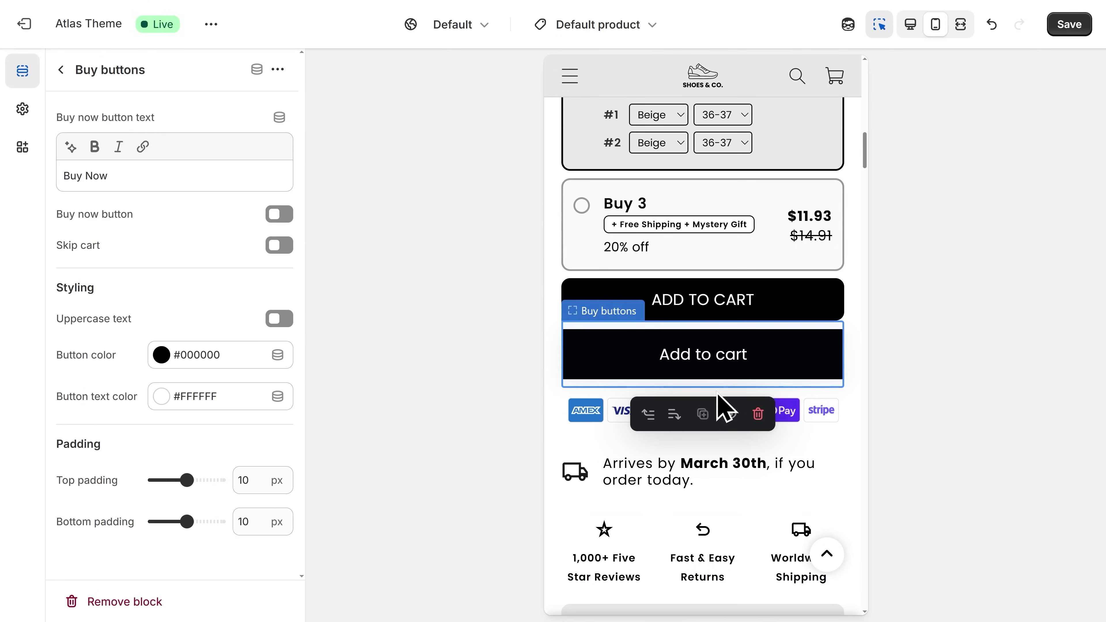
left_click(758, 417)
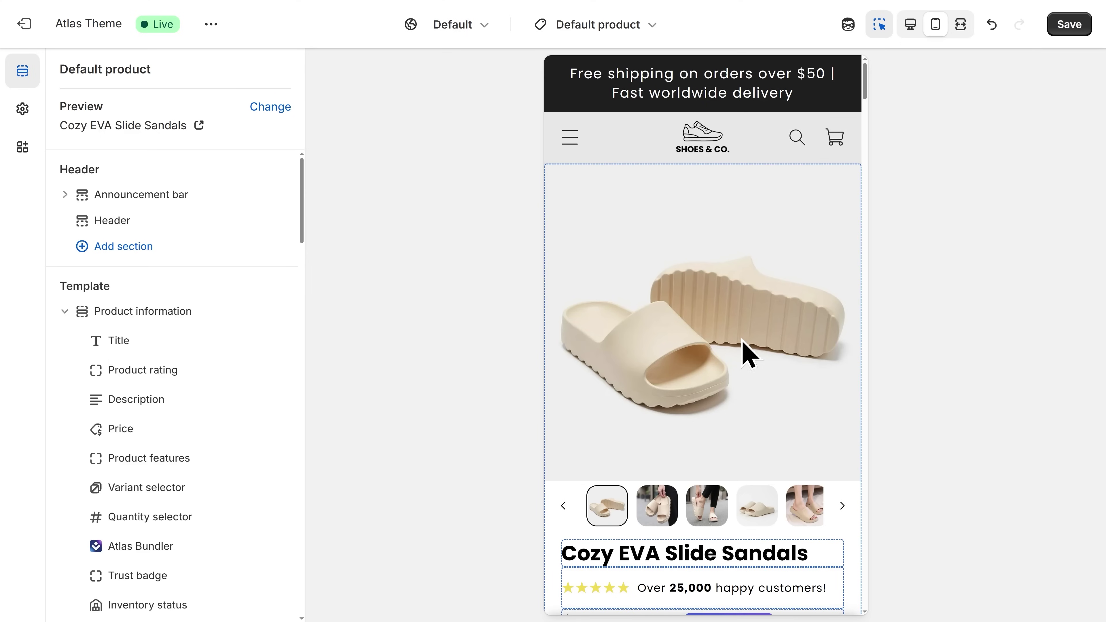
left_click(1064, 27)
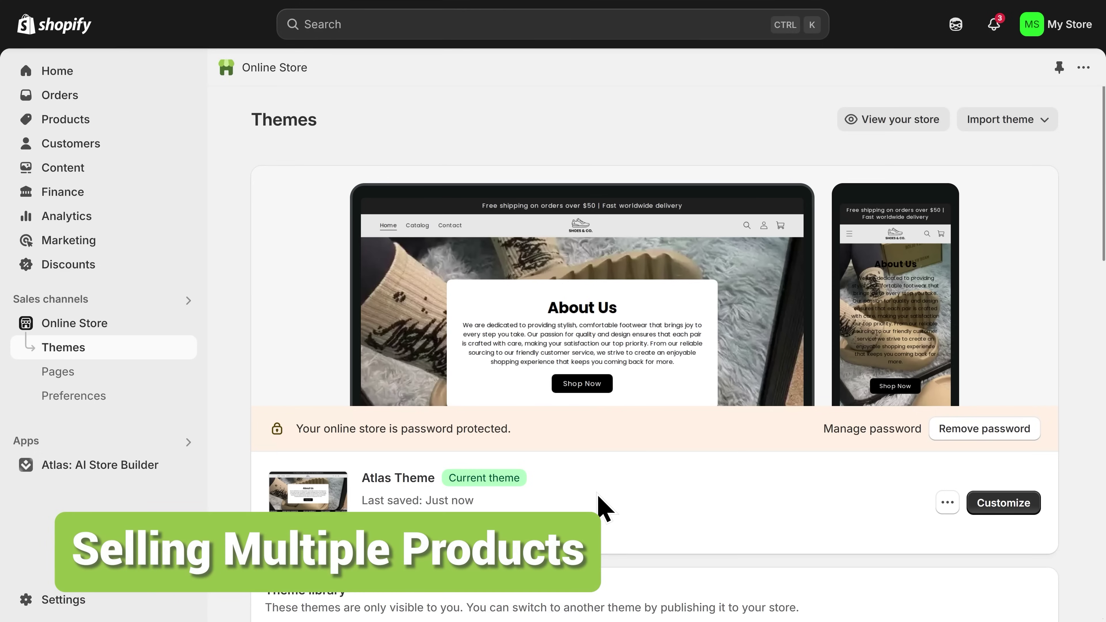
- Go to Atlas: AI Store Builder's Product Pages and select Atlas Theme
left_click(81, 468)
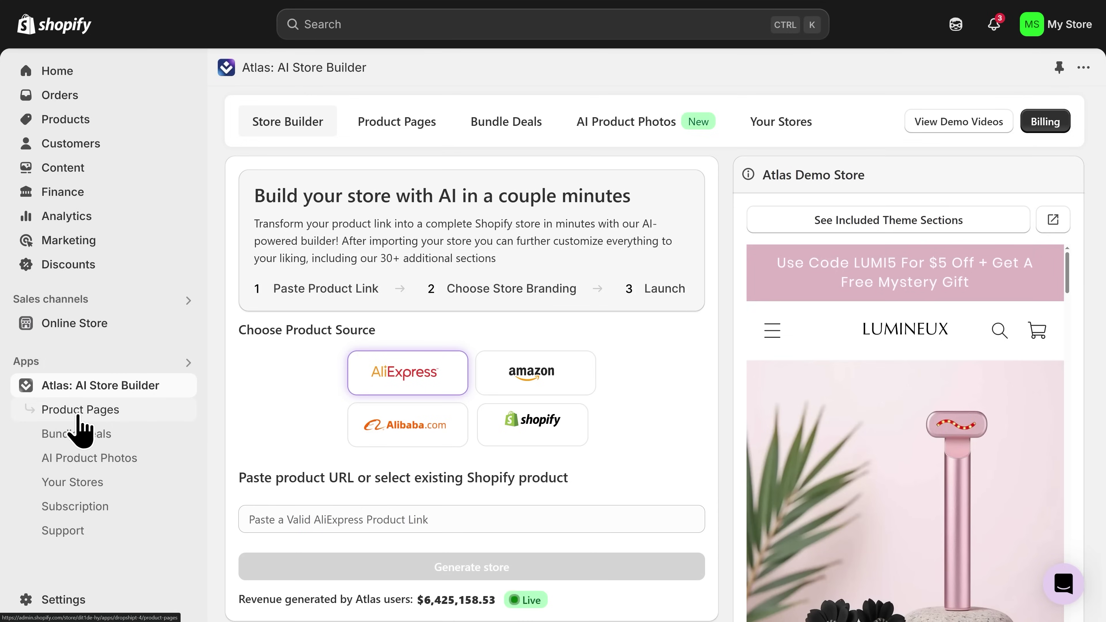
left_click(78, 418)
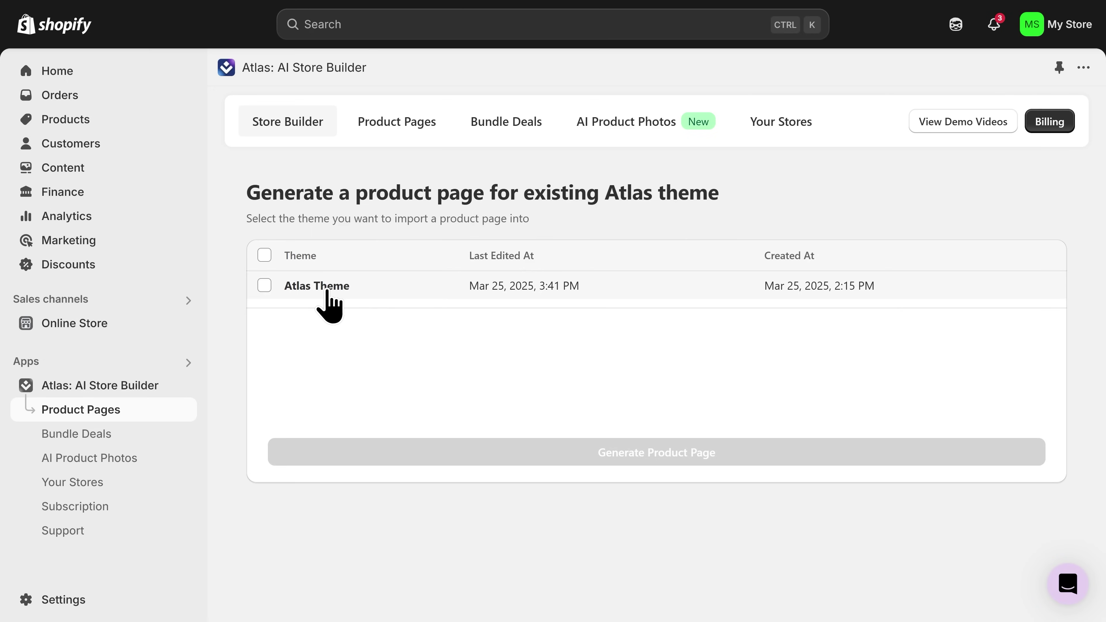
left_click(327, 291)
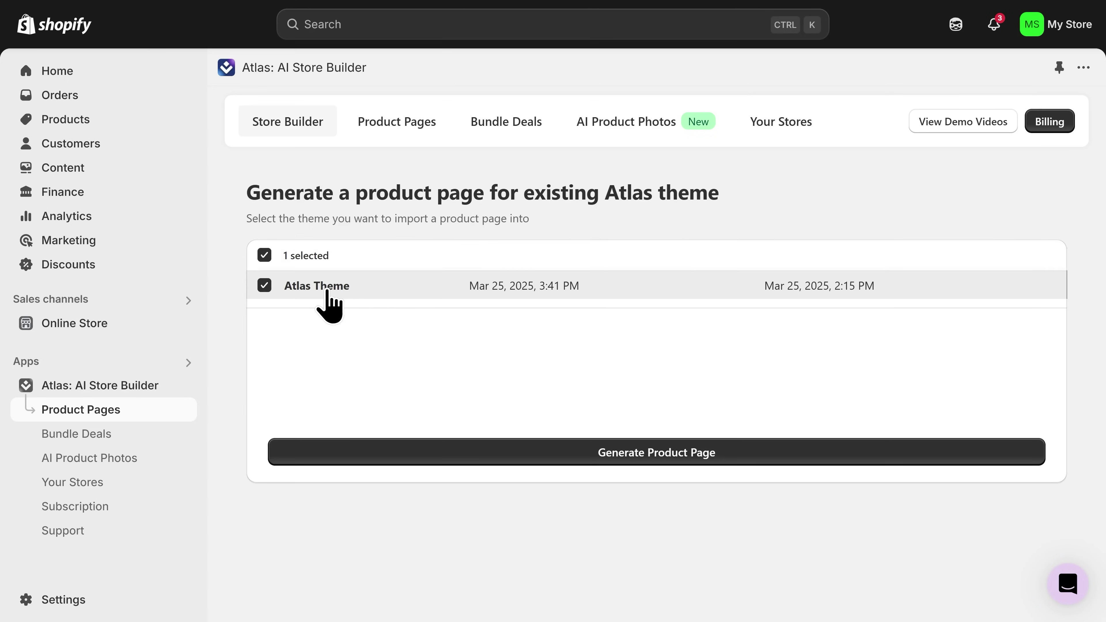
- Start generating a product page to reach the AliExpress, Amazon, Alibaba or Shopify source choice
left_click(658, 455)
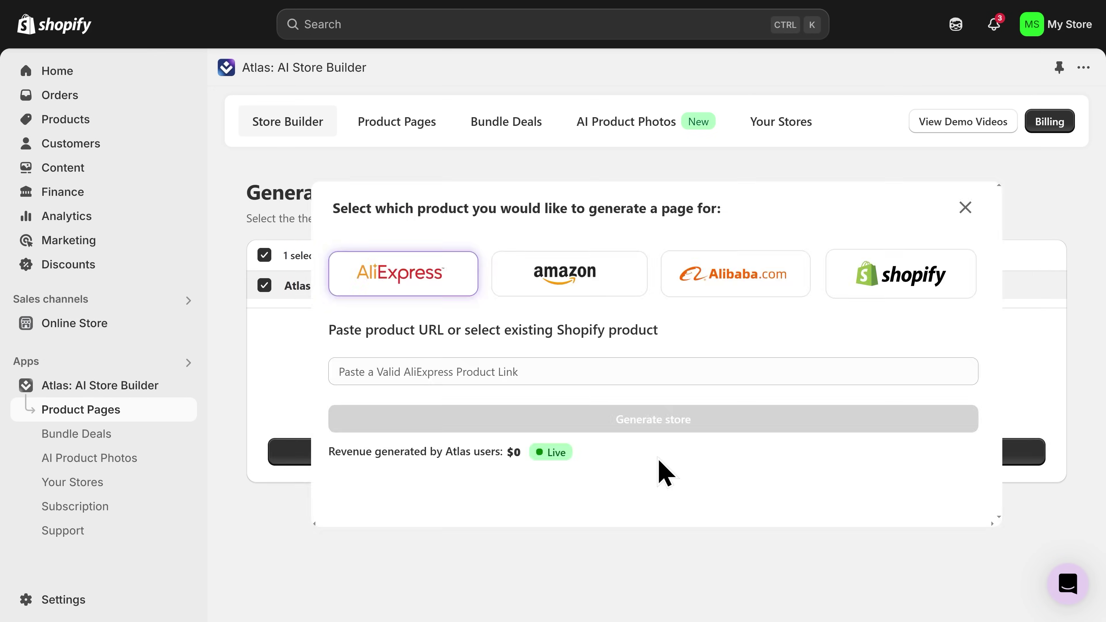